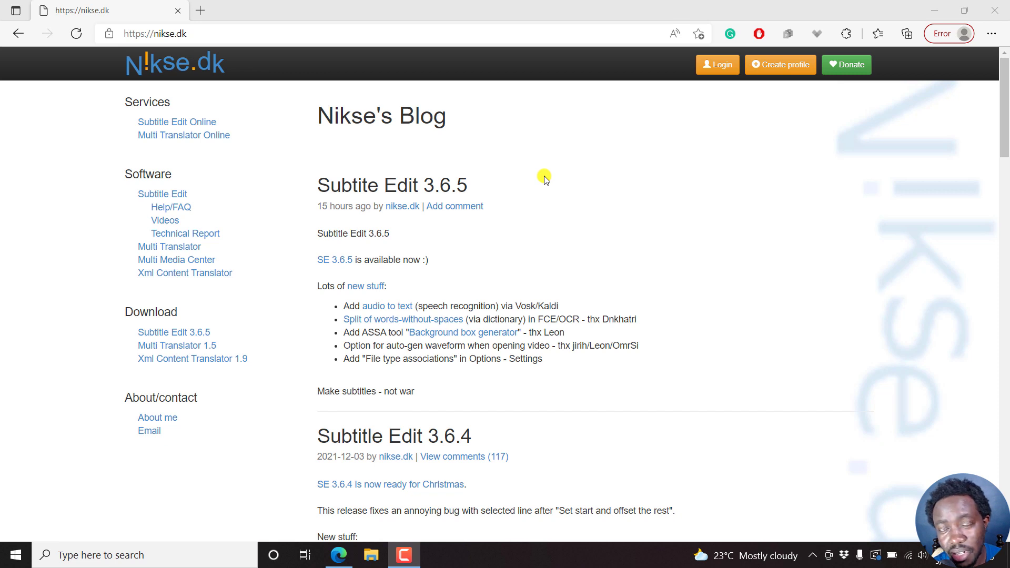
Go to the Subtitle Edit 3.6.5 release page and scroll through its contents
{"action": "left_click", "coordinate": [331, 263]}
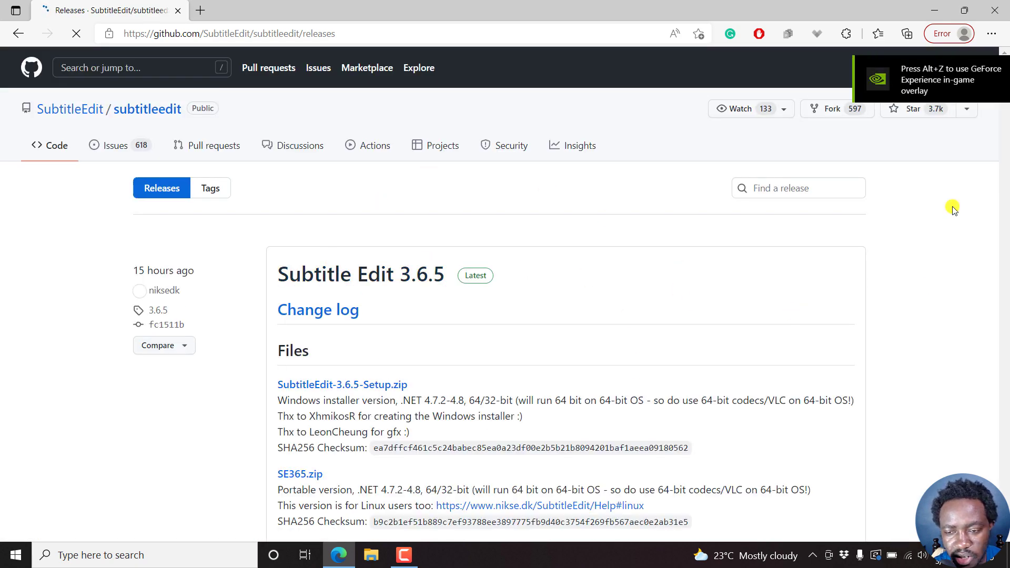
{"action": "scroll", "coordinate": [947, 212], "scroll_direction": "down", "scroll_amount": 1}
{"action": "scroll", "coordinate": [947, 210], "scroll_direction": "down", "scroll_amount": 4}
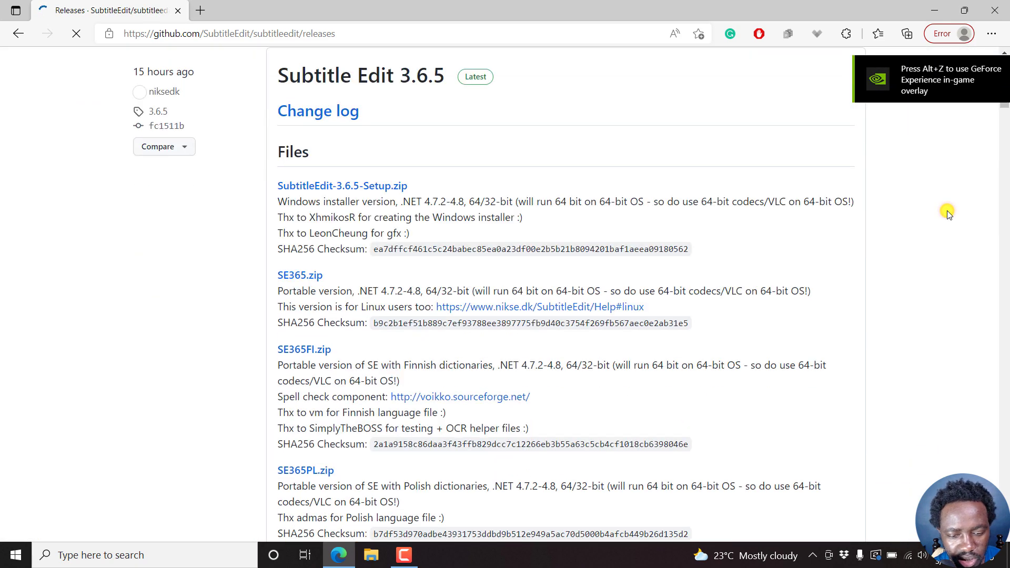
{"action": "scroll", "coordinate": [947, 211], "scroll_direction": "up", "scroll_amount": 3}
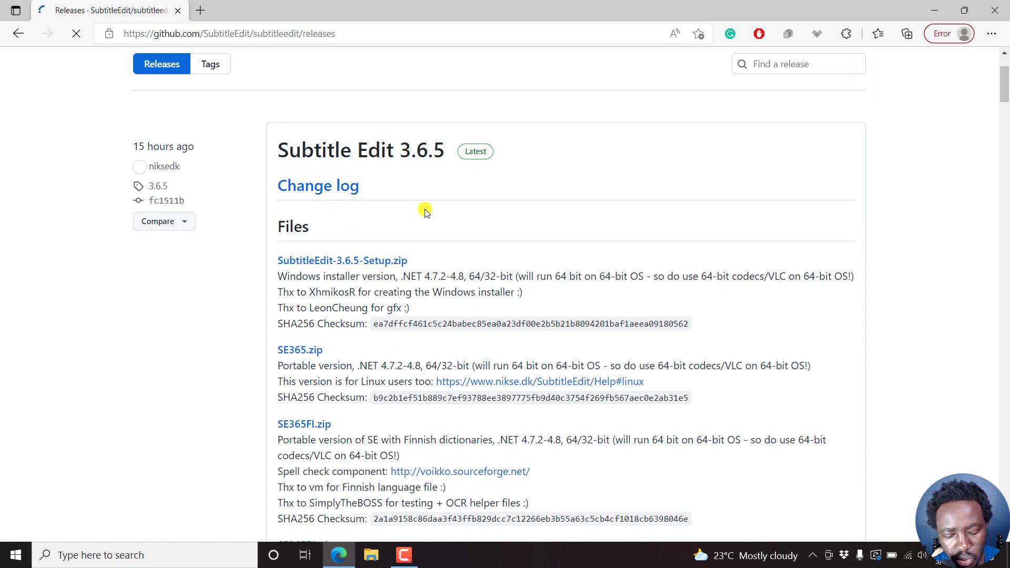
Open the Change log link in a new tab and switch to it
{"action": "right_click", "coordinate": [323, 187]}
{"action": "left_click", "coordinate": [386, 199]}
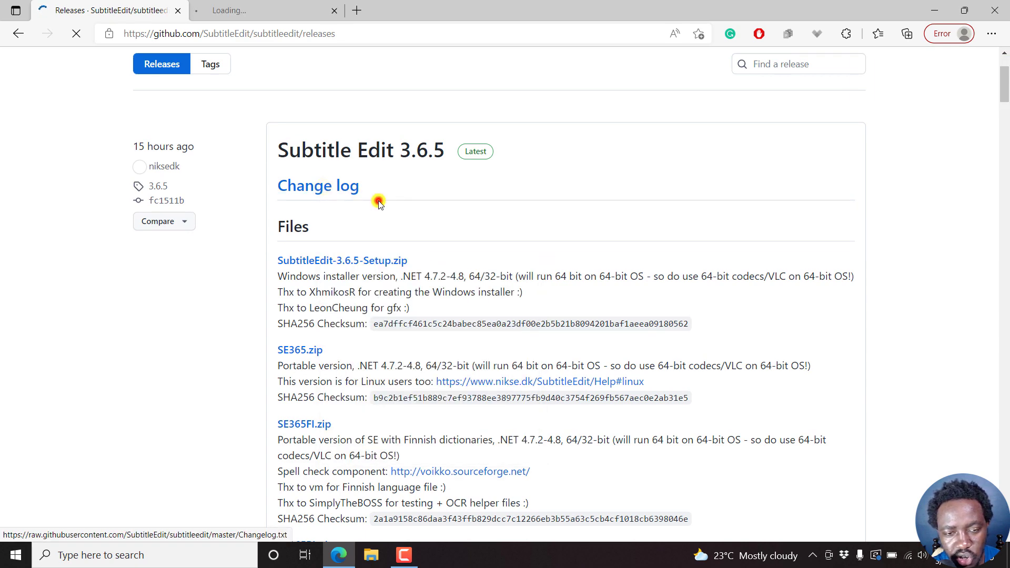
{"action": "key", "text": "ctrl+Tab"}
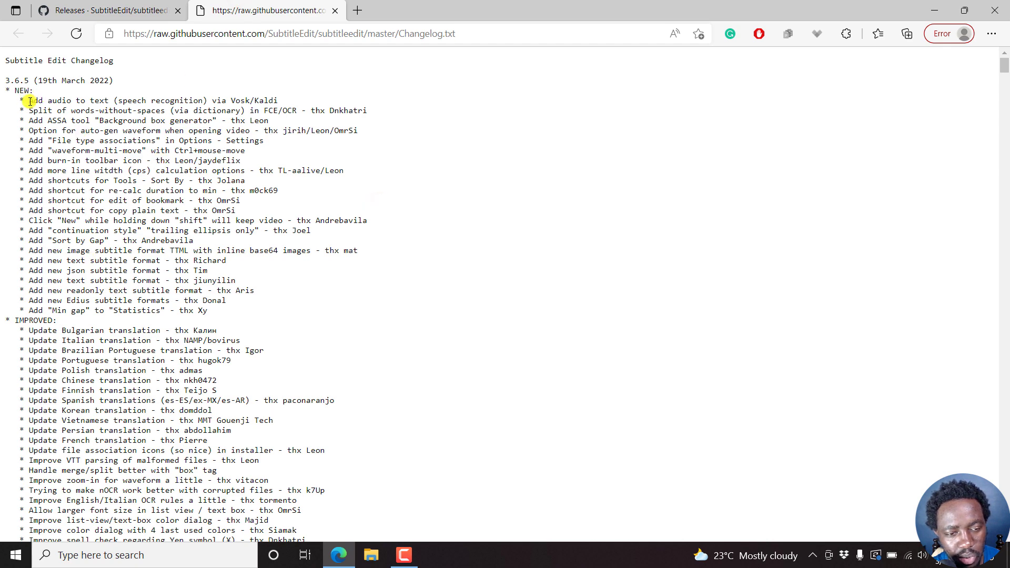
Highlight the 3.6.5 new features and improvements in the changelog, then return to the releases tab
{"action": "left_click_drag", "start_coordinate": [28, 101], "coordinate": [273, 311]}
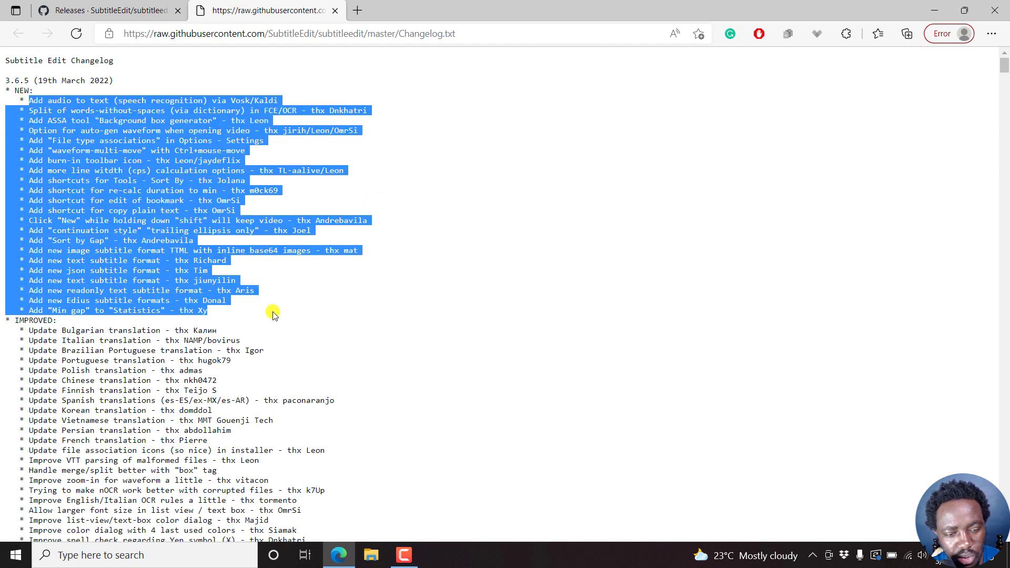
{"action": "left_click", "coordinate": [49, 324]}
{"action": "left_click", "coordinate": [31, 330]}
{"action": "left_click_drag", "start_coordinate": [32, 331], "coordinate": [381, 158]}
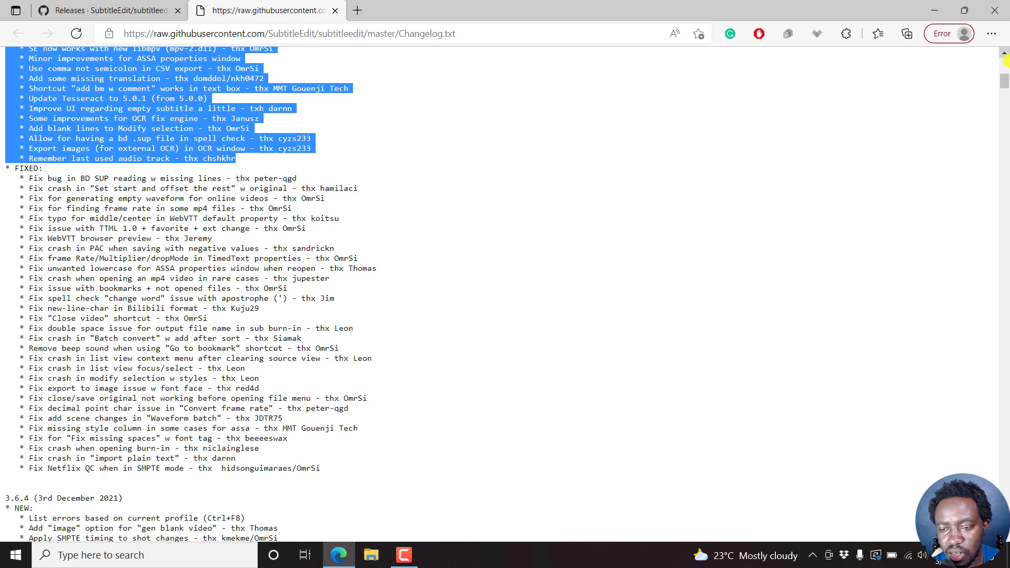
{"action": "left_click_drag", "start_coordinate": [1004, 83], "coordinate": [1005, 51]}
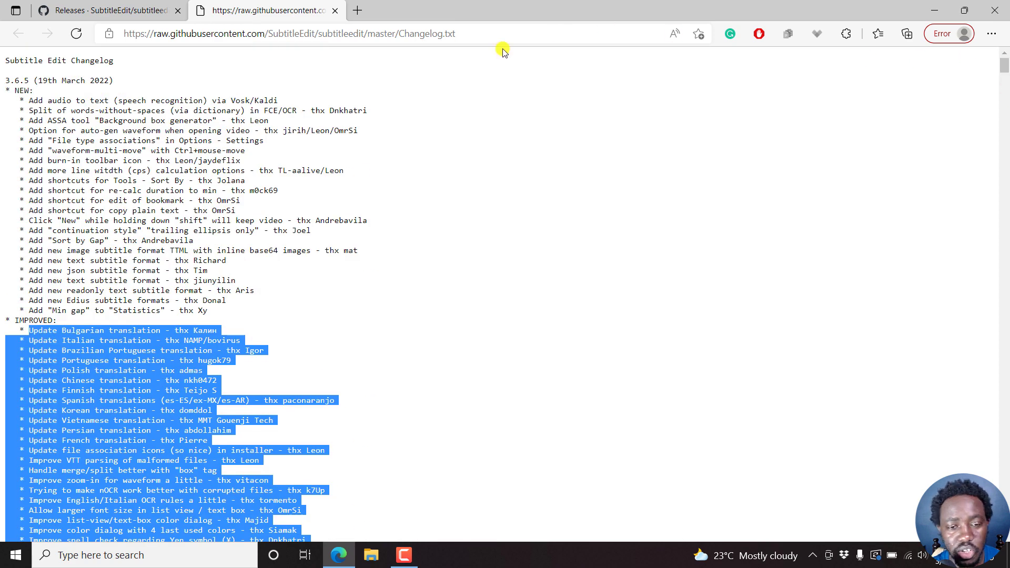
{"action": "left_click", "coordinate": [105, 16]}
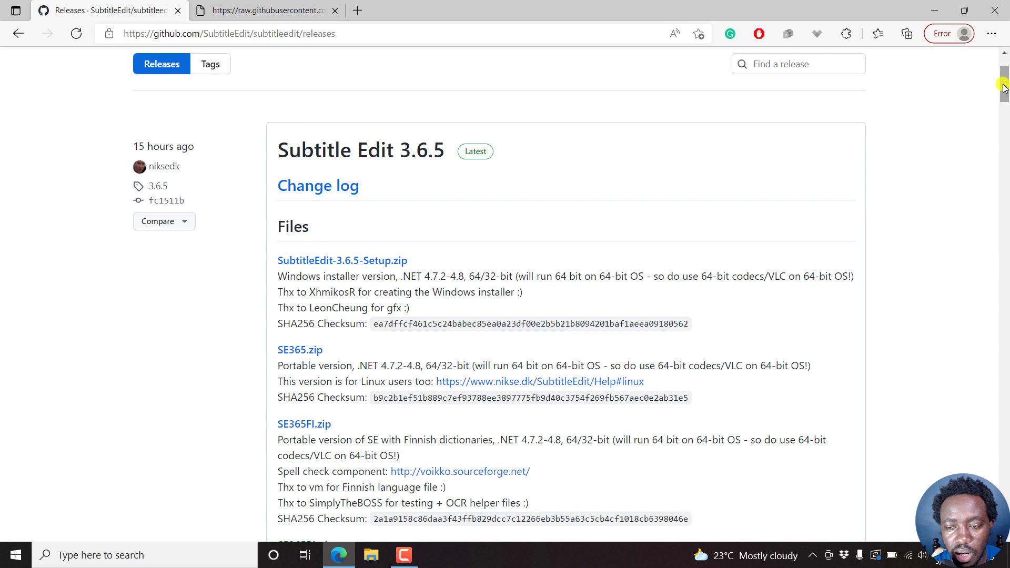
Download SubtitleEdit-3.6.5-Setup.zip from the release's Files list
{"action": "left_click_drag", "start_coordinate": [1004, 87], "coordinate": [1004, 88]}
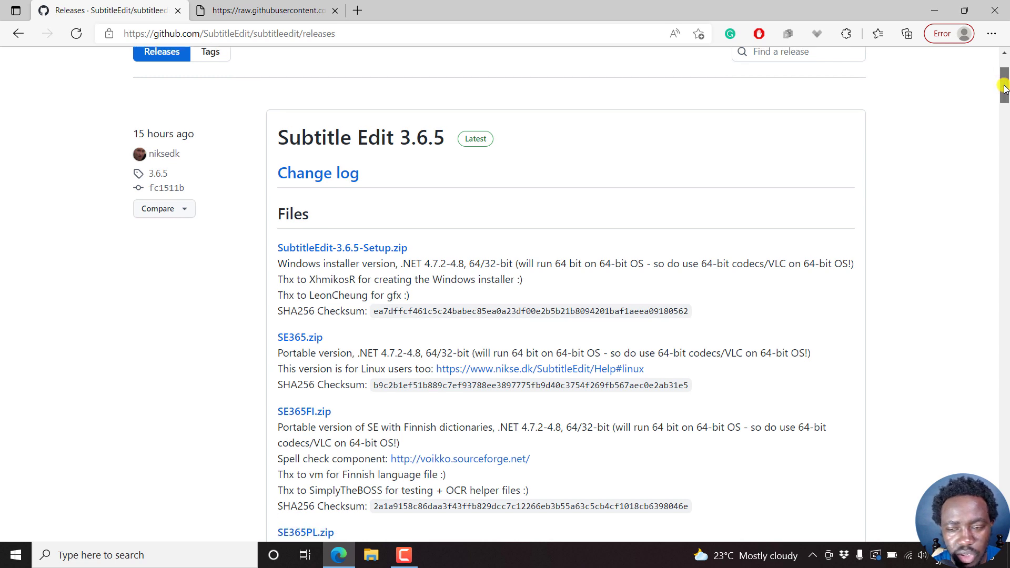
{"action": "scroll", "coordinate": [933, 140], "scroll_direction": "down", "scroll_amount": 6}
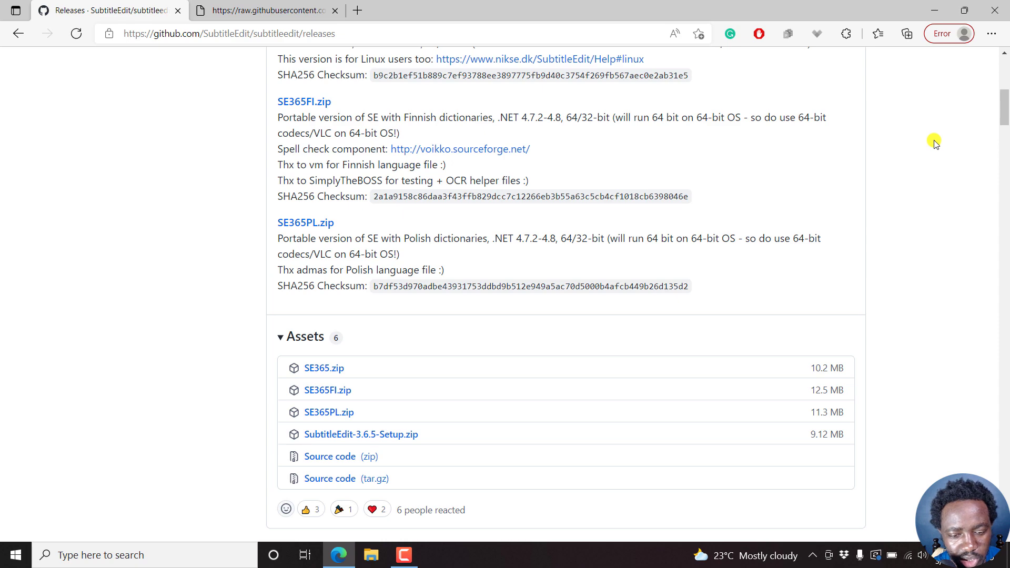
{"action": "scroll", "coordinate": [933, 142], "scroll_direction": "up", "scroll_amount": 4}
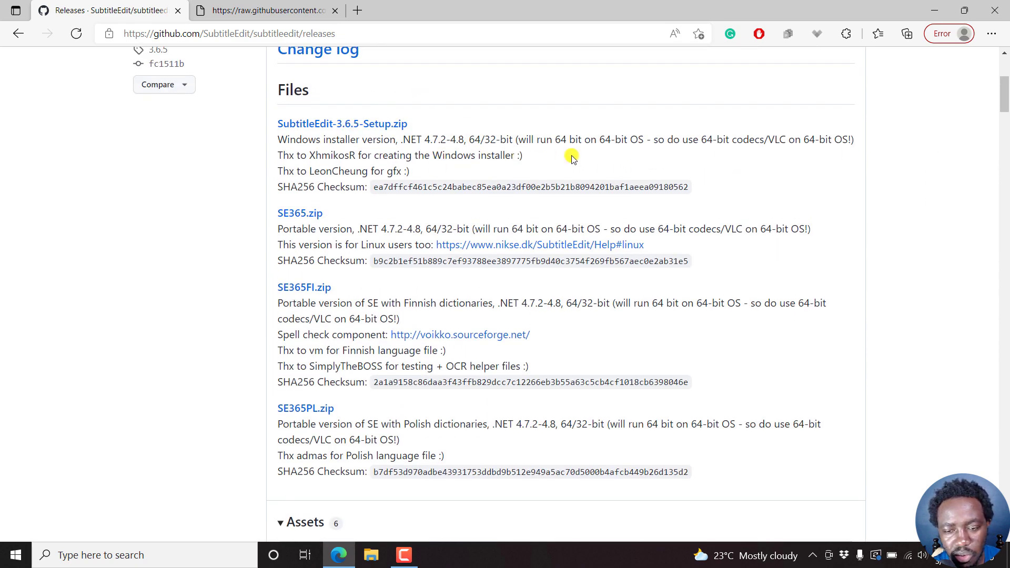
{"action": "left_click", "coordinate": [322, 125]}
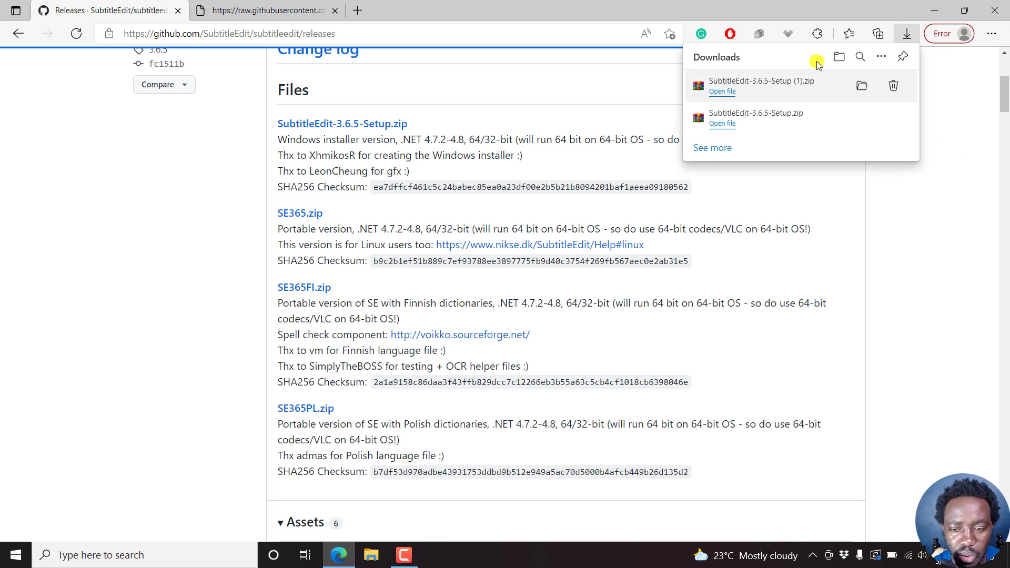
Run SubtitleEdit-3.6.5-Setup.exe from the zip in WinRAR, keeping English as setup language
{"action": "left_click", "coordinate": [723, 94]}
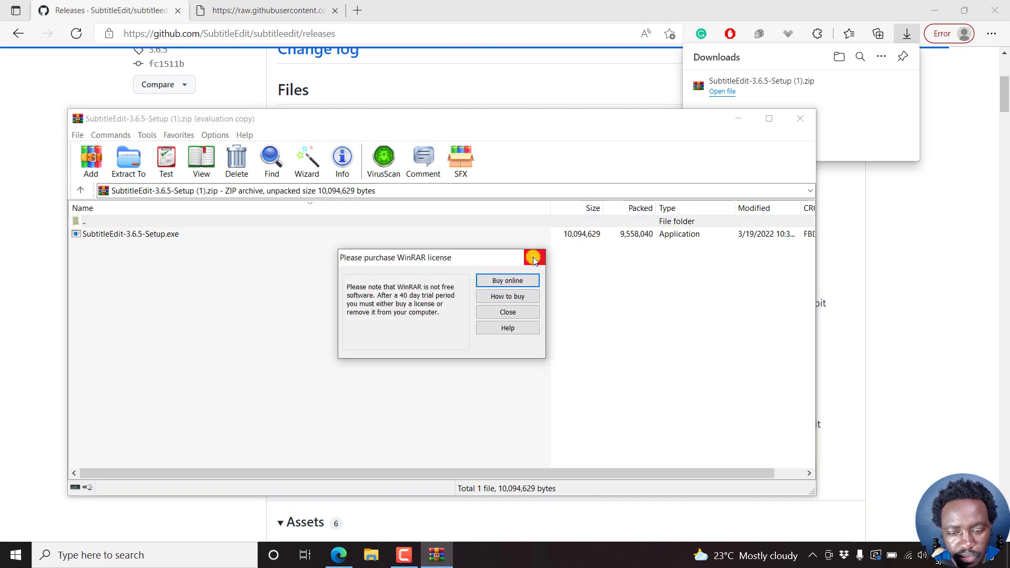
{"action": "left_click", "coordinate": [533, 257]}
{"action": "double_click", "coordinate": [113, 233]}
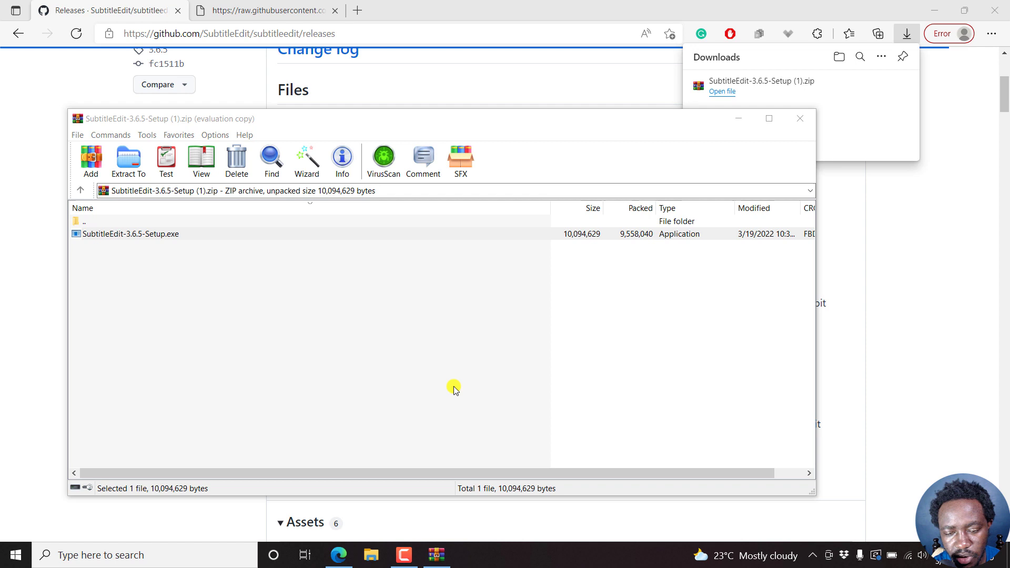
{"action": "left_click", "coordinate": [736, 121]}
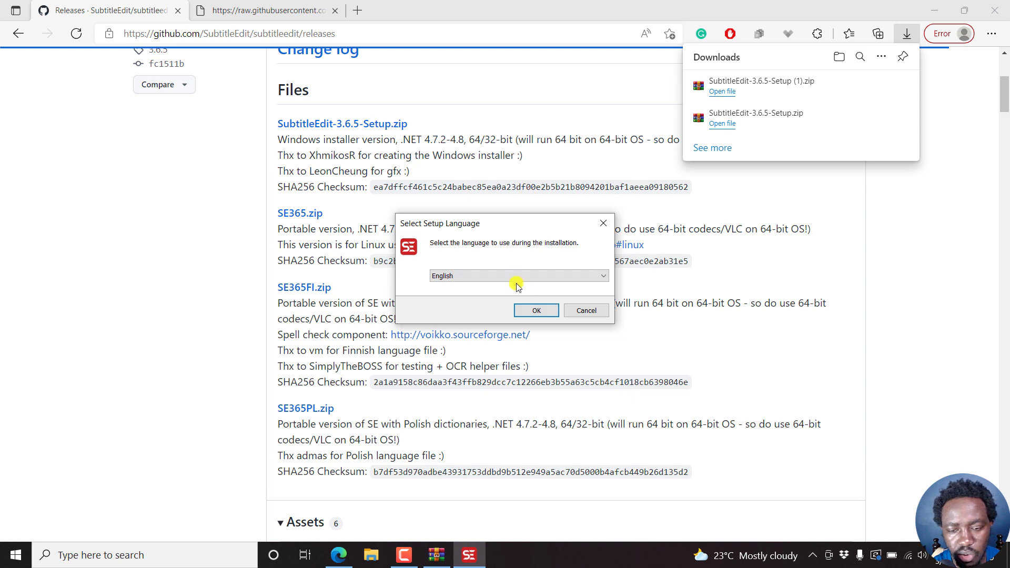
{"action": "left_click", "coordinate": [598, 274]}
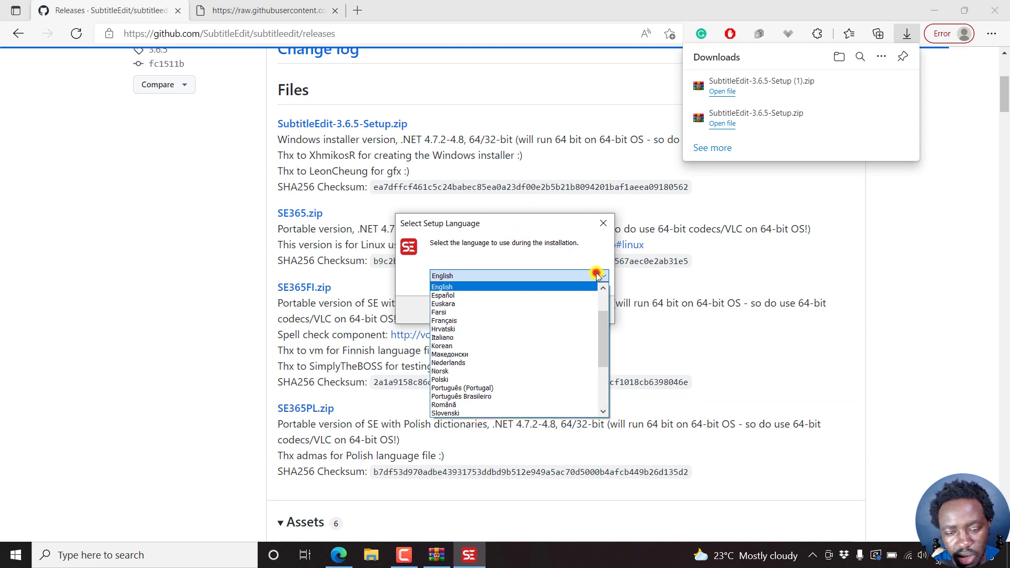
{"action": "left_click", "coordinate": [568, 248]}
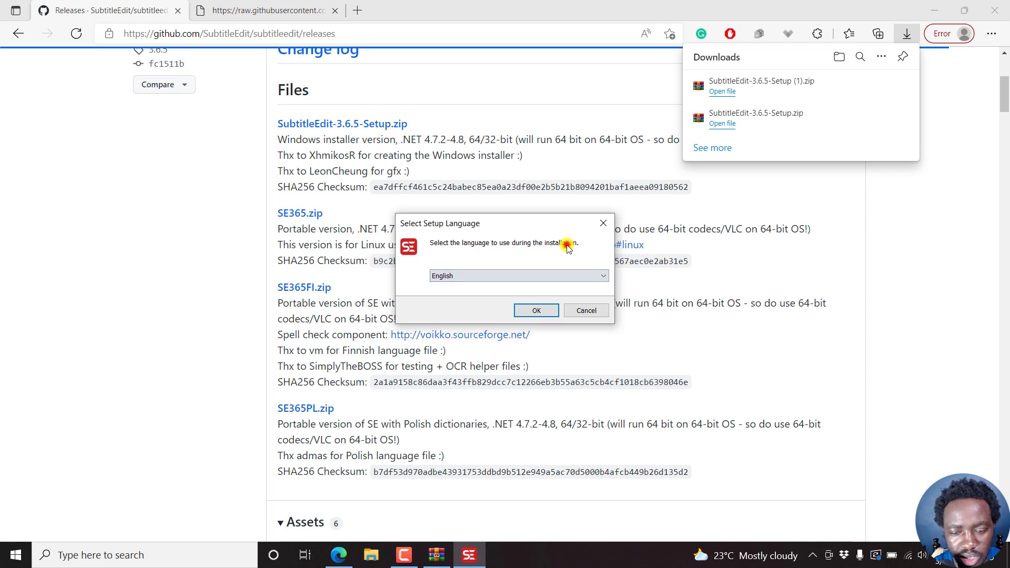
Accept the licence and keep the default folder, components and Start Menu folder
{"action": "left_click", "coordinate": [531, 311]}
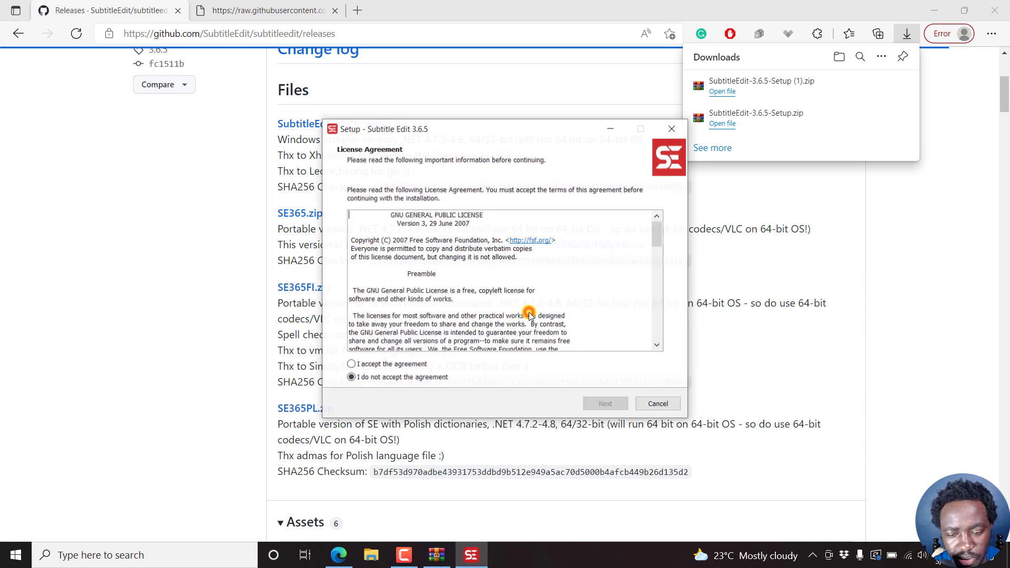
{"action": "left_click", "coordinate": [401, 364]}
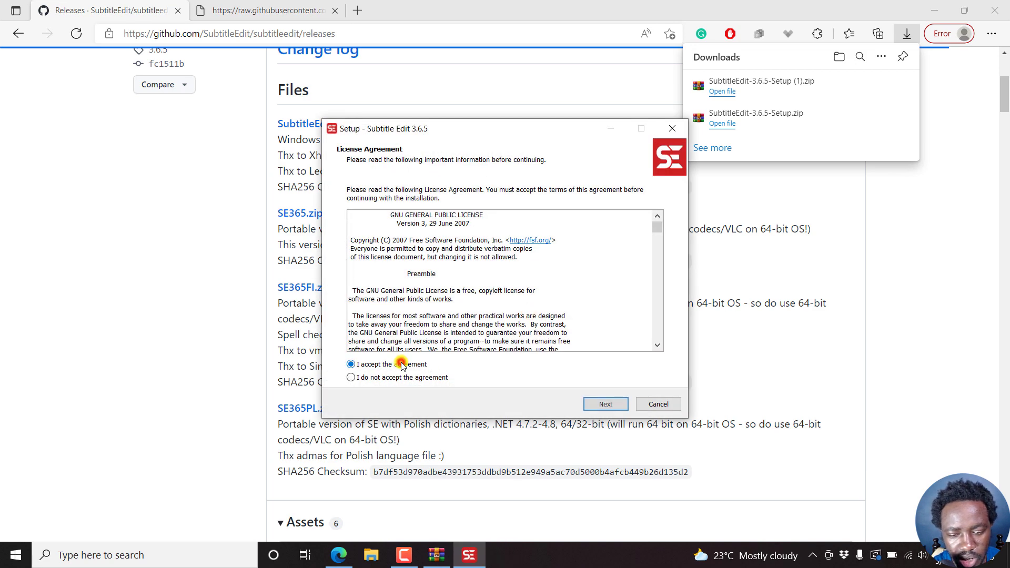
{"action": "left_click", "coordinate": [600, 406]}
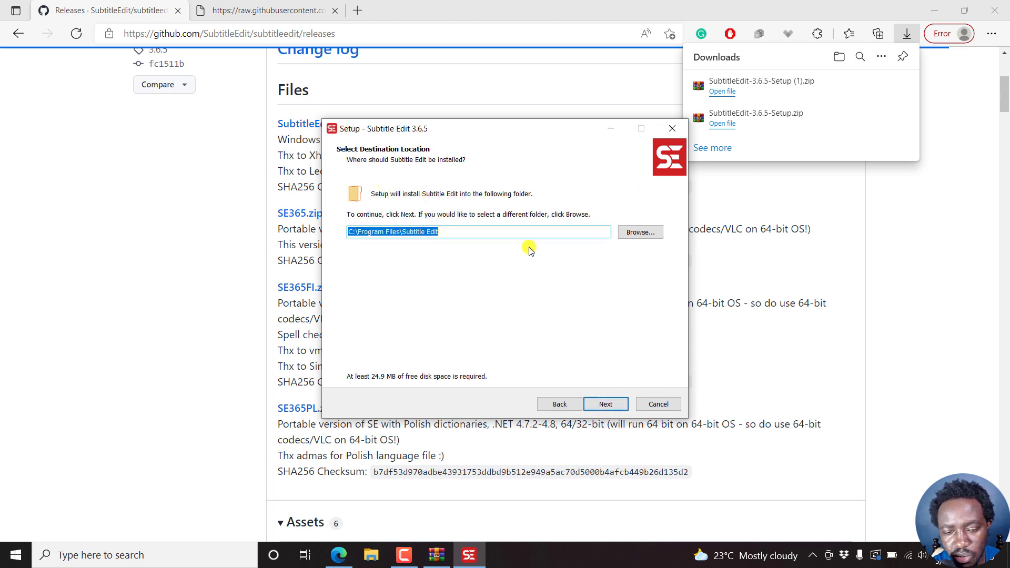
{"action": "left_click", "coordinate": [605, 404]}
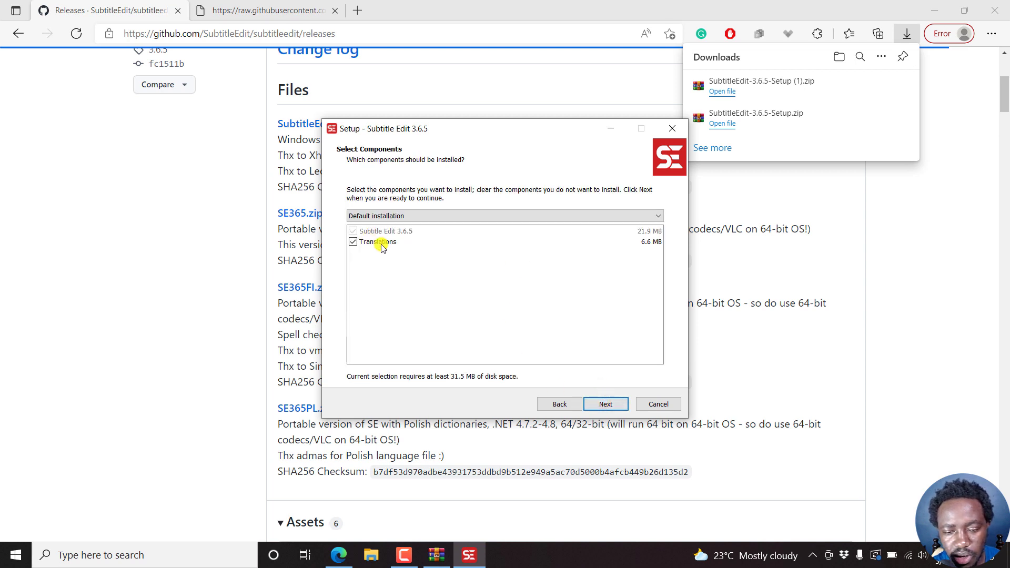
{"action": "left_click", "coordinate": [609, 405]}
{"action": "left_click", "coordinate": [612, 407]}
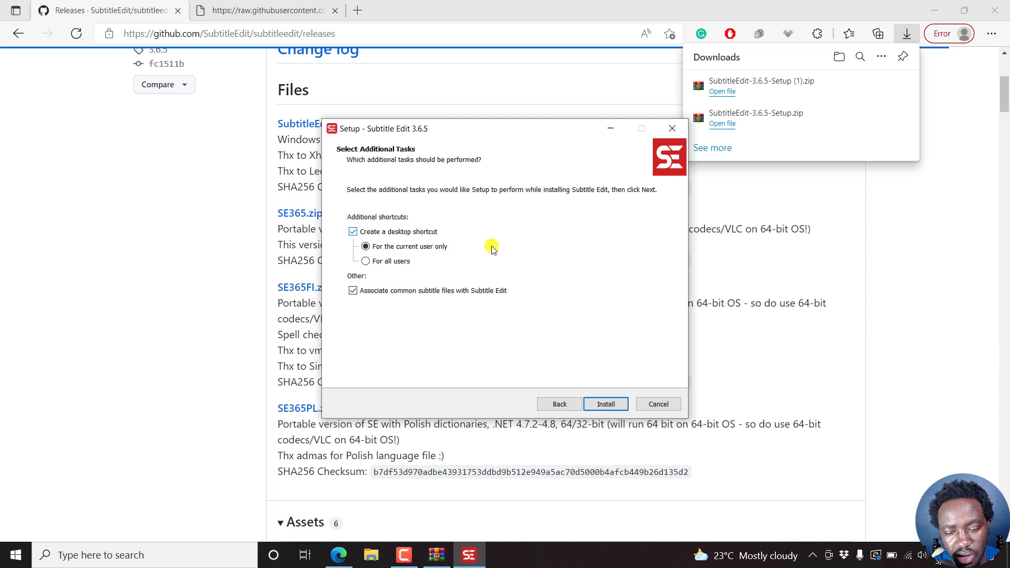
Untick file associations and the desktop shortcut, then start the installation
{"action": "left_click", "coordinate": [352, 291]}
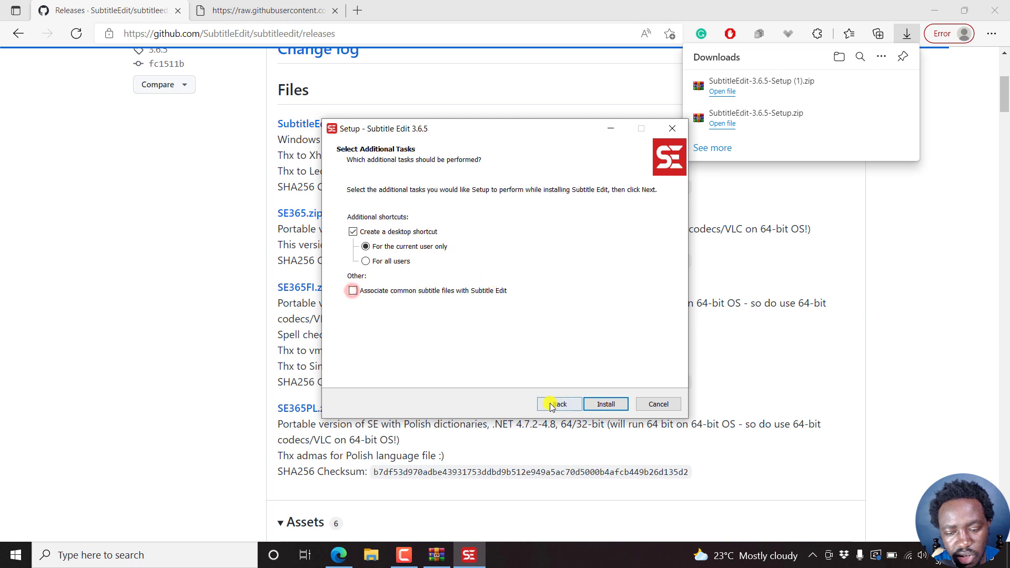
{"action": "left_click", "coordinate": [606, 405]}
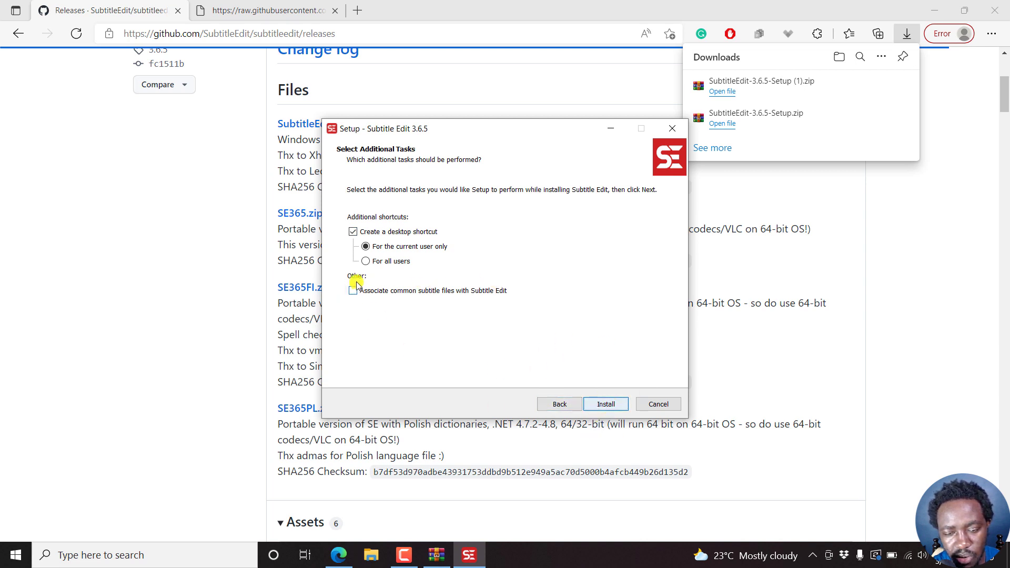
{"action": "left_click", "coordinate": [353, 232]}
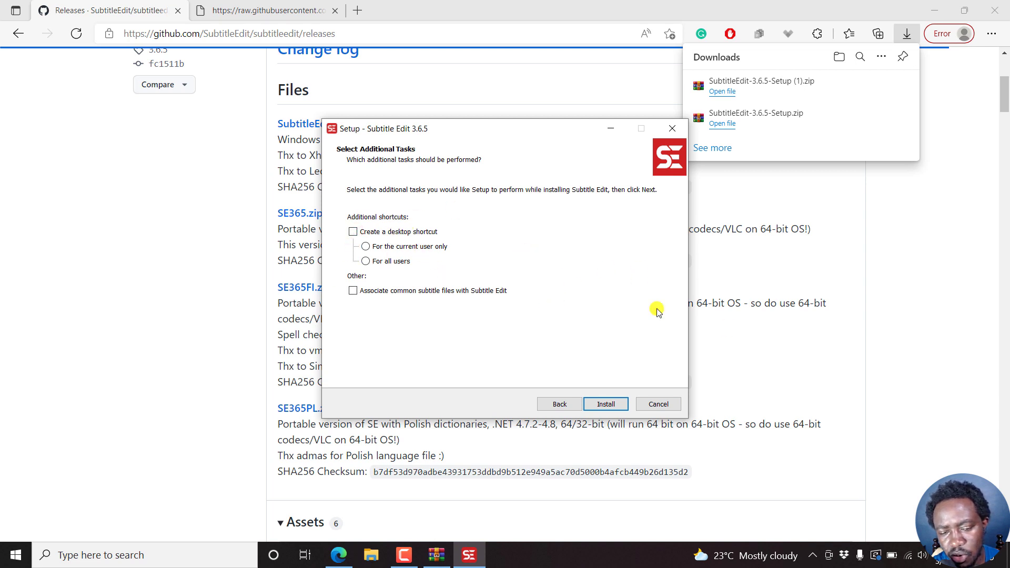
{"action": "left_click", "coordinate": [605, 404]}
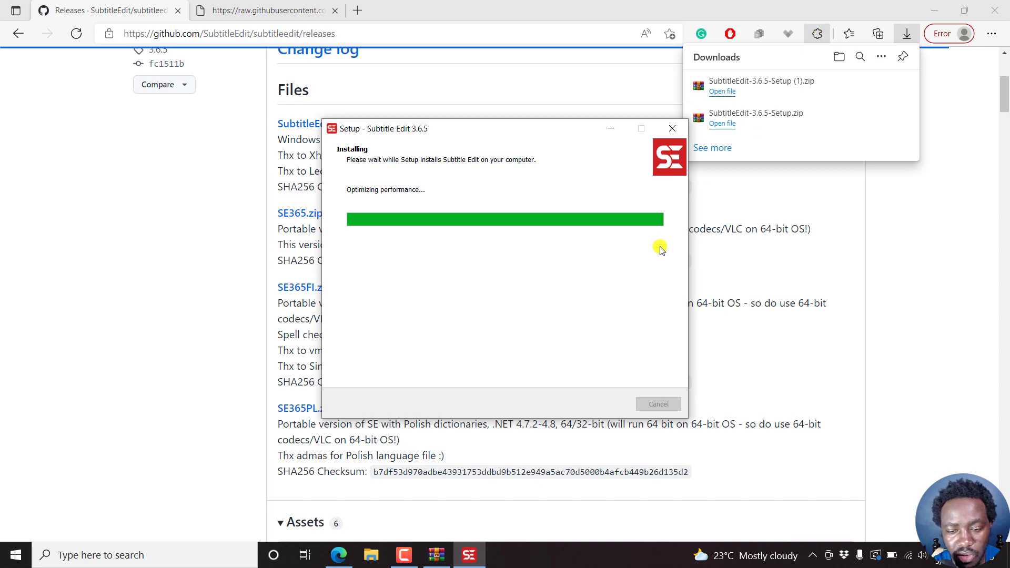
Minimize Edge, pass the Information page, tick Launch Subtitle Edit and finish setup
{"action": "left_click", "coordinate": [942, 9]}
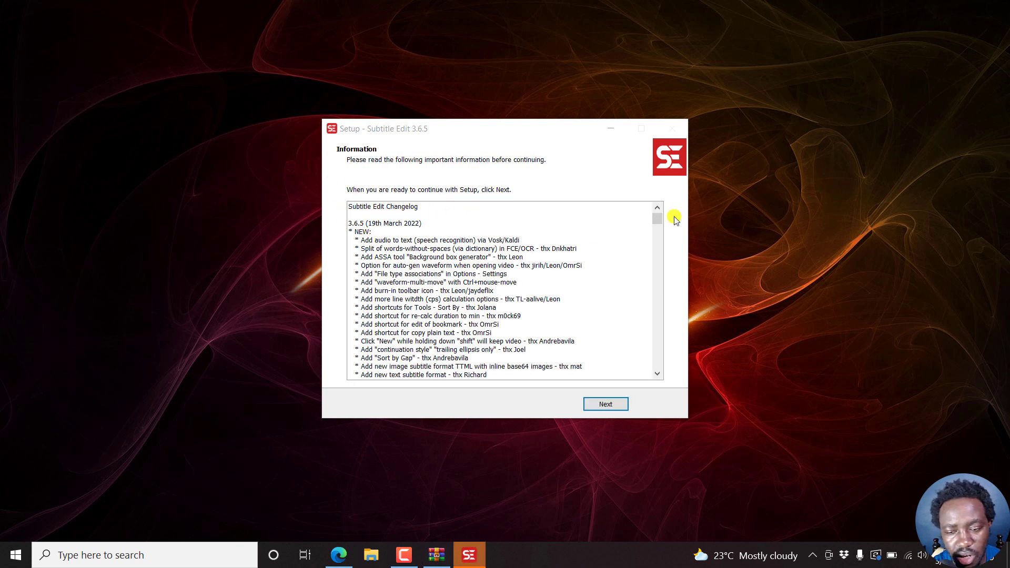
{"action": "left_click_drag", "start_coordinate": [657, 218], "coordinate": [654, 209]}
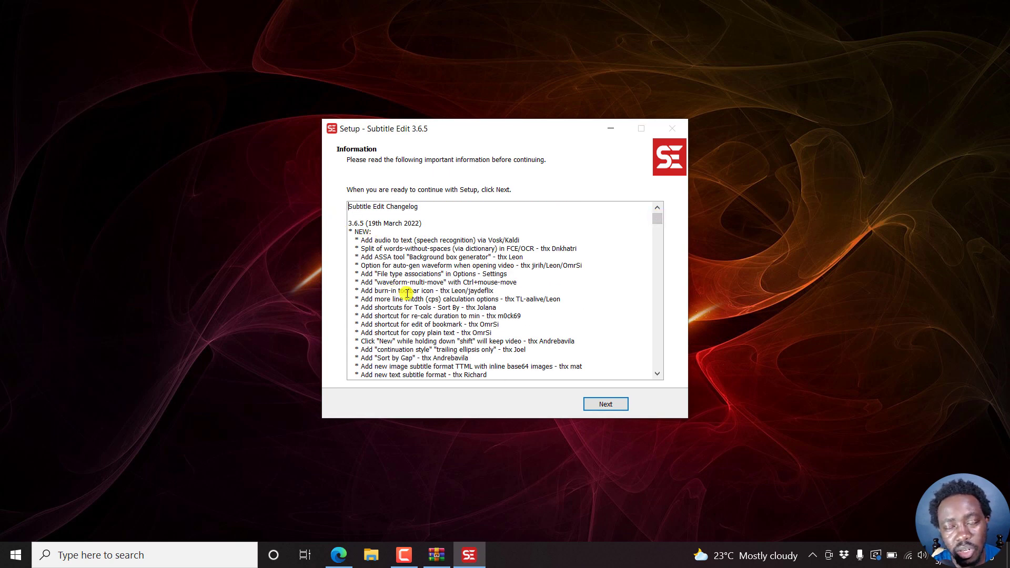
{"action": "left_click", "coordinate": [613, 406]}
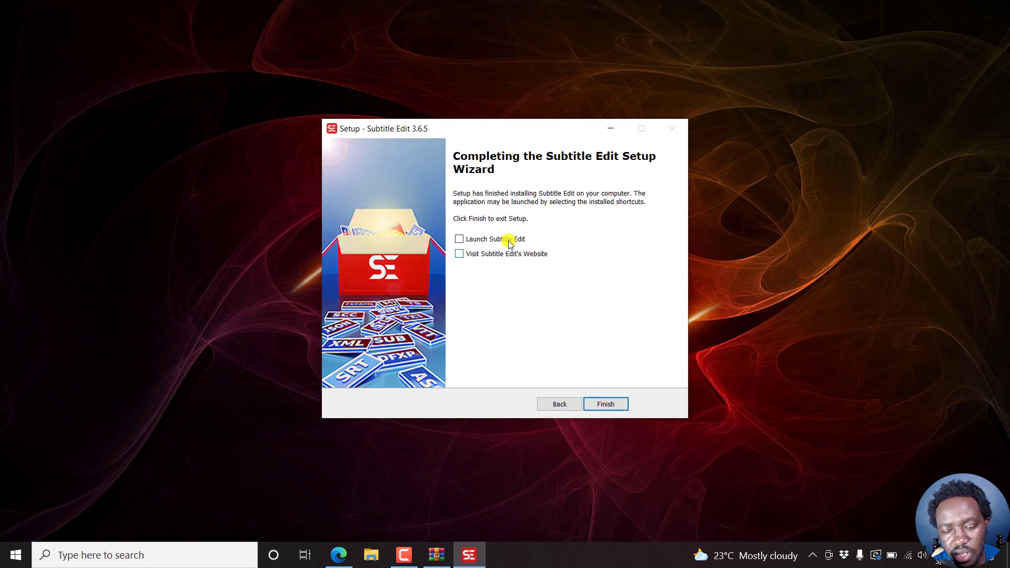
{"action": "left_click", "coordinate": [460, 240]}
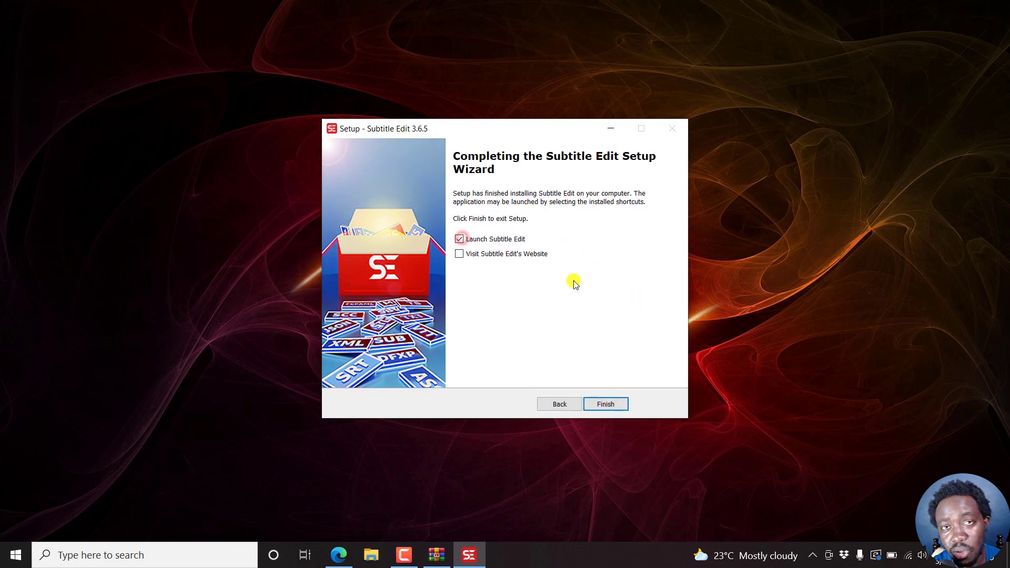
{"action": "left_click", "coordinate": [605, 405]}
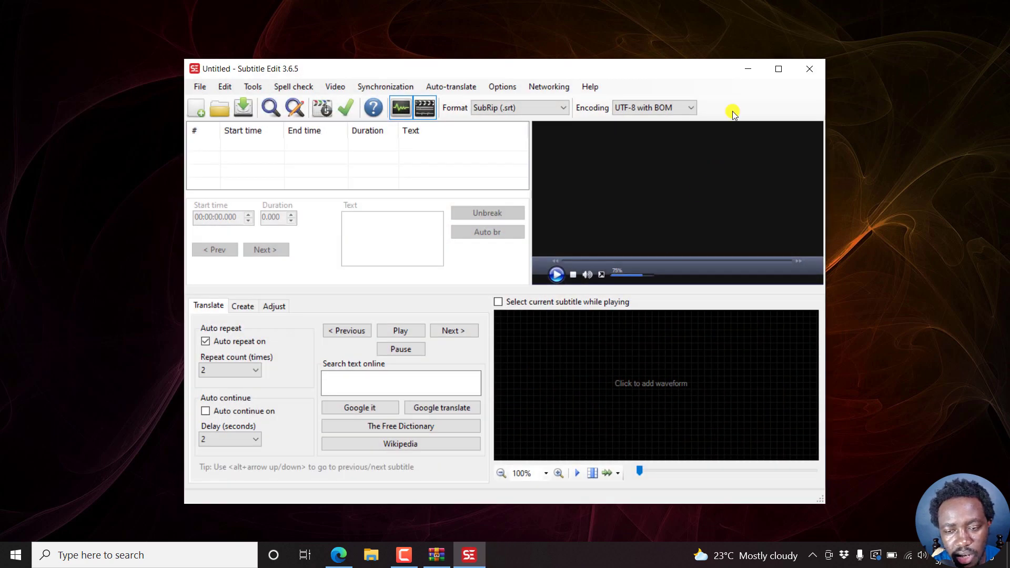
Maximize the Subtitle Edit window and show the Video menu
{"action": "left_click", "coordinate": [779, 69]}
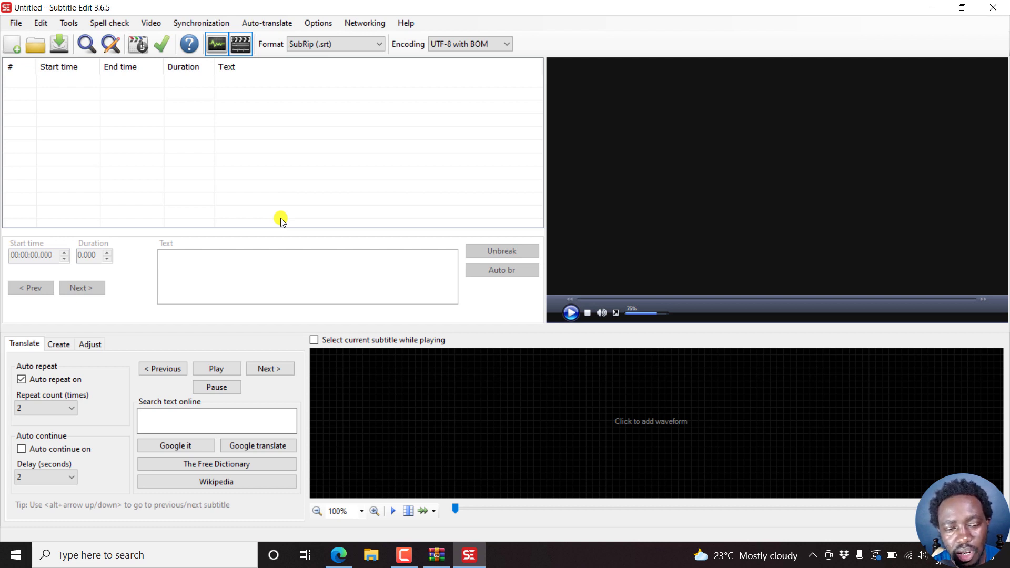
{"action": "left_click", "coordinate": [151, 24]}
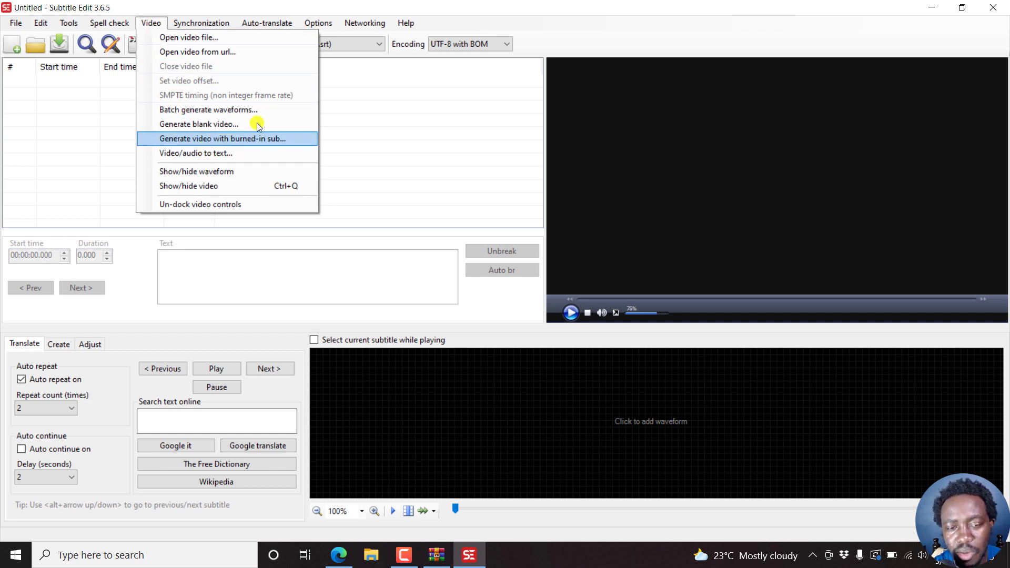
Enable the Burn in toolbar button in Options > Settings > Toolbar
{"action": "left_click", "coordinate": [414, 99]}
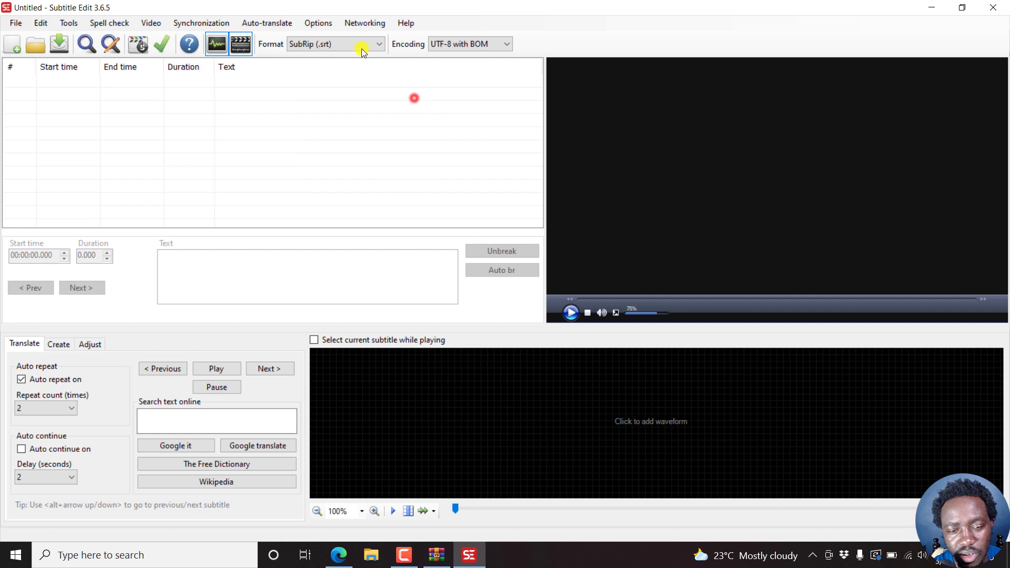
{"action": "left_click", "coordinate": [317, 23]}
{"action": "left_click", "coordinate": [330, 38]}
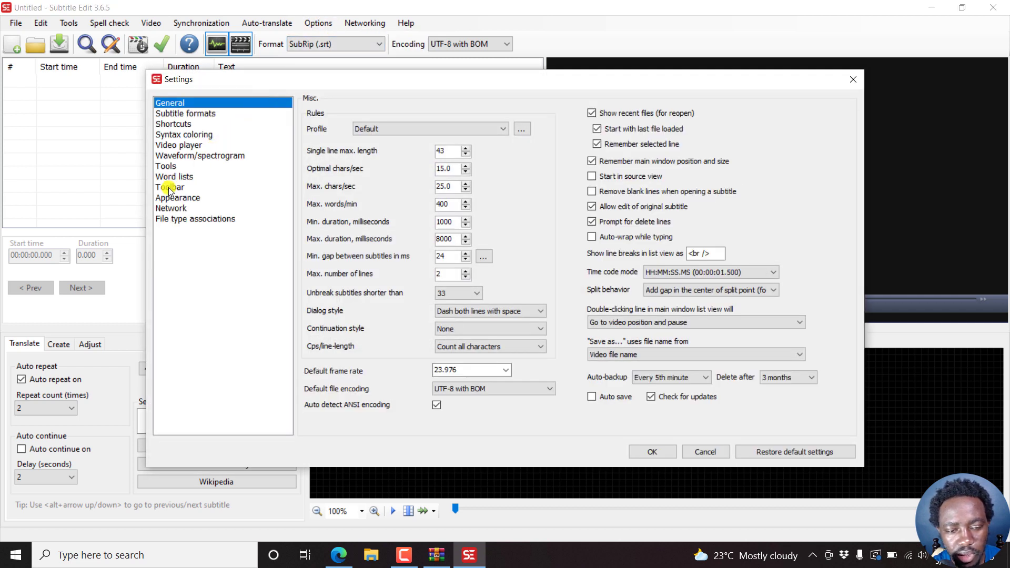
{"action": "left_click", "coordinate": [170, 187]}
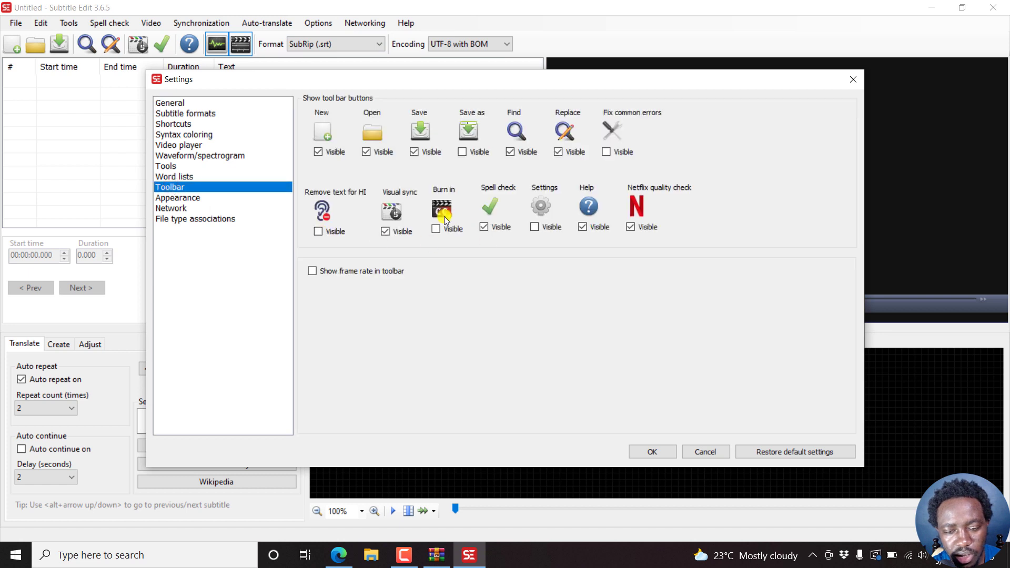
{"action": "left_click", "coordinate": [436, 230]}
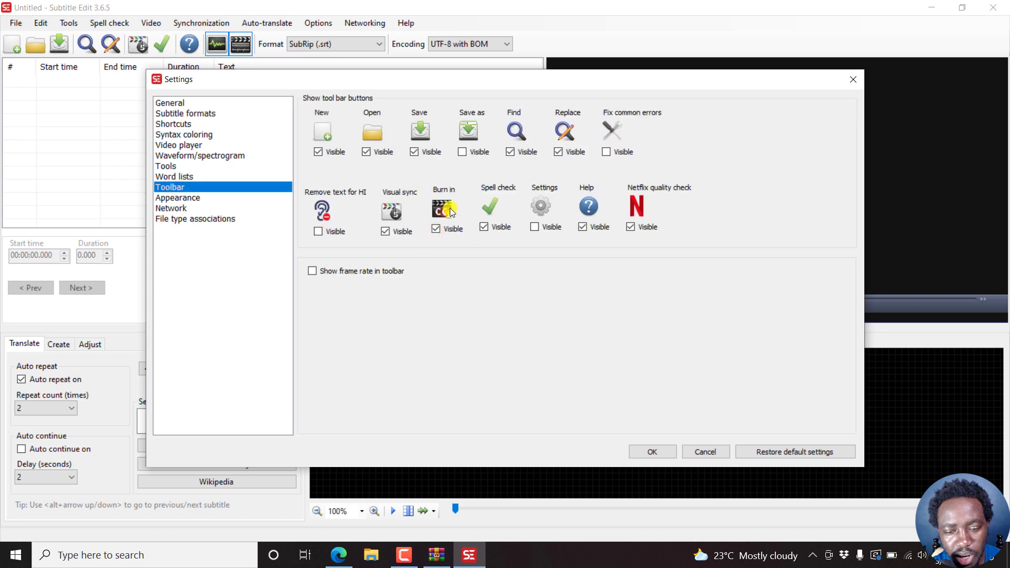
{"action": "left_click", "coordinate": [652, 452]}
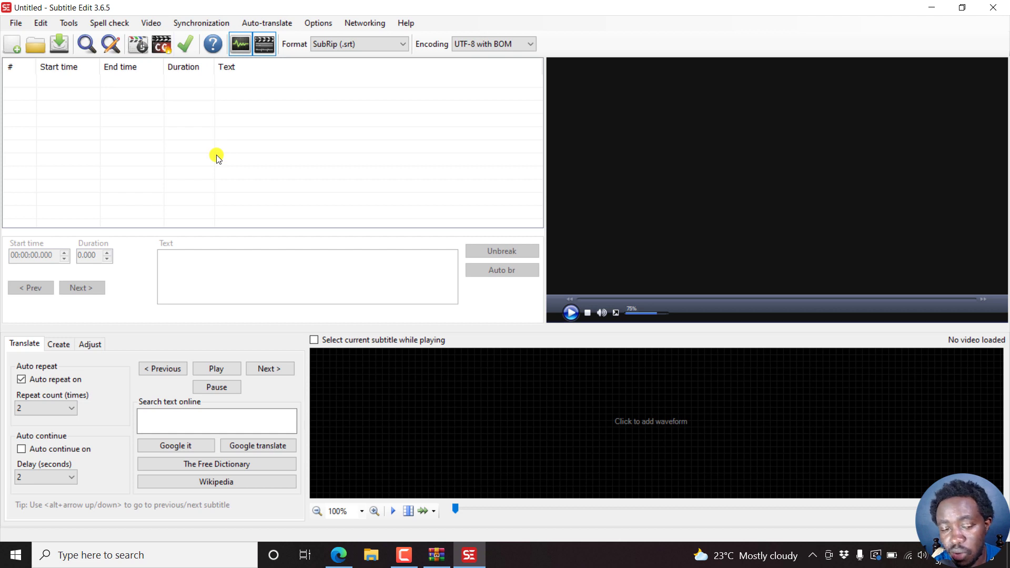
Open '[UPDATE] Easily Download YouTube Subtitles as Transcripts.mp4' and generate its audio waveform
{"action": "left_click", "coordinate": [149, 24]}
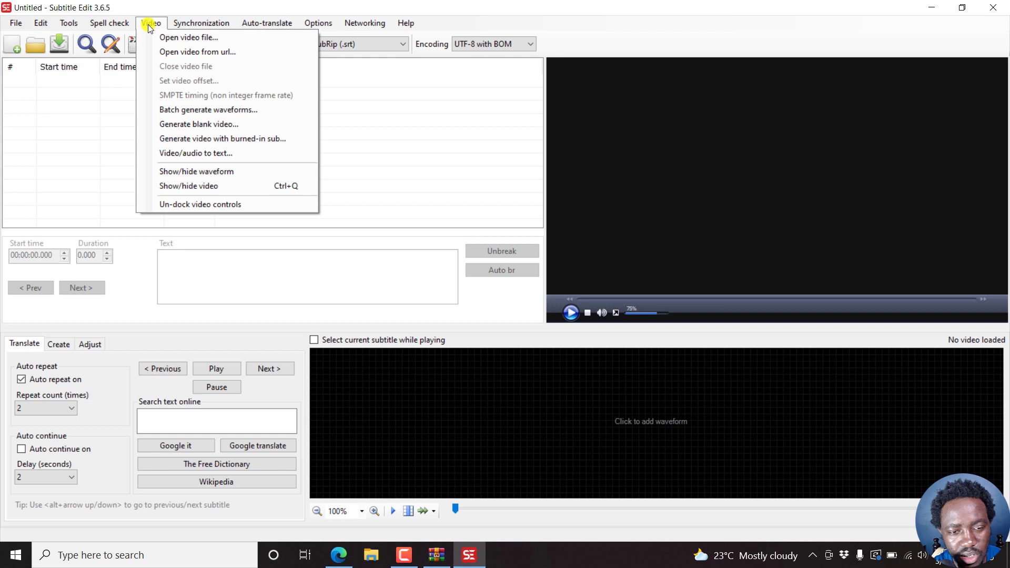
{"action": "left_click", "coordinate": [170, 38]}
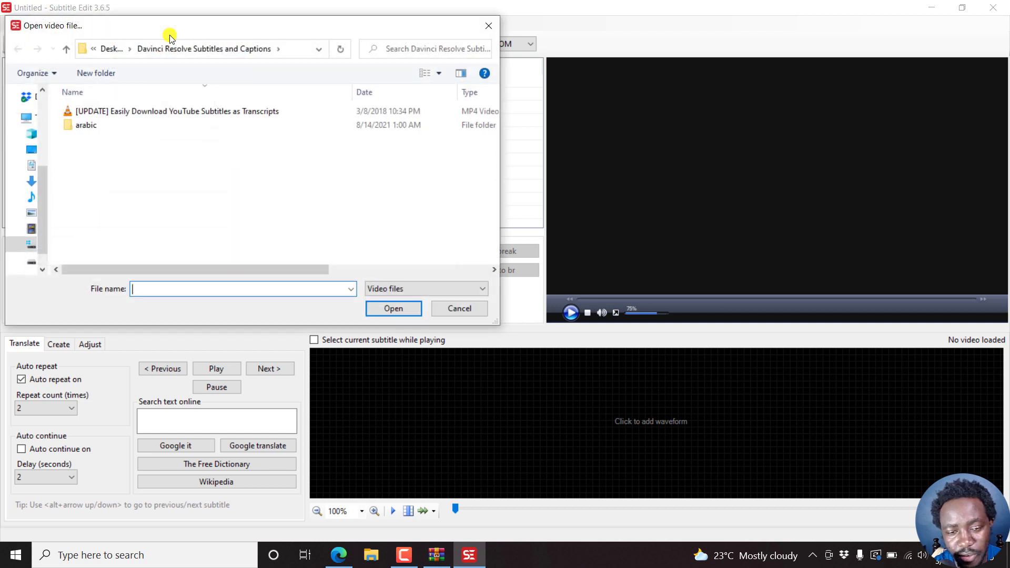
{"action": "left_click", "coordinate": [132, 112]}
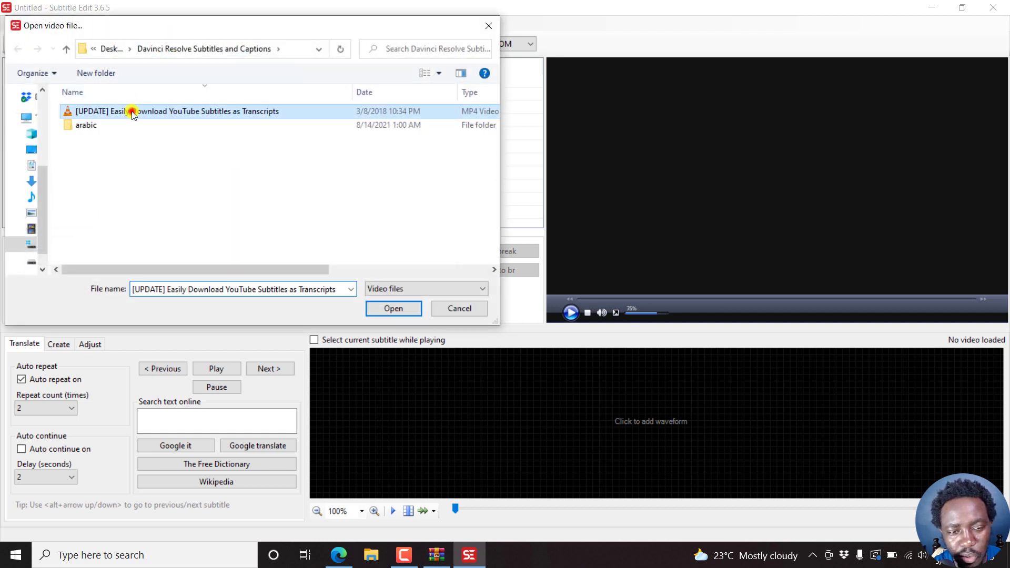
{"action": "left_click", "coordinate": [379, 304]}
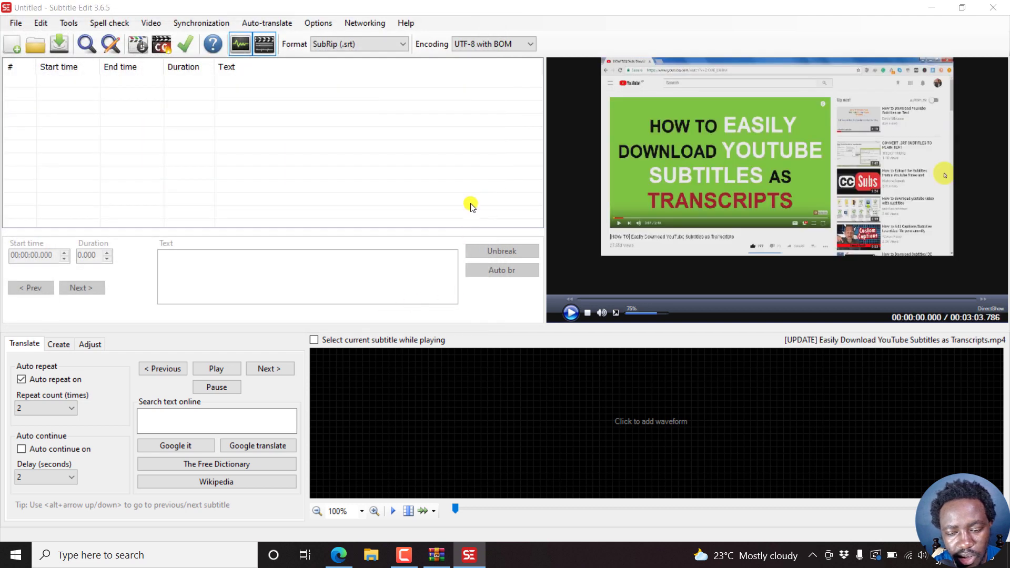
{"action": "left_click", "coordinate": [651, 422]}
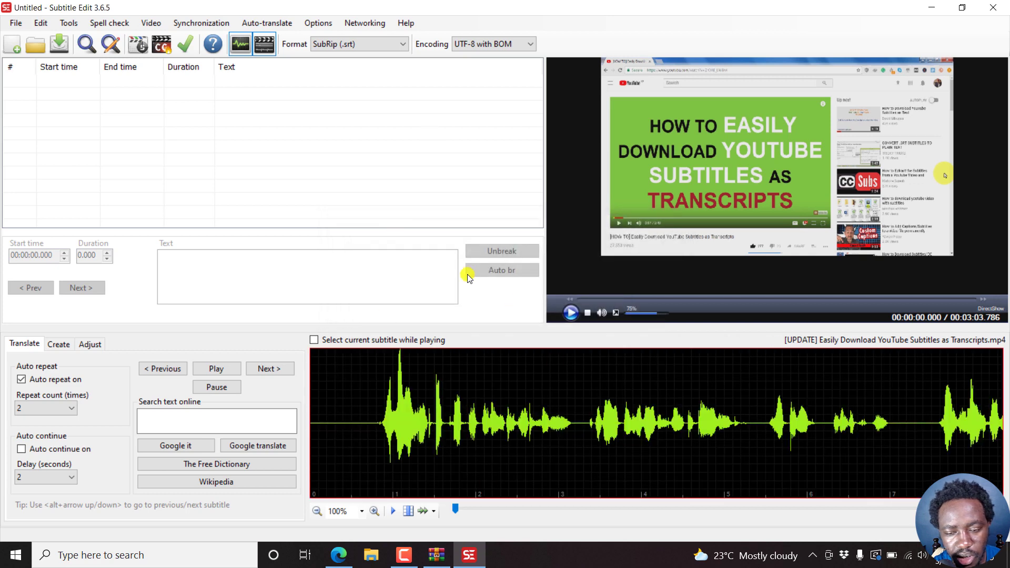
Start Video > Video/audio to text and agree to download FFmpeg
{"action": "left_click", "coordinate": [156, 22]}
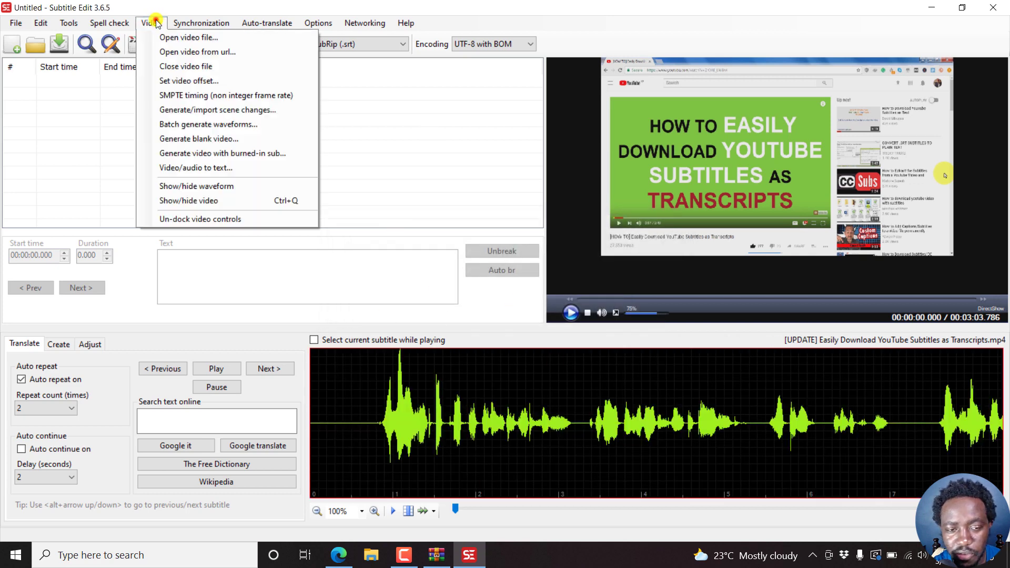
{"action": "left_click", "coordinate": [199, 168]}
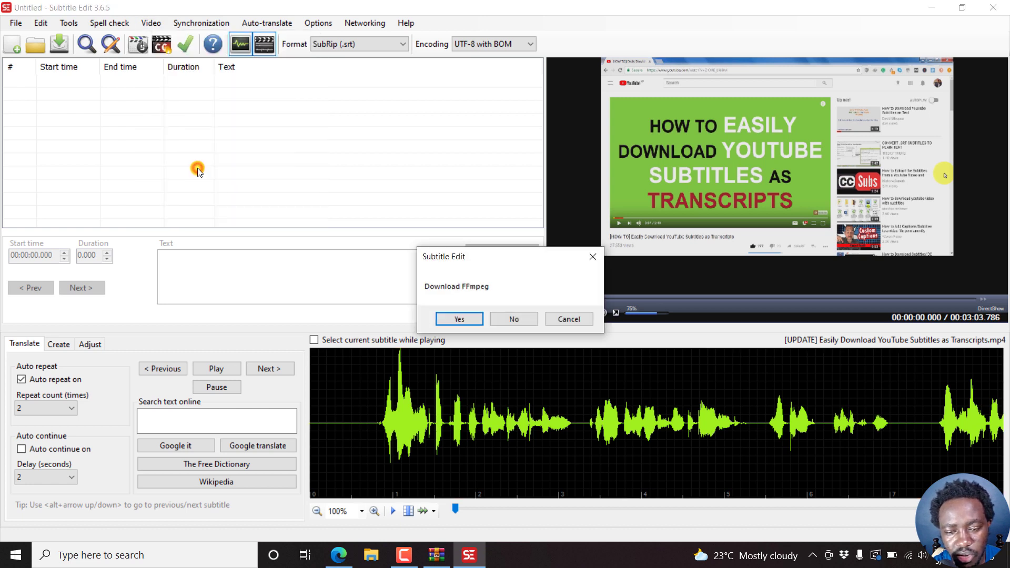
{"action": "left_click", "coordinate": [468, 319]}
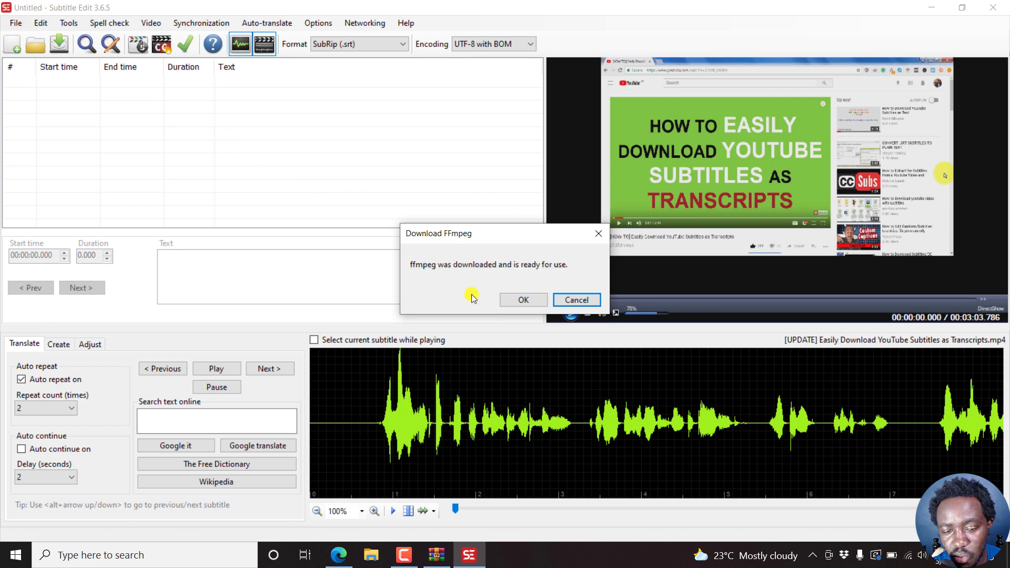
Confirm FFmpeg is ready, download libvosk, and acknowledge that Vosk is ready
{"action": "left_click", "coordinate": [522, 301]}
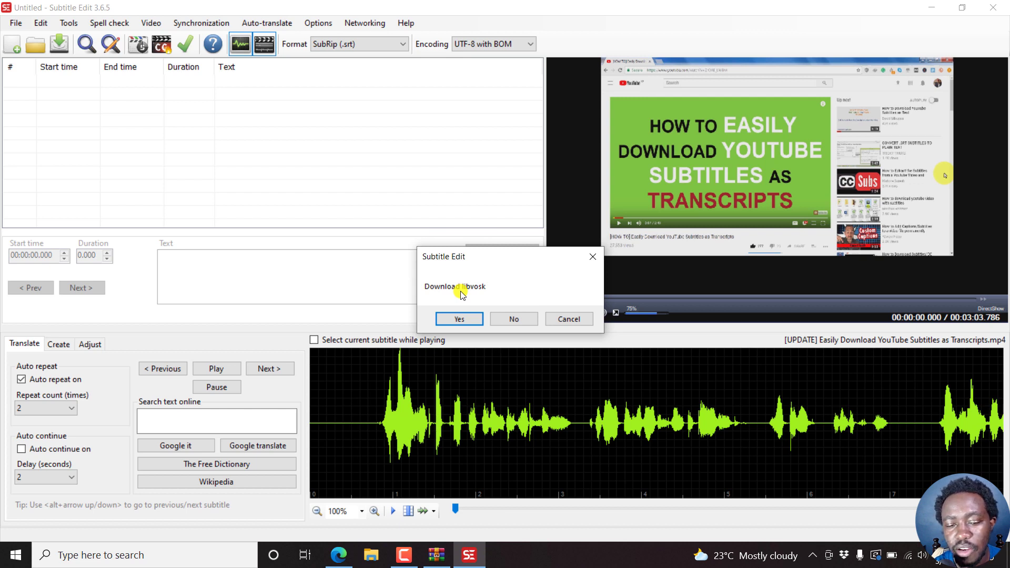
{"action": "left_click", "coordinate": [459, 318]}
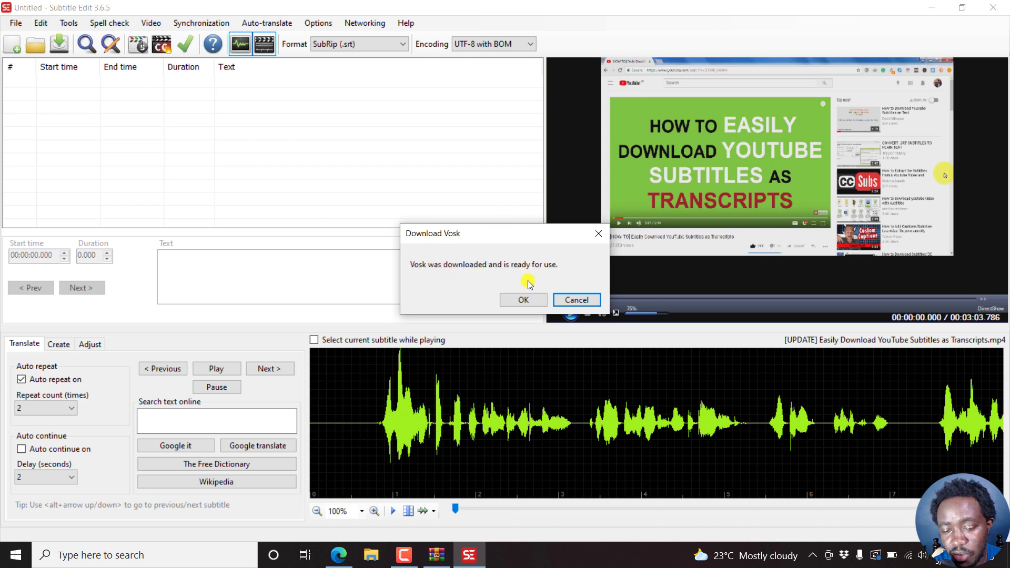
{"action": "left_click", "coordinate": [519, 297]}
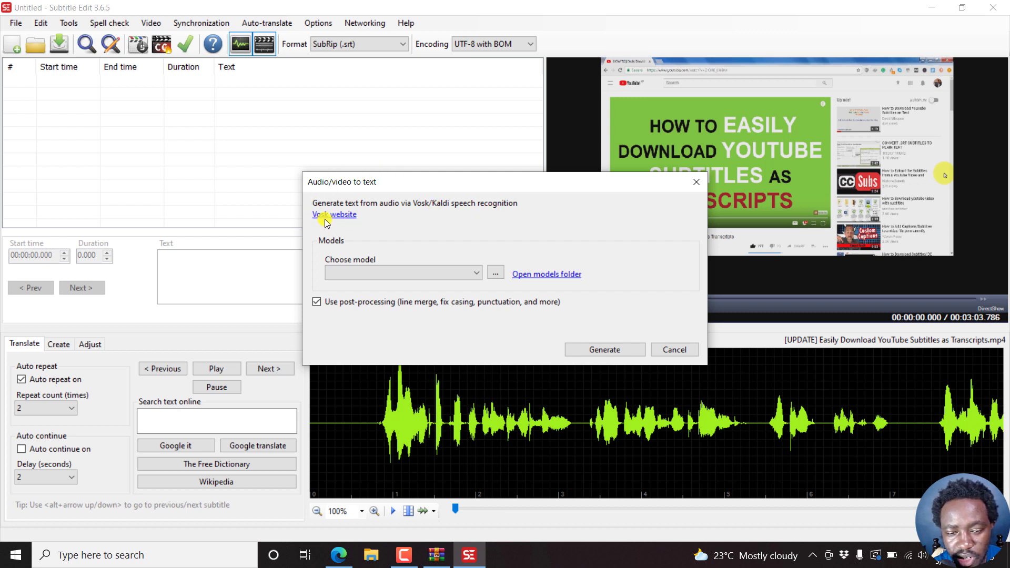
Open the Vosk website and read the explanation of big versus small models
{"action": "left_click", "coordinate": [347, 216]}
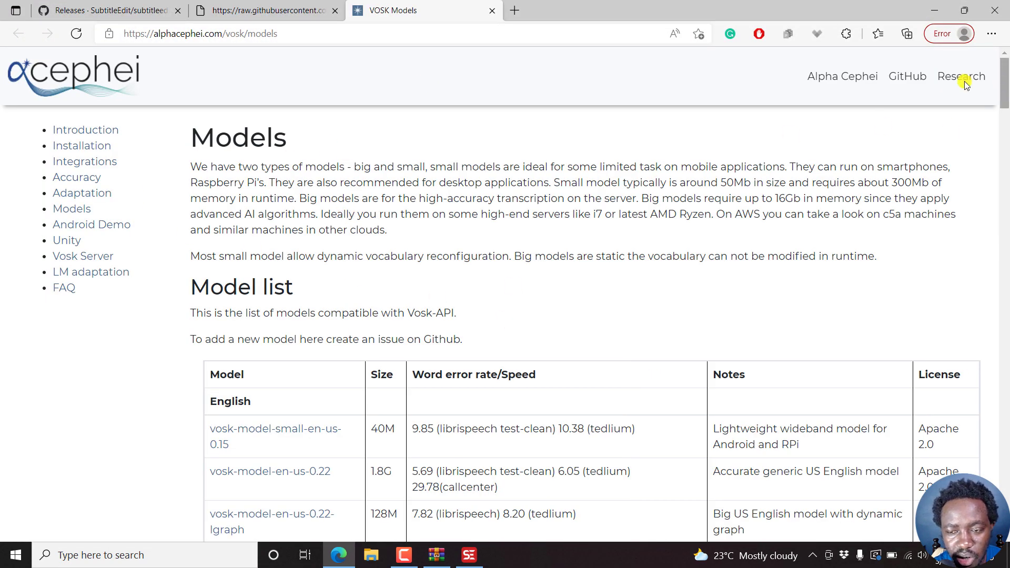
{"action": "left_click_drag", "start_coordinate": [259, 179], "coordinate": [526, 287]}
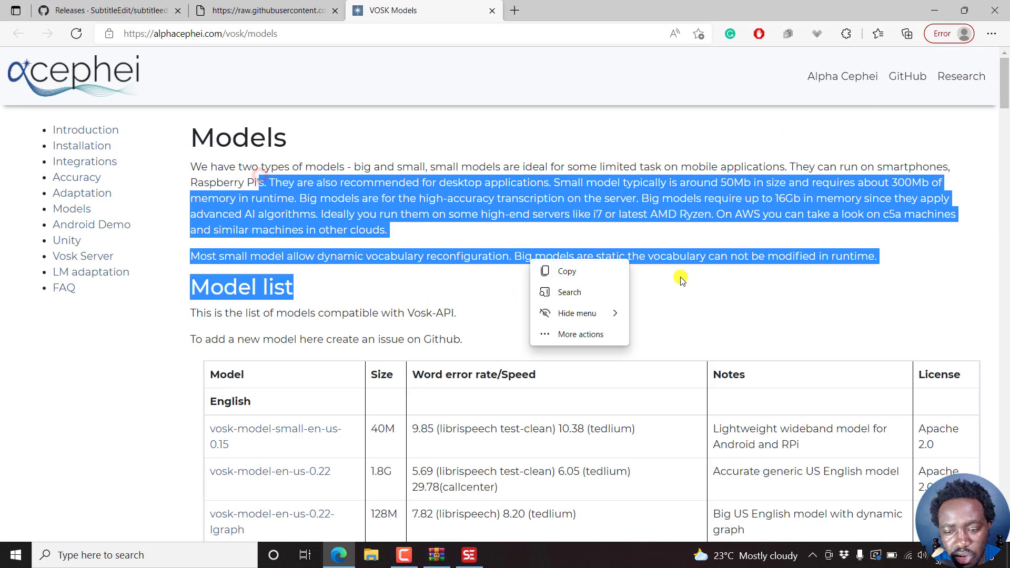
{"action": "left_click", "coordinate": [780, 223]}
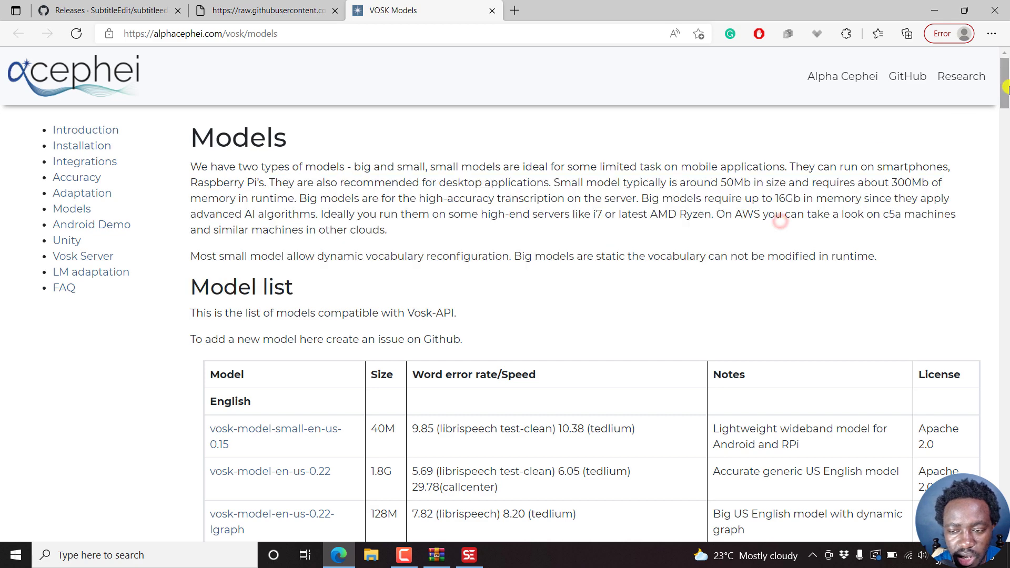
Scroll through the Vosk model list, noting the lightweight English model's description
{"action": "scroll", "coordinate": [878, 116], "scroll_direction": "down", "scroll_amount": 4}
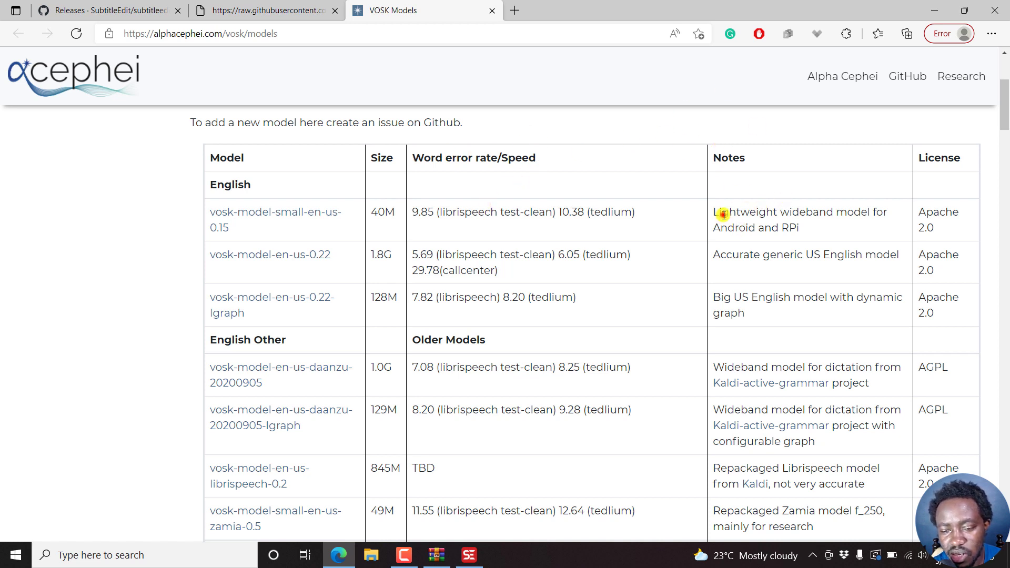
{"action": "left_click_drag", "start_coordinate": [721, 212], "coordinate": [757, 228]}
{"action": "left_click", "coordinate": [767, 257]}
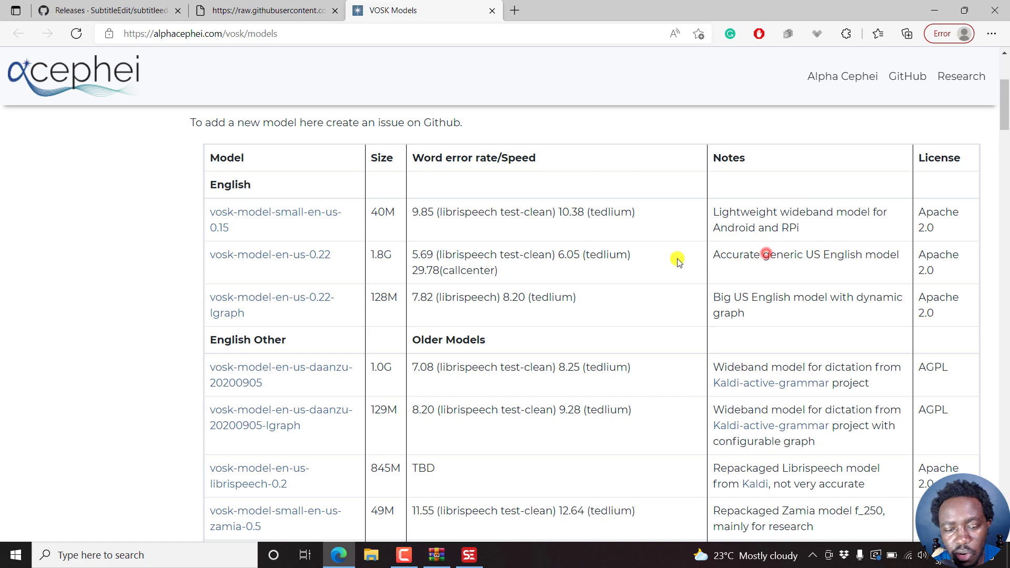
{"action": "left_click_drag", "start_coordinate": [1006, 97], "coordinate": [1006, 200]}
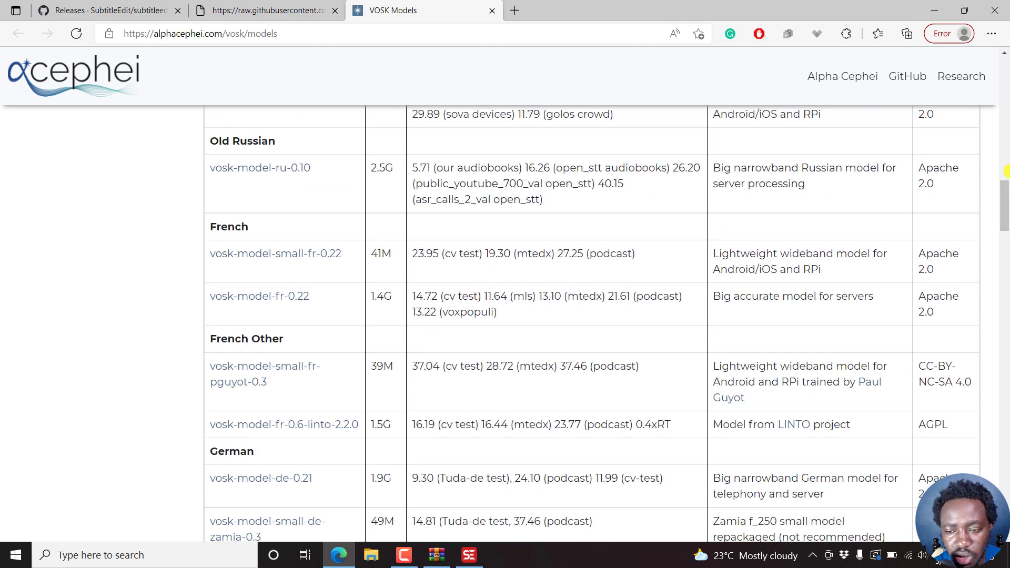
{"action": "left_click_drag", "start_coordinate": [1006, 198], "coordinate": [1006, 229]}
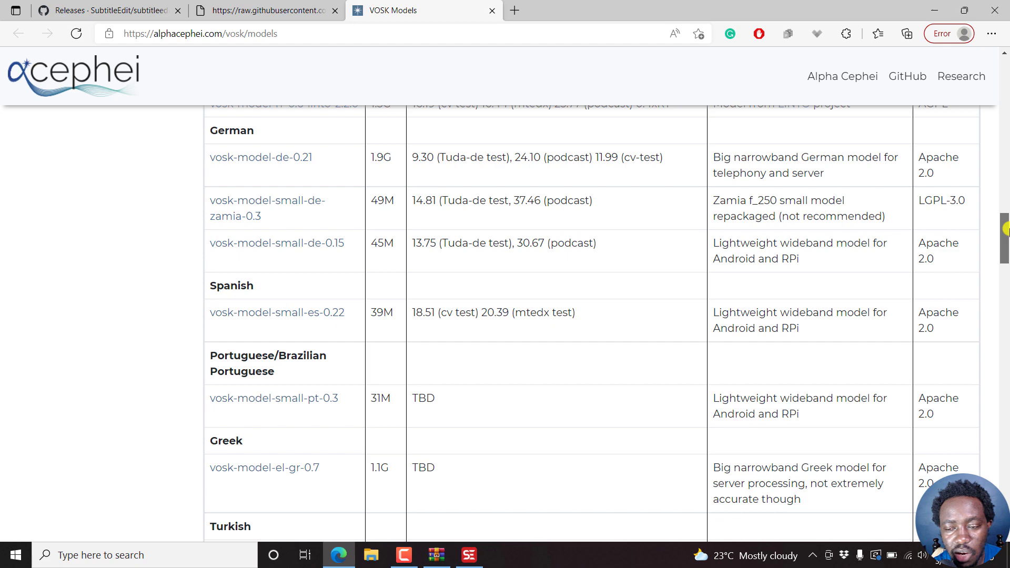
Back in Subtitle Edit, check the installed speech models list and find it empty
{"action": "left_click", "coordinate": [935, 10]}
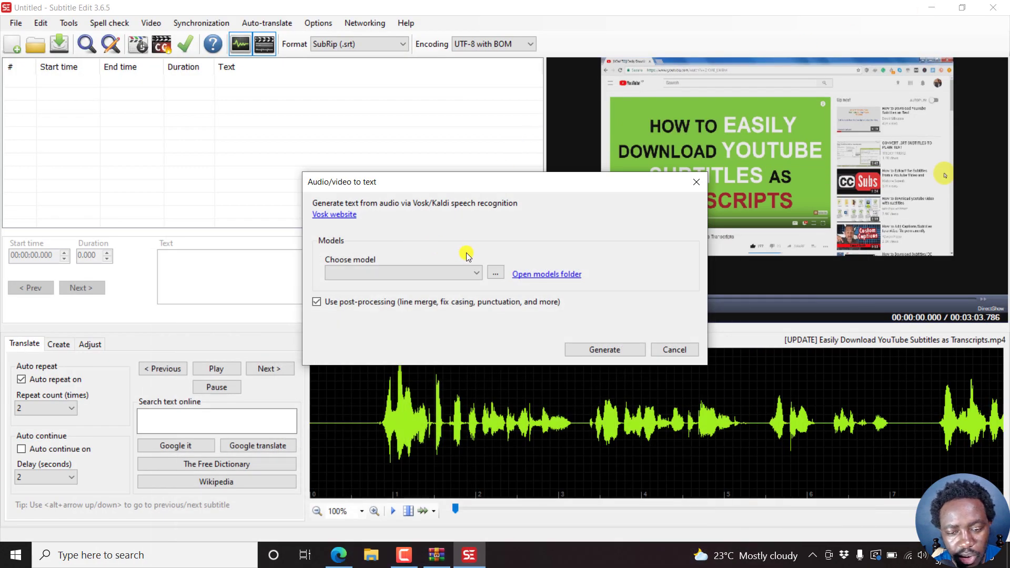
{"action": "left_click", "coordinate": [476, 273]}
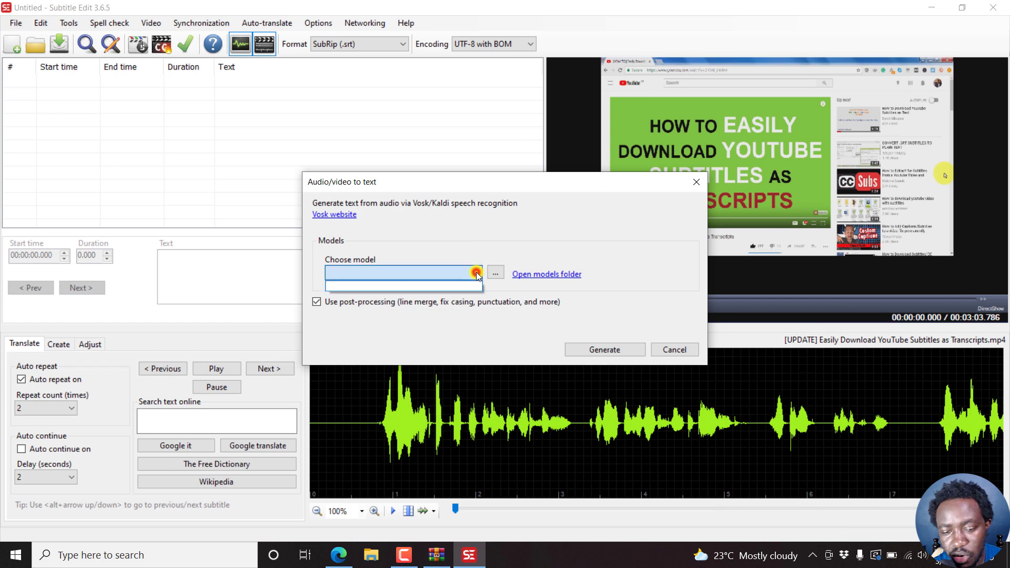
{"action": "left_click", "coordinate": [501, 231]}
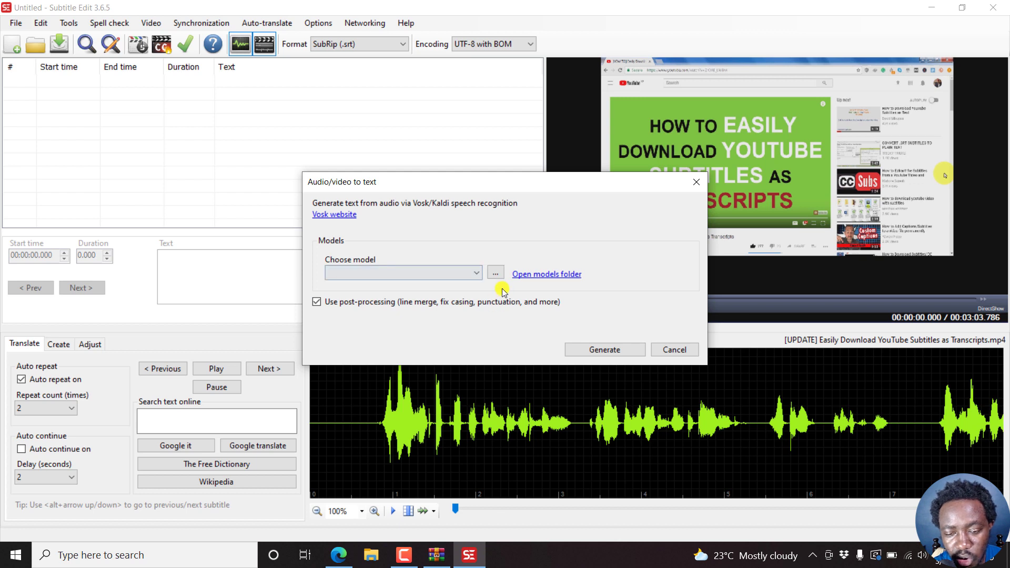
In Download Vosk models, choose English and start the download
{"action": "left_click", "coordinate": [496, 272]}
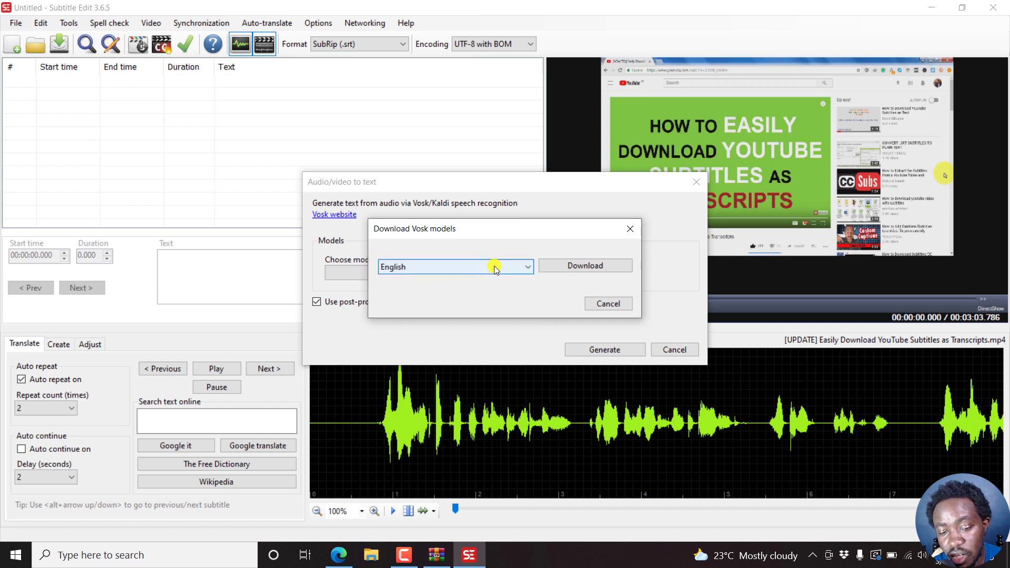
{"action": "left_click", "coordinate": [525, 268]}
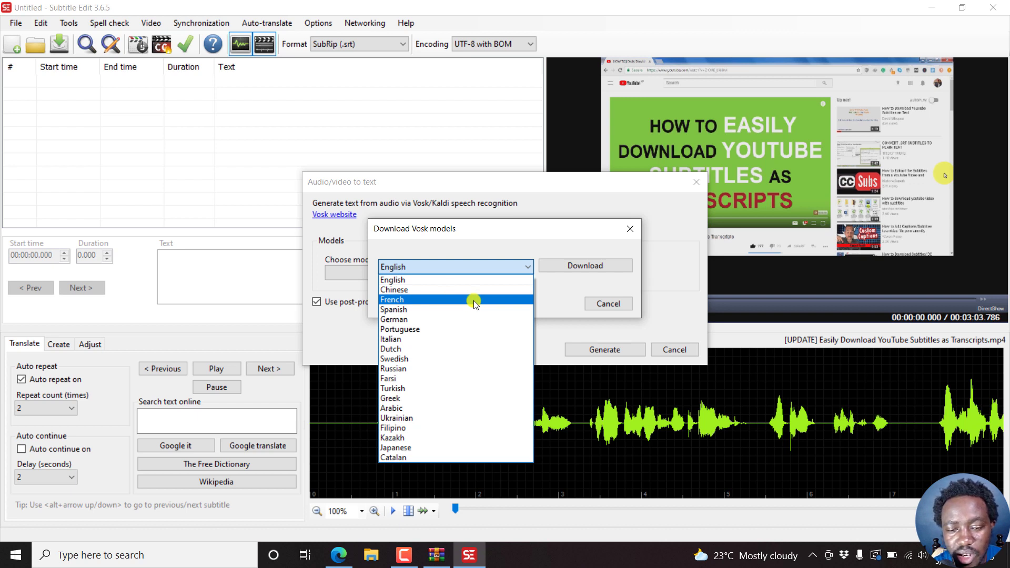
{"action": "left_click", "coordinate": [524, 225]}
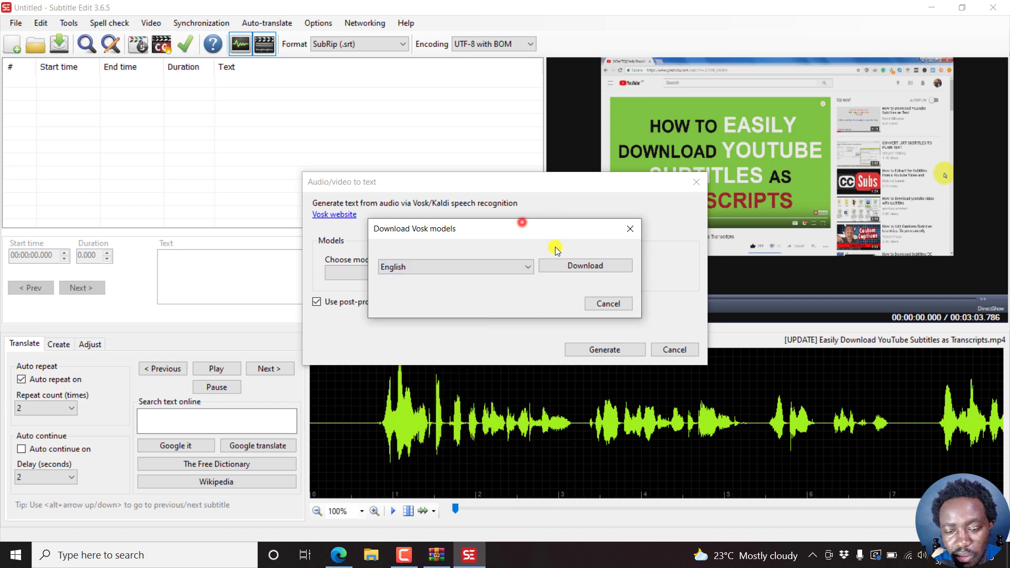
{"action": "left_click", "coordinate": [585, 265]}
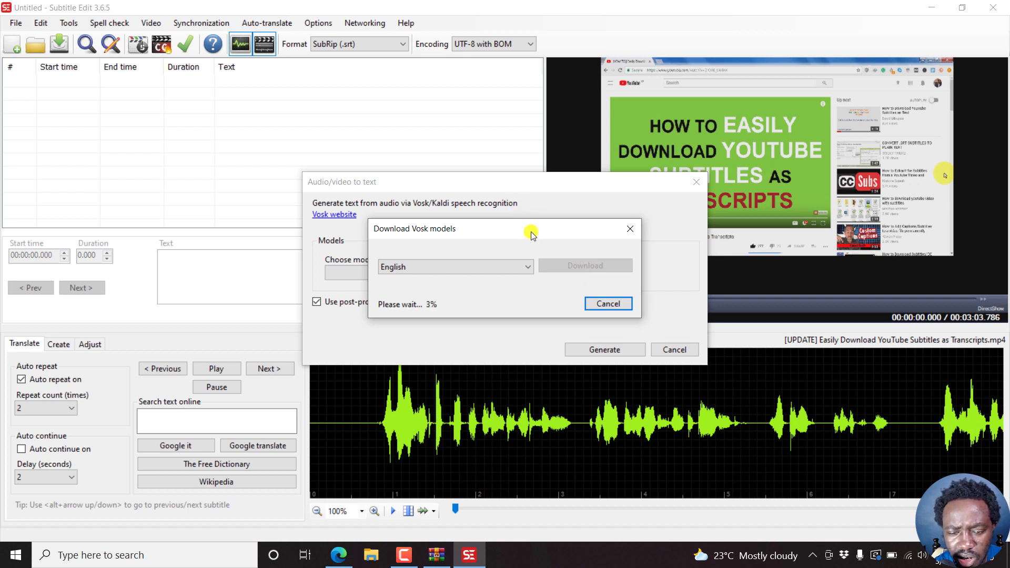
In Edge, scroll back to the English models and highlight the 128M lgraph size
{"action": "left_click", "coordinate": [338, 555]}
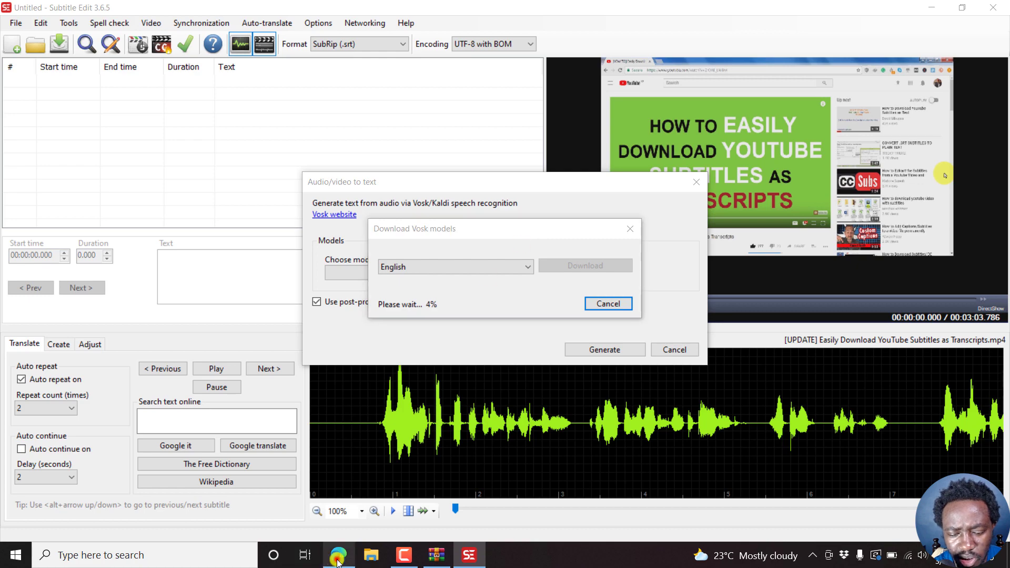
{"action": "left_click_drag", "start_coordinate": [1005, 239], "coordinate": [1005, 100]}
{"action": "left_click_drag", "start_coordinate": [370, 401], "coordinate": [398, 402]}
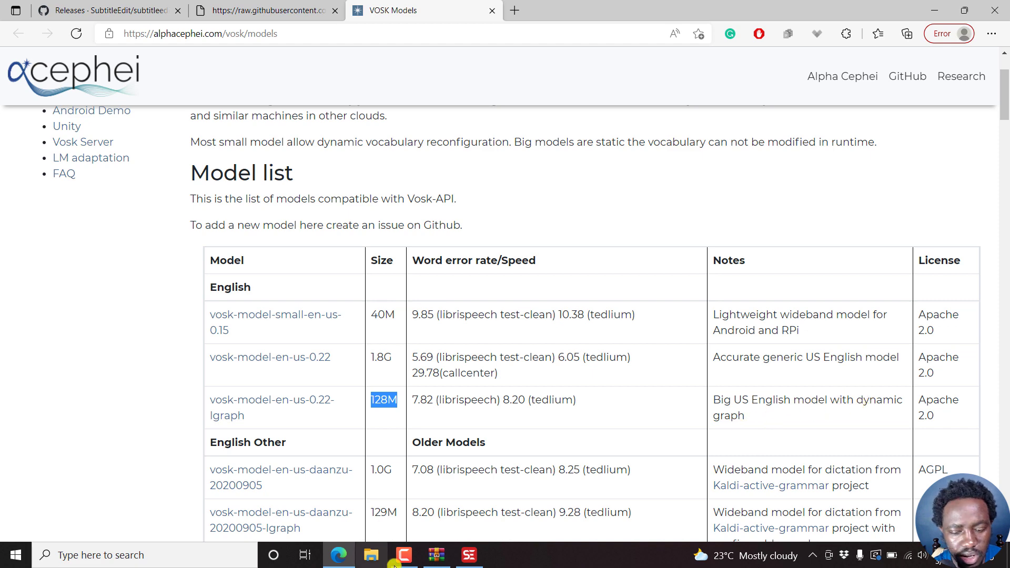
Check the model download progress, then return to the Vosk models page and scroll it
{"action": "left_click", "coordinate": [482, 563]}
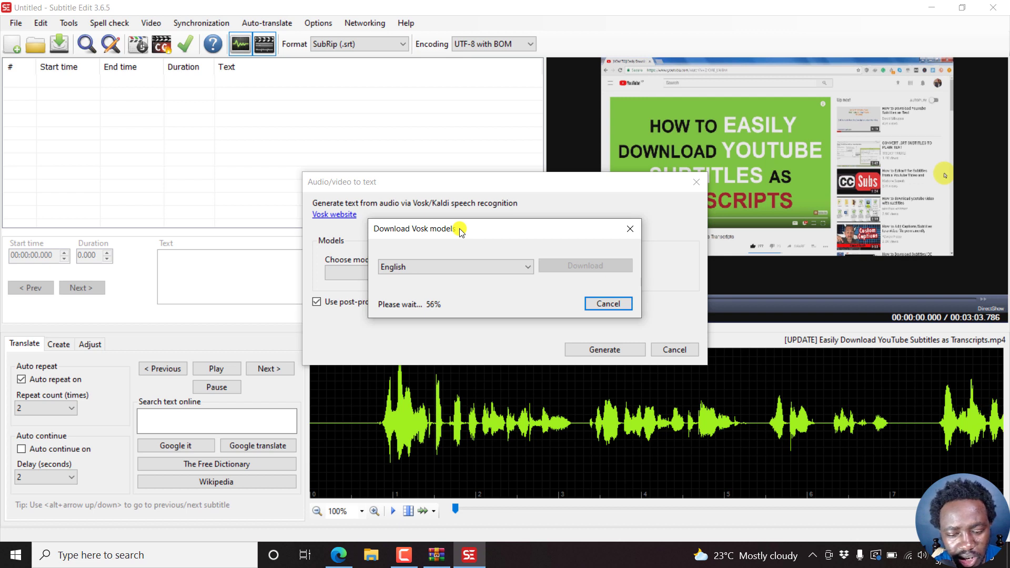
{"action": "left_click", "coordinate": [339, 556]}
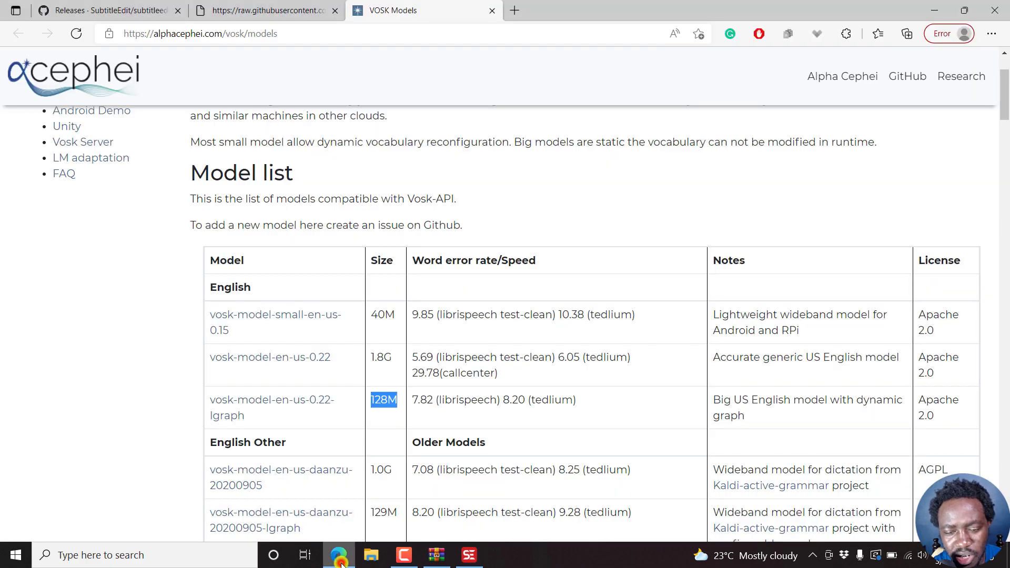
{"action": "left_click_drag", "start_coordinate": [1005, 93], "coordinate": [1006, 381]}
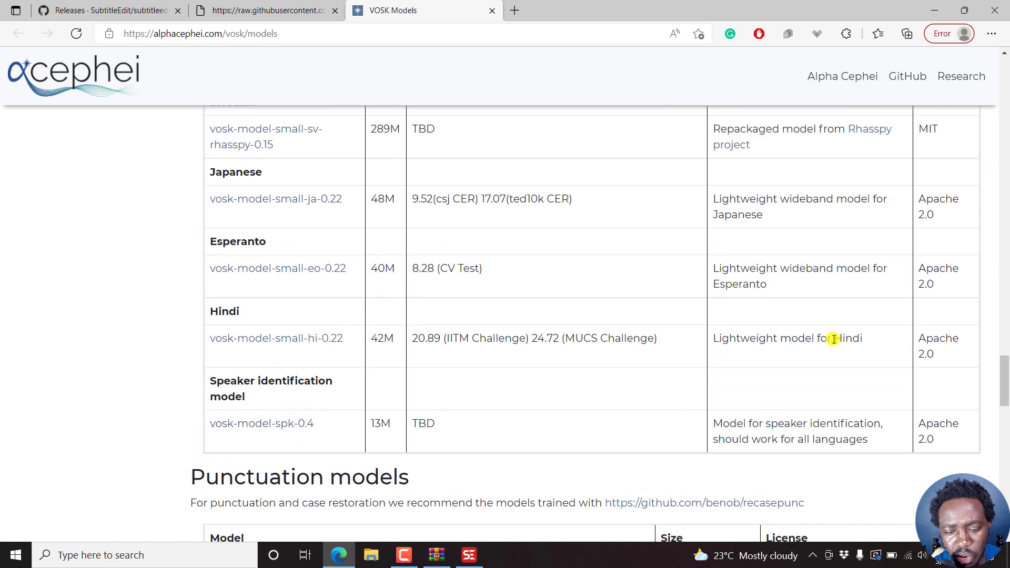
{"action": "left_click_drag", "start_coordinate": [1004, 382], "coordinate": [1006, 84]}
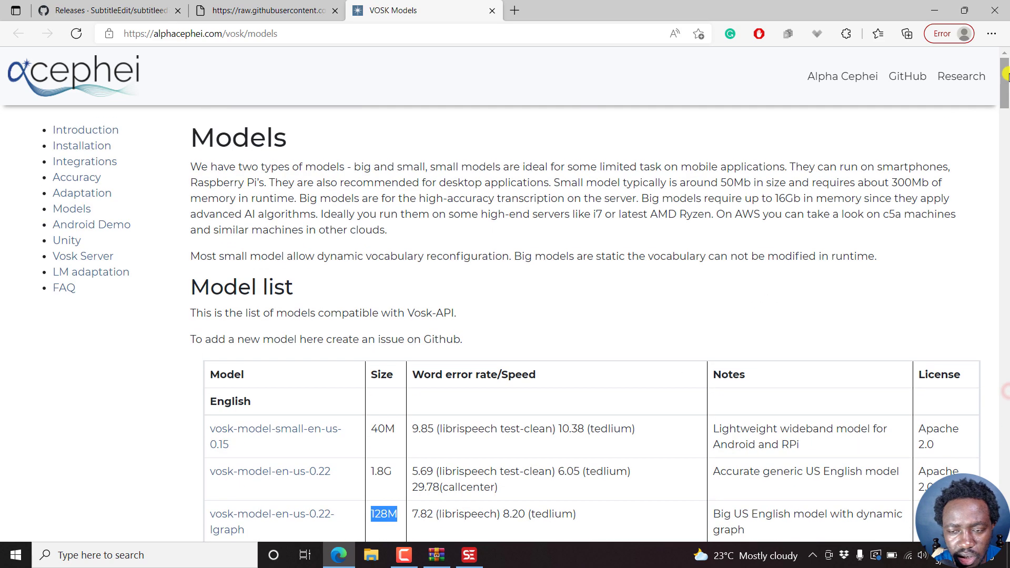
Open the Vosk Introduction page and highlight the 20+ languages, More to come, and works-offline points
{"action": "left_click", "coordinate": [76, 132]}
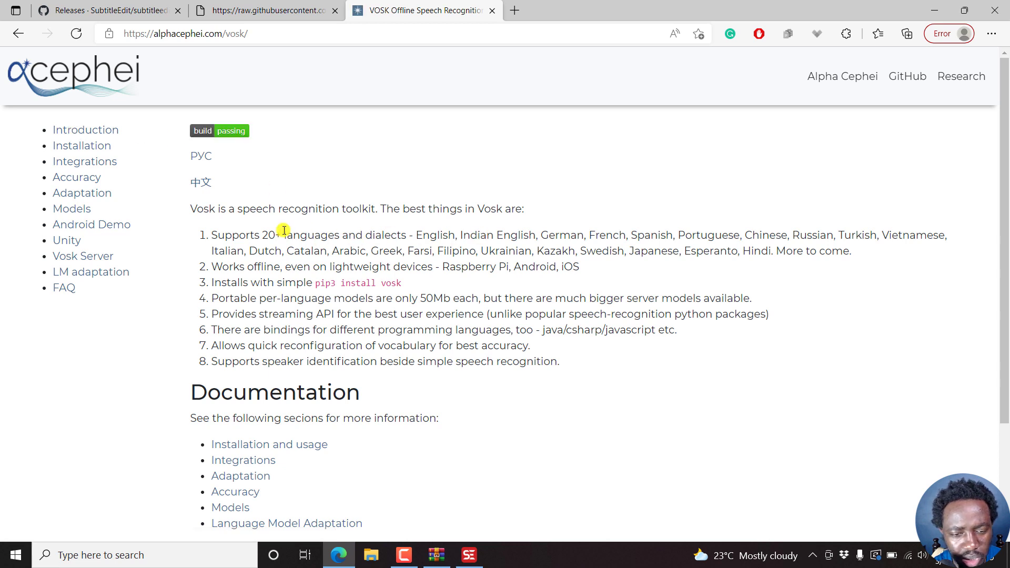
{"action": "left_click_drag", "start_coordinate": [255, 235], "coordinate": [401, 235]}
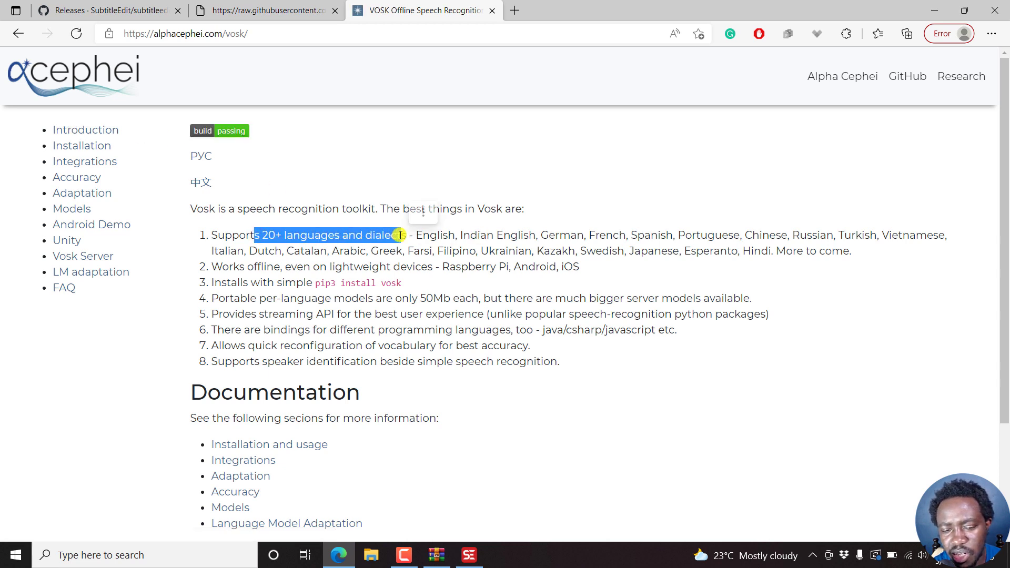
{"action": "left_click", "coordinate": [372, 231]}
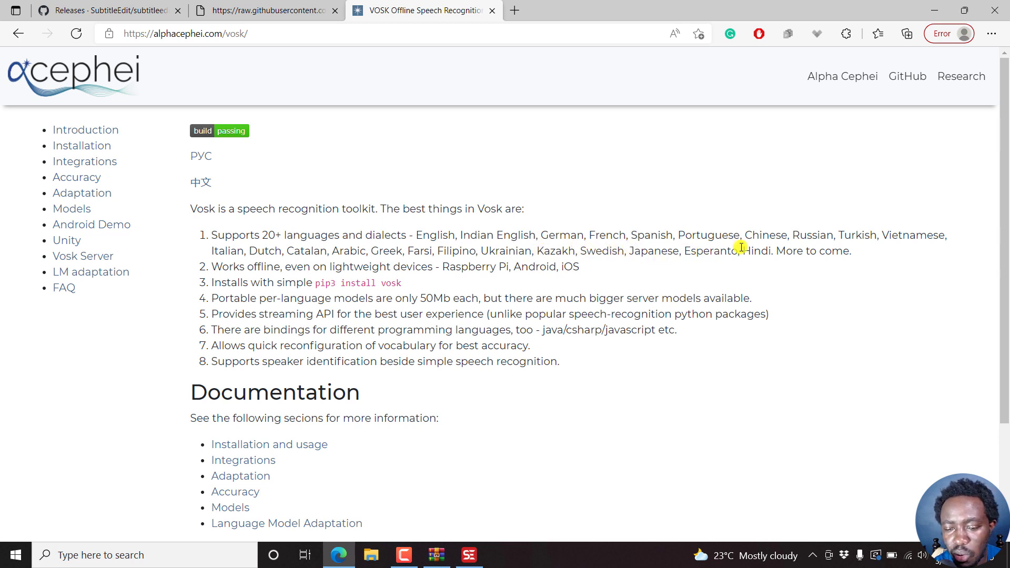
{"action": "left_click_drag", "start_coordinate": [783, 250], "coordinate": [848, 252]}
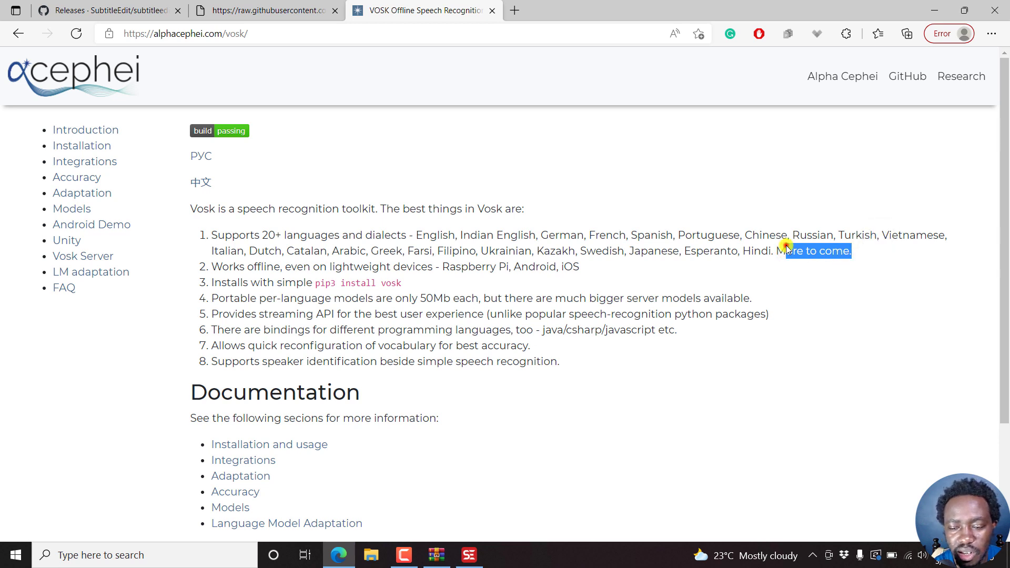
{"action": "left_click", "coordinate": [792, 264]}
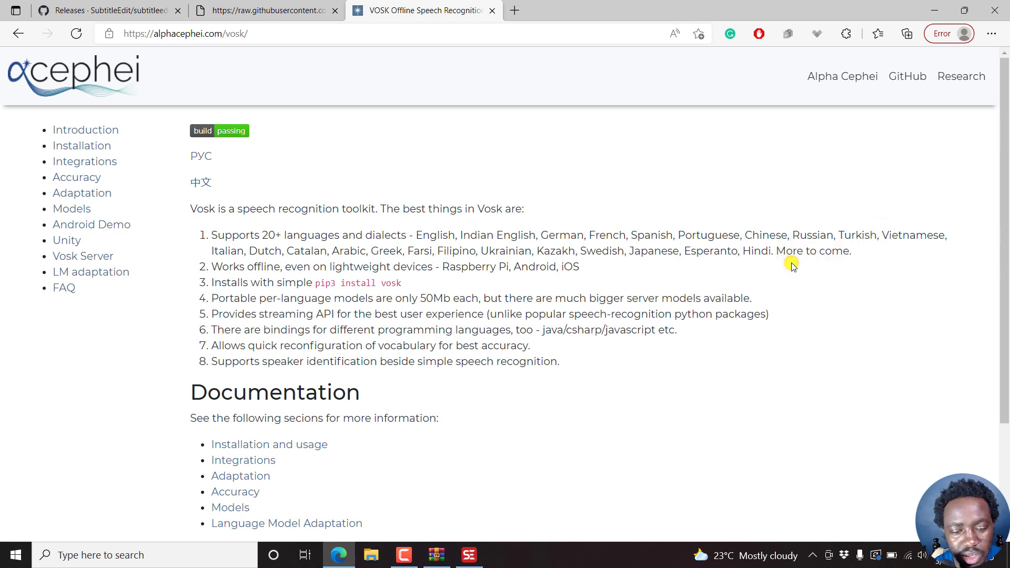
{"action": "left_click_drag", "start_coordinate": [229, 267], "coordinate": [382, 267]}
{"action": "left_click", "coordinate": [388, 266]}
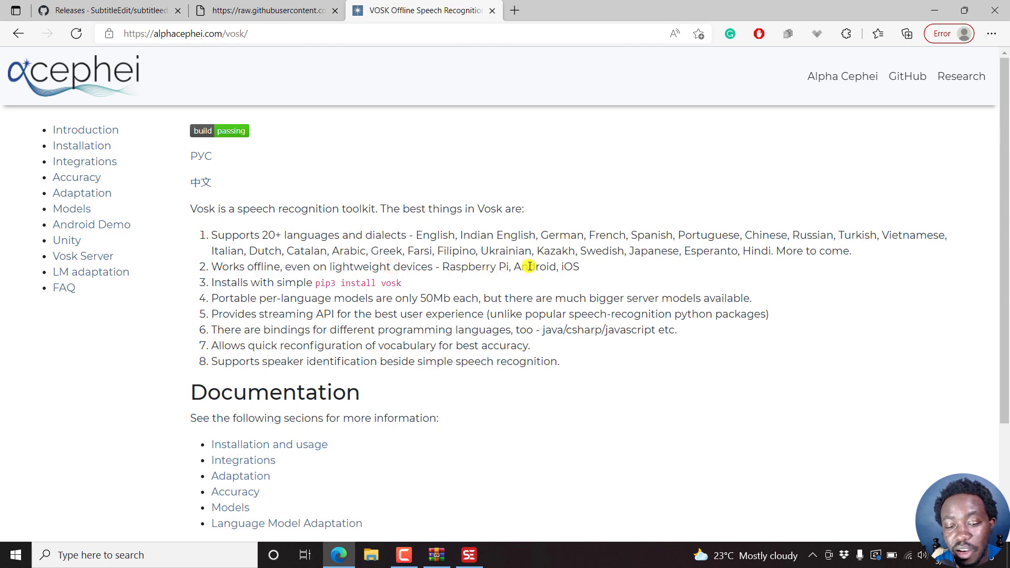
Once vosk-model-en-us-0.22-lgraph finishes downloading, view its models folder, then return to Edge
{"action": "left_click", "coordinate": [470, 558]}
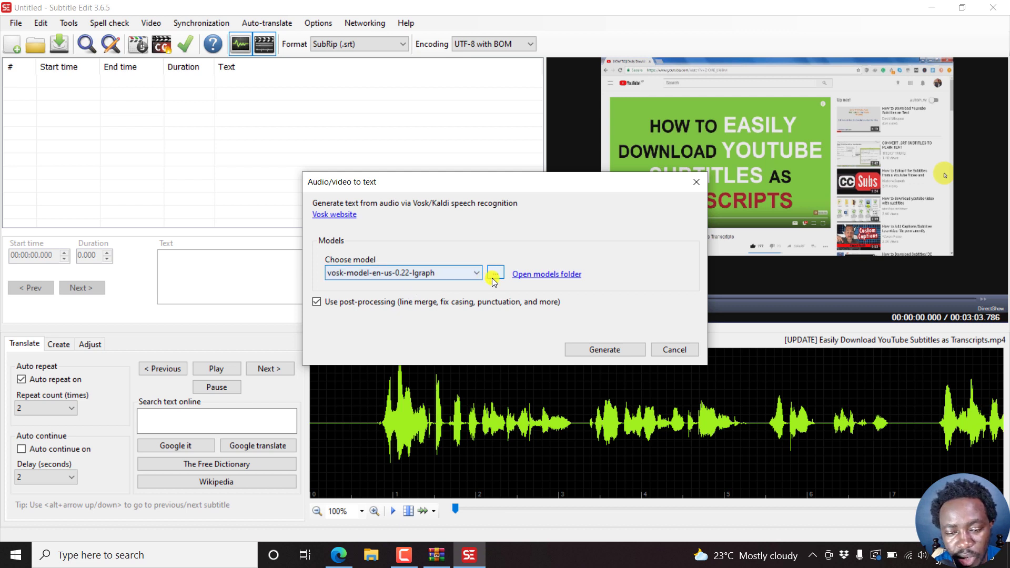
{"action": "left_click", "coordinate": [546, 274]}
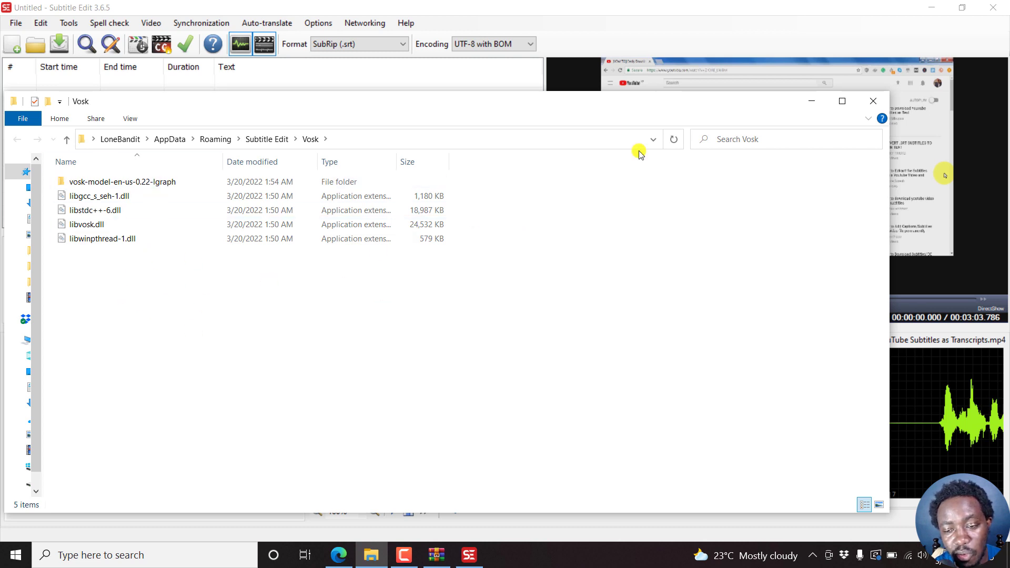
{"action": "left_click", "coordinate": [872, 101]}
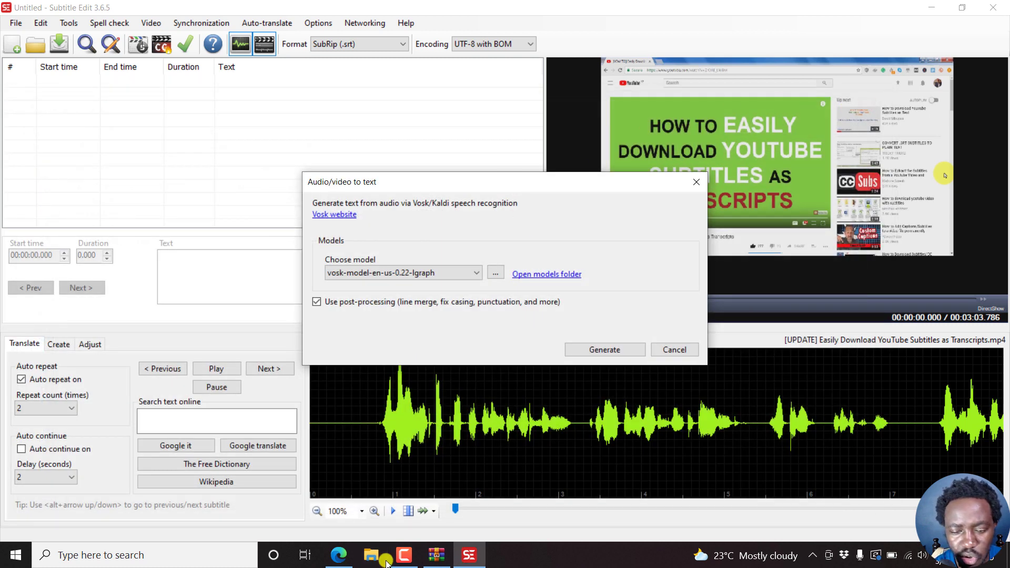
{"action": "left_click", "coordinate": [339, 555]}
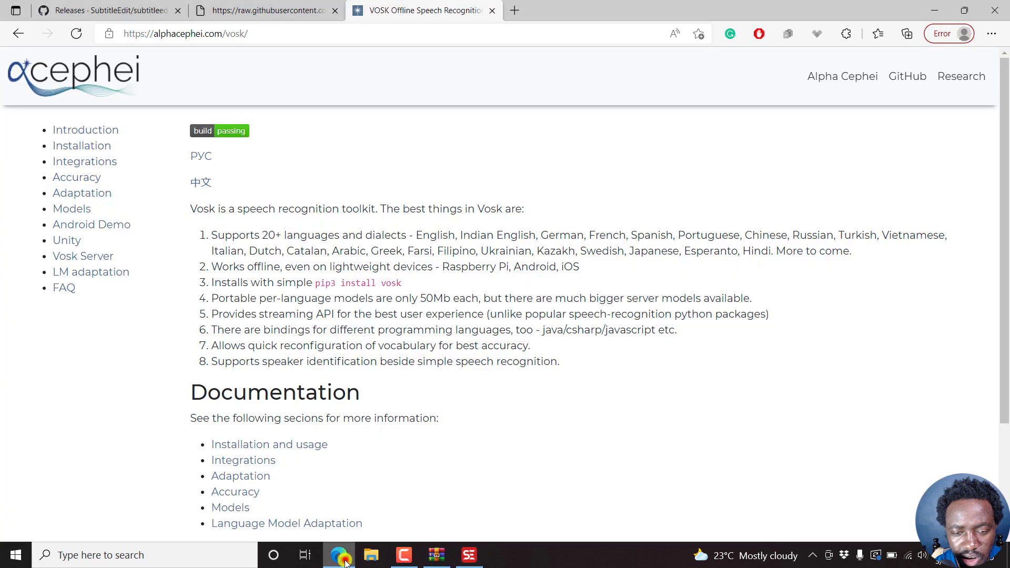
Go back to the Models list, highlight the 1.8G full English model size, then minimise Edge
{"action": "left_click", "coordinate": [19, 34]}
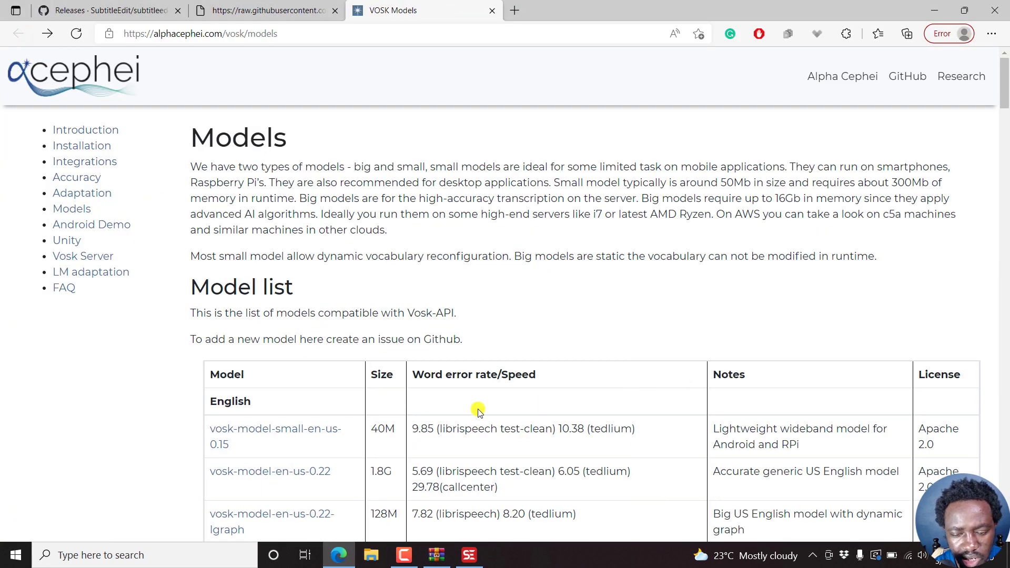
{"action": "left_click_drag", "start_coordinate": [370, 473], "coordinate": [398, 473]}
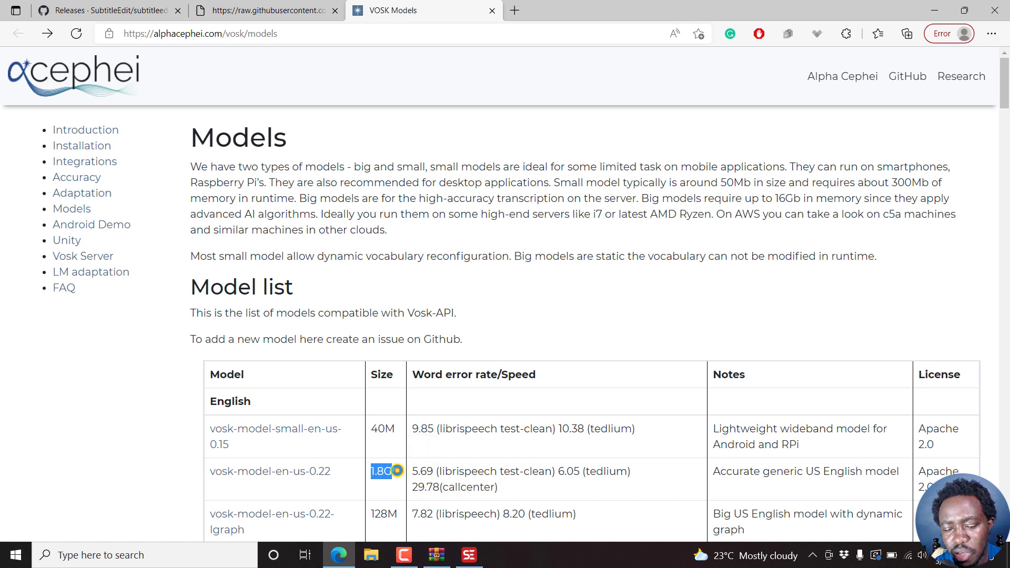
{"action": "left_click", "coordinate": [377, 493]}
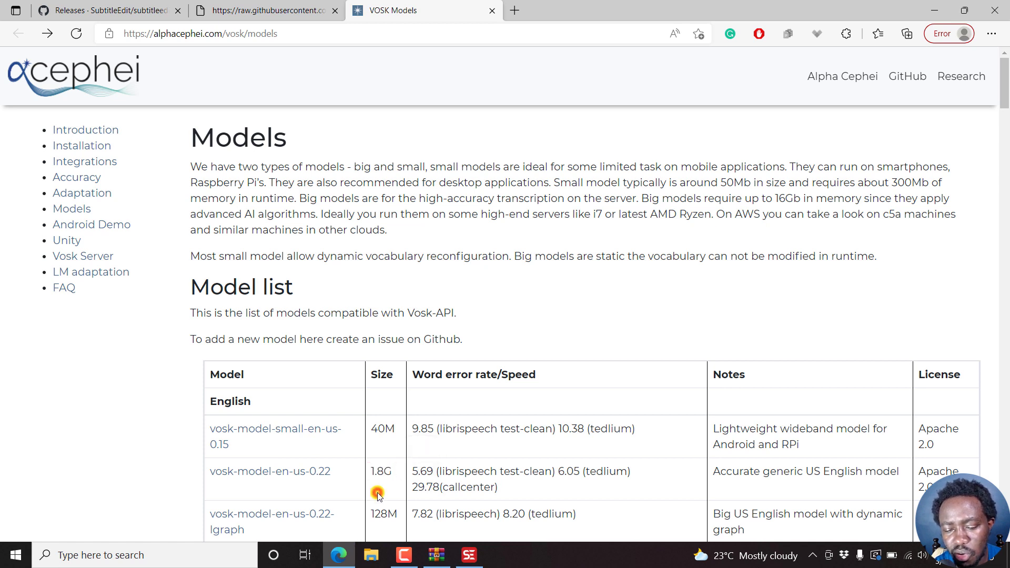
{"action": "left_click", "coordinate": [934, 11]}
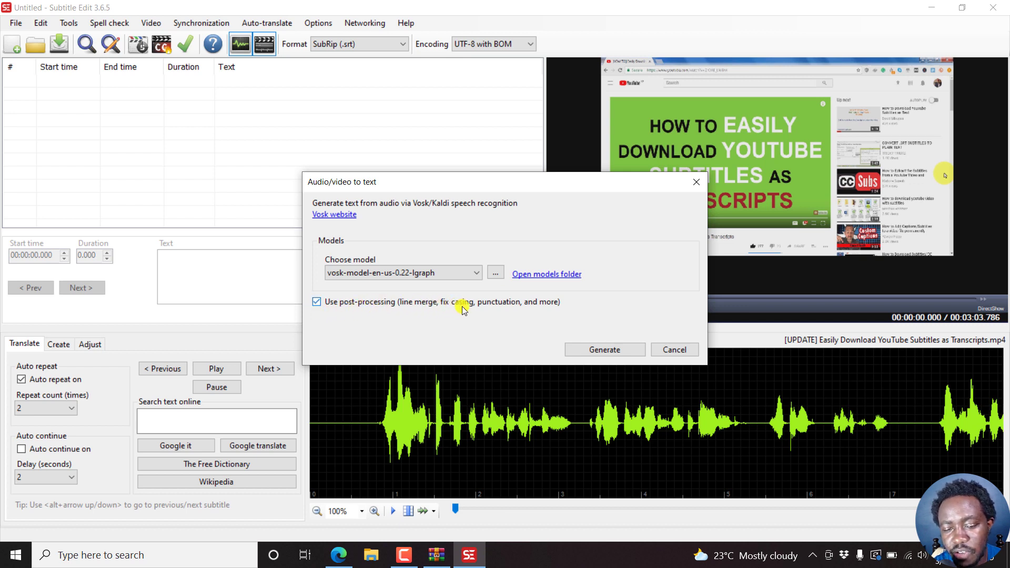
Generate subtitles with vosk-model-en-us-0.22-lgraph and wait for the timed lines to fill the list
{"action": "left_click", "coordinate": [617, 354]}
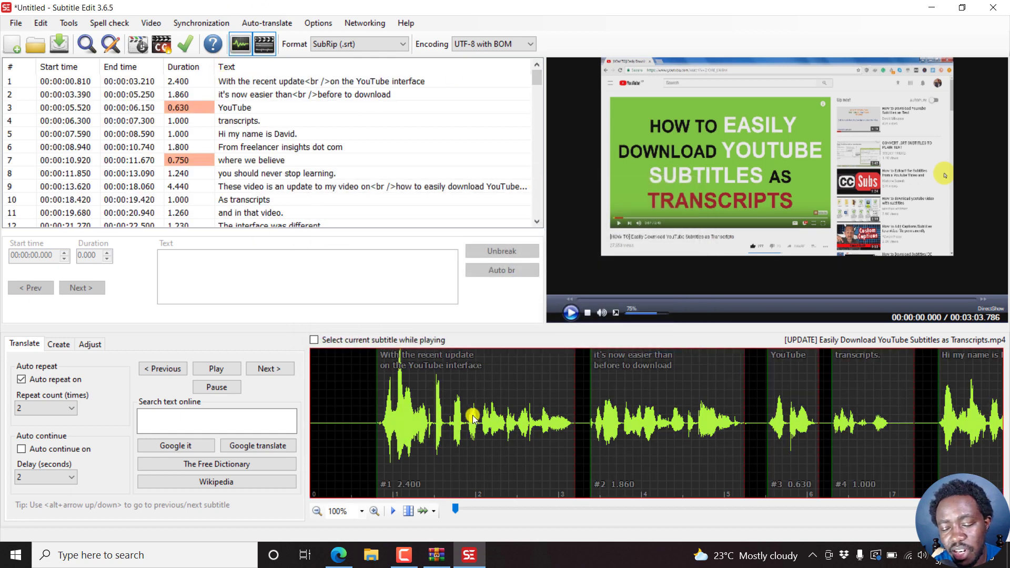
Play the video from near the start to preview the subtitles, then stop and select line 1
{"action": "left_click", "coordinate": [353, 393]}
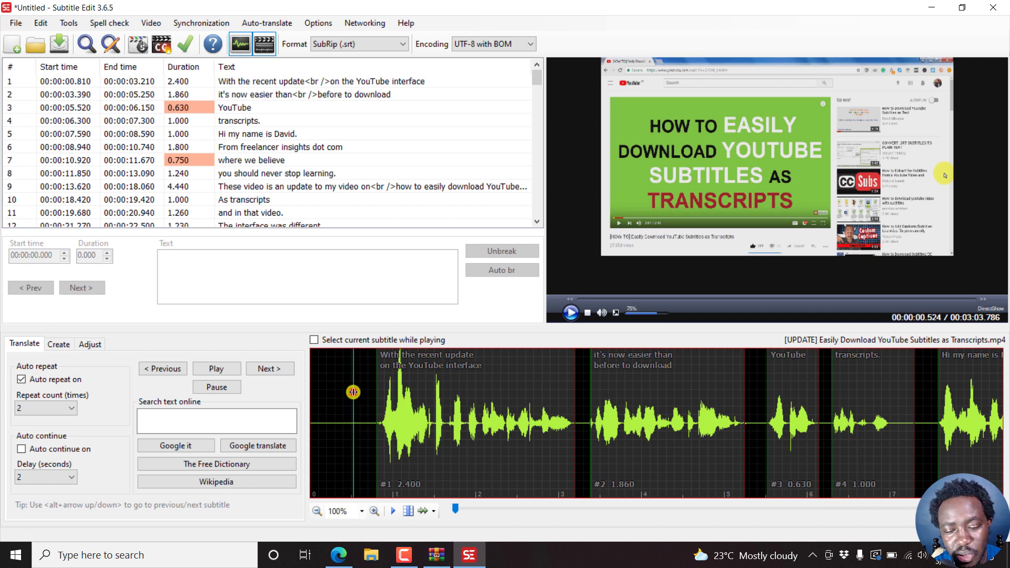
{"action": "left_click", "coordinate": [571, 313]}
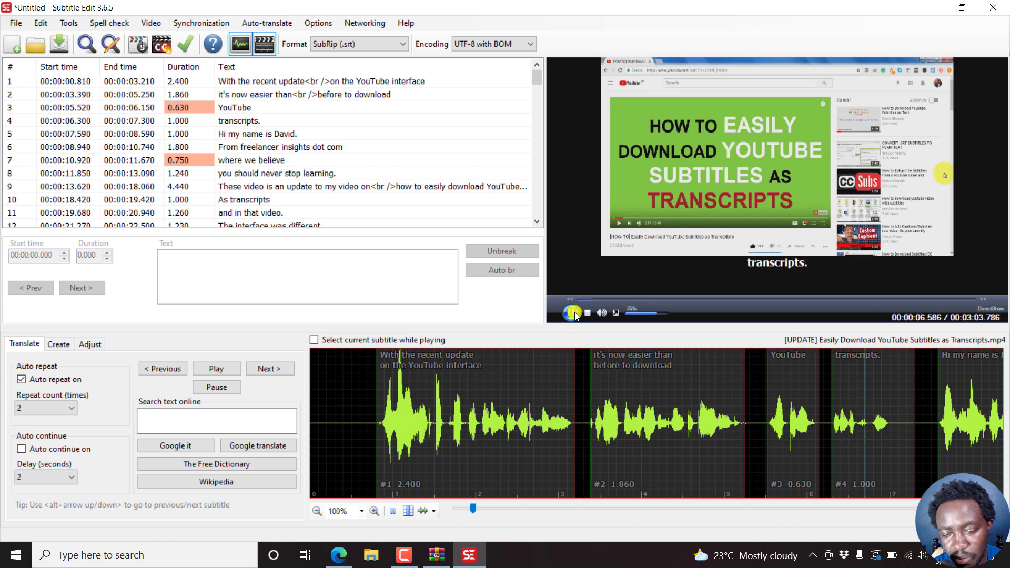
{"action": "left_click", "coordinate": [589, 313]}
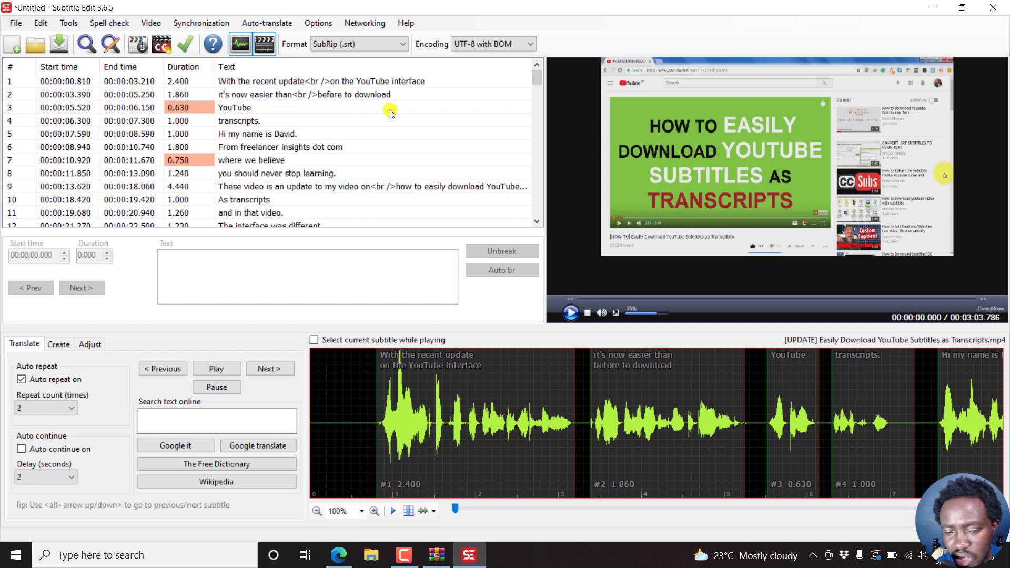
{"action": "left_click", "coordinate": [314, 82]}
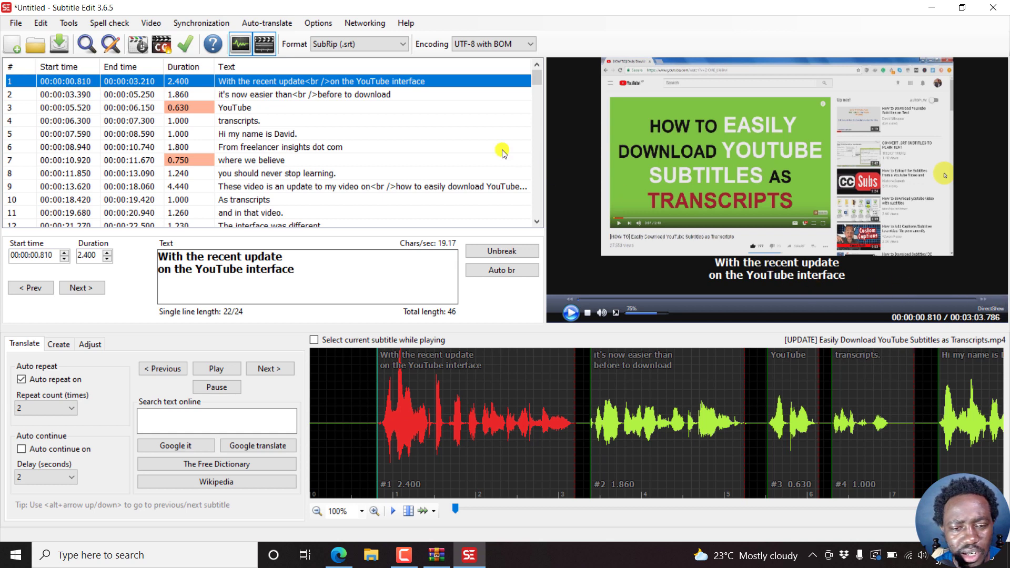
In Settings > Video player, download the mpv library and save mpv as the video engine
{"action": "left_click", "coordinate": [305, 23]}
{"action": "left_click", "coordinate": [343, 44]}
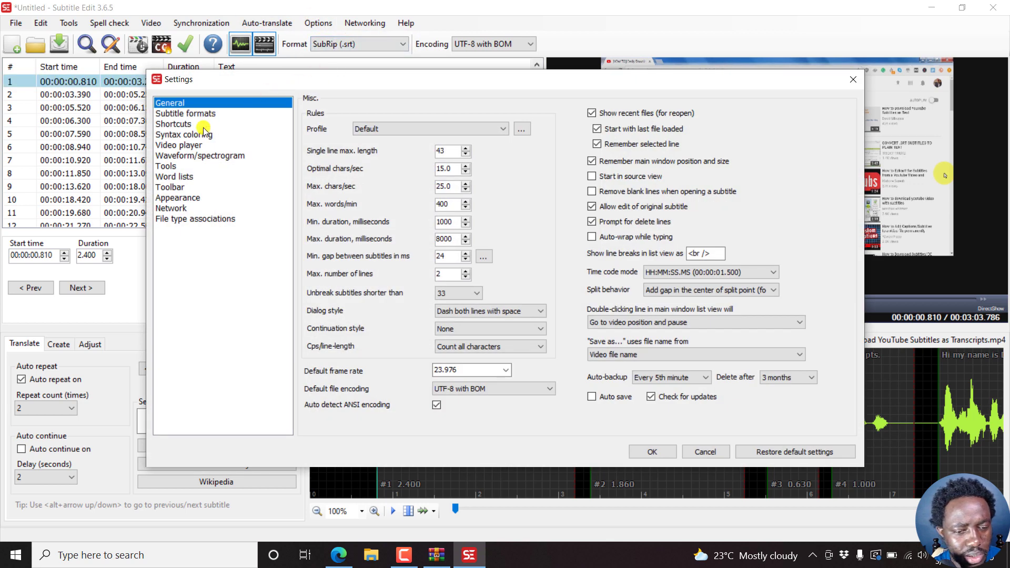
{"action": "left_click", "coordinate": [179, 145]}
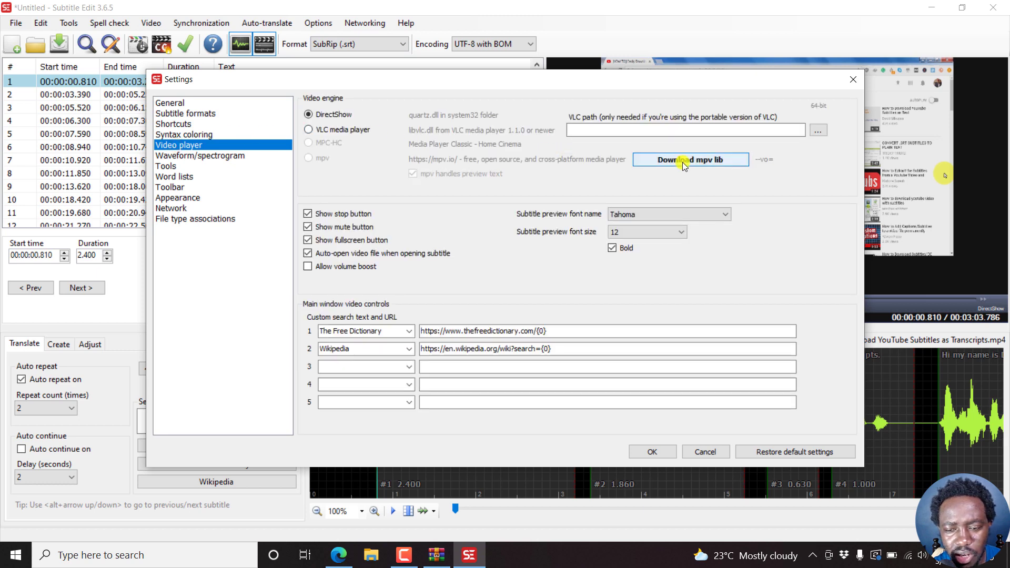
{"action": "left_click", "coordinate": [704, 163]}
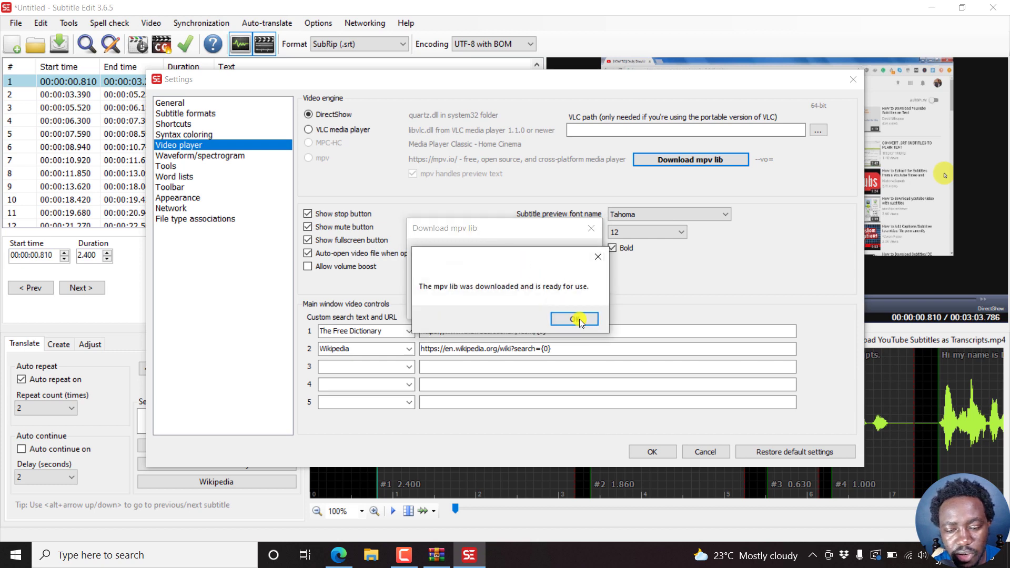
{"action": "left_click", "coordinate": [574, 321]}
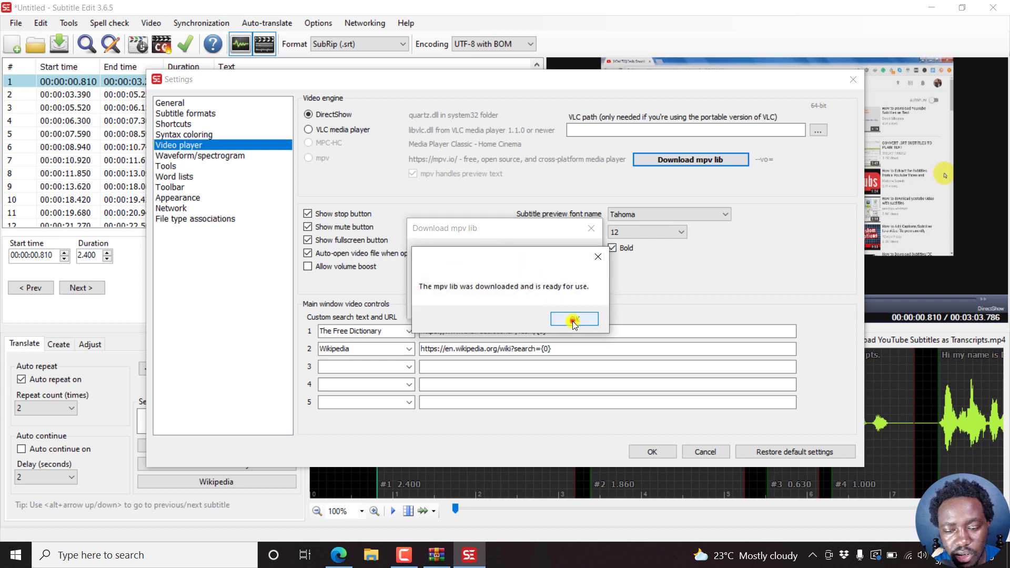
{"action": "left_click", "coordinate": [652, 452]}
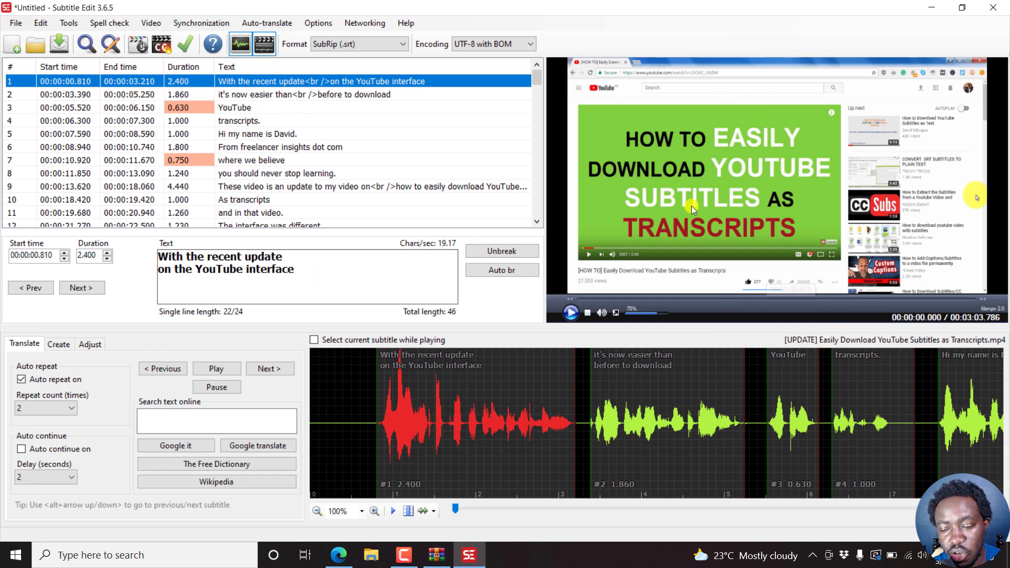
Select the first subtitle, then set the subtitle format to Advanced Sub Station Alpha (.ass)
{"action": "left_click", "coordinate": [262, 80]}
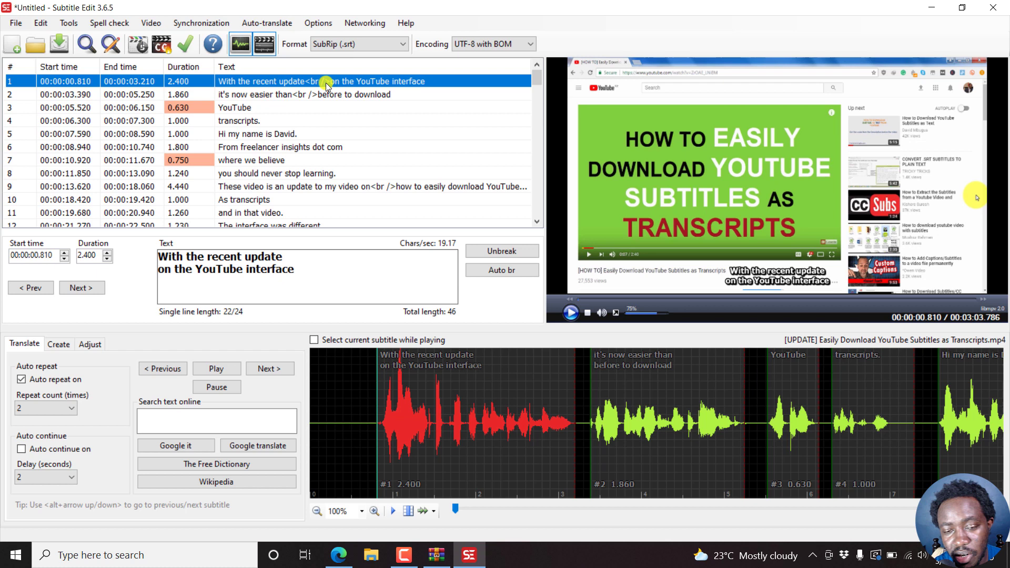
{"action": "left_click", "coordinate": [370, 45]}
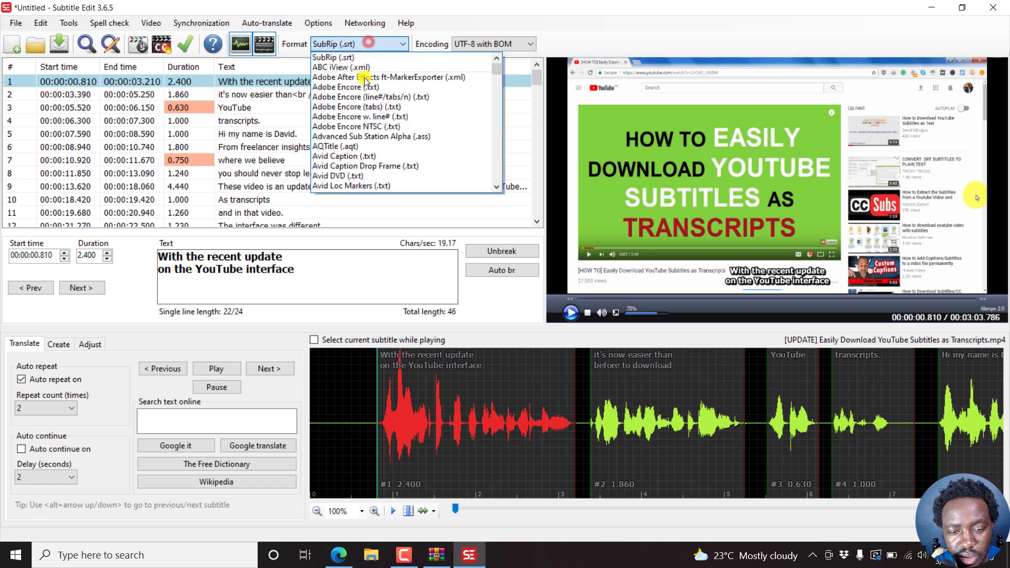
{"action": "left_click", "coordinate": [357, 138]}
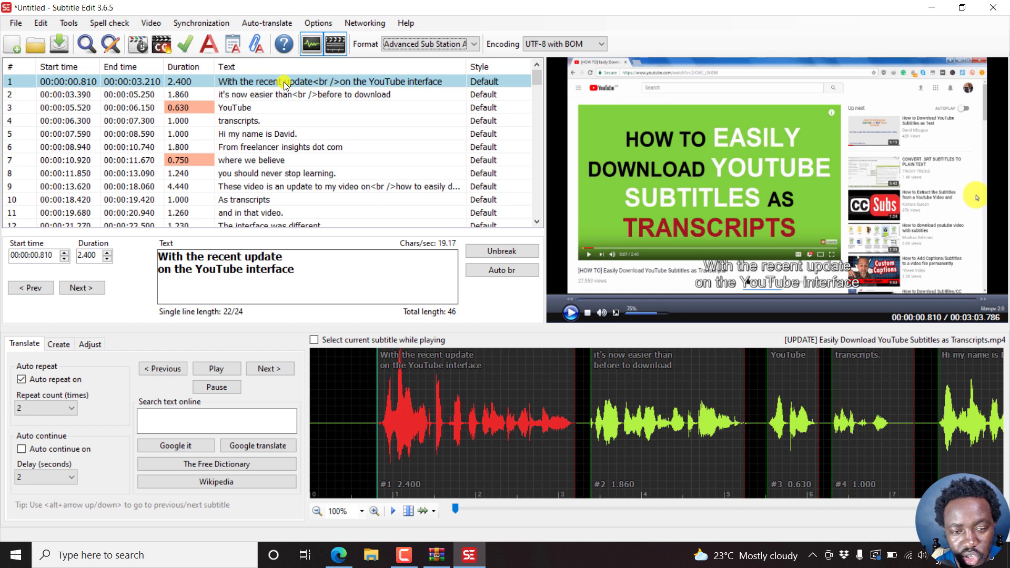
Open ASSA tools > Generate background box for subtitle row 1
{"action": "right_click", "coordinate": [284, 85]}
{"action": "mouse_move", "coordinate": [318, 107]}
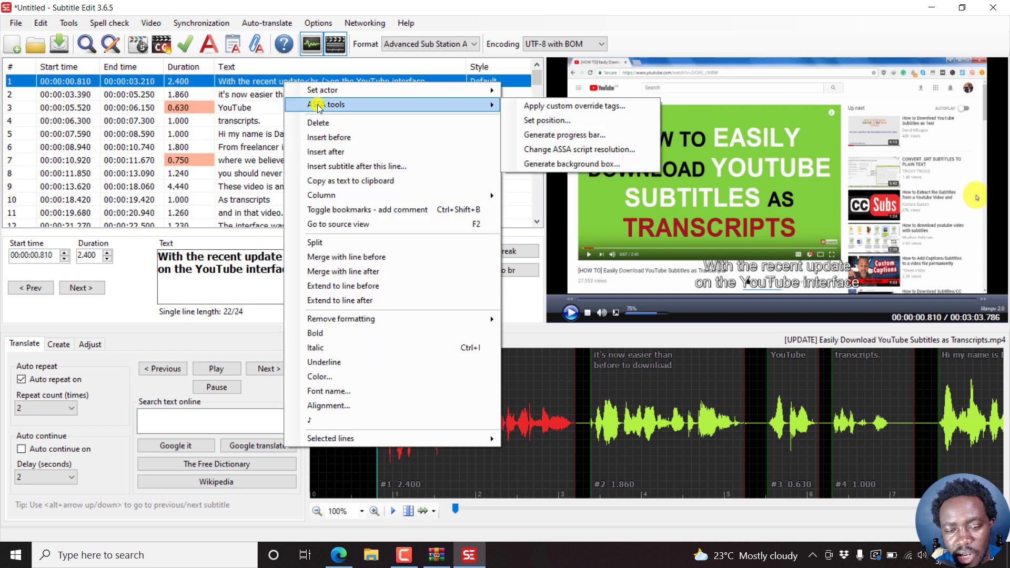
{"action": "left_click", "coordinate": [566, 164]}
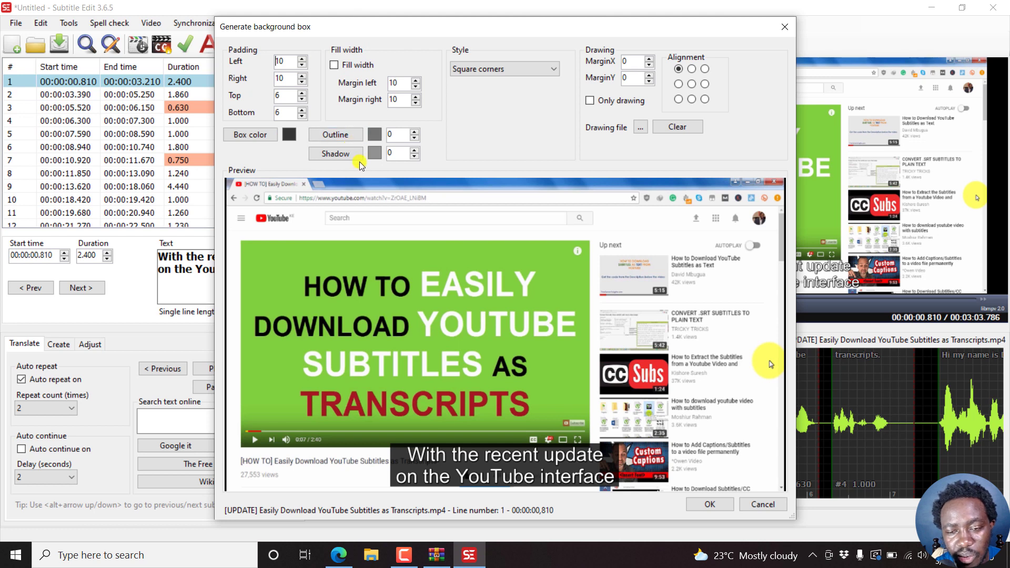
Switch the box style to Rounded corners with a radius of 30
{"action": "left_click", "coordinate": [518, 71]}
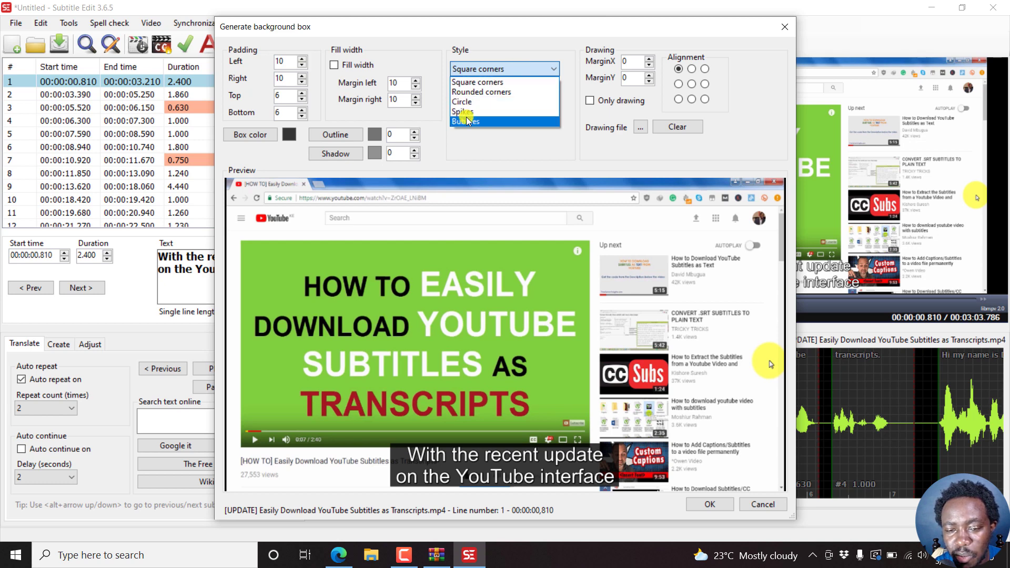
{"action": "left_click", "coordinate": [597, 53]}
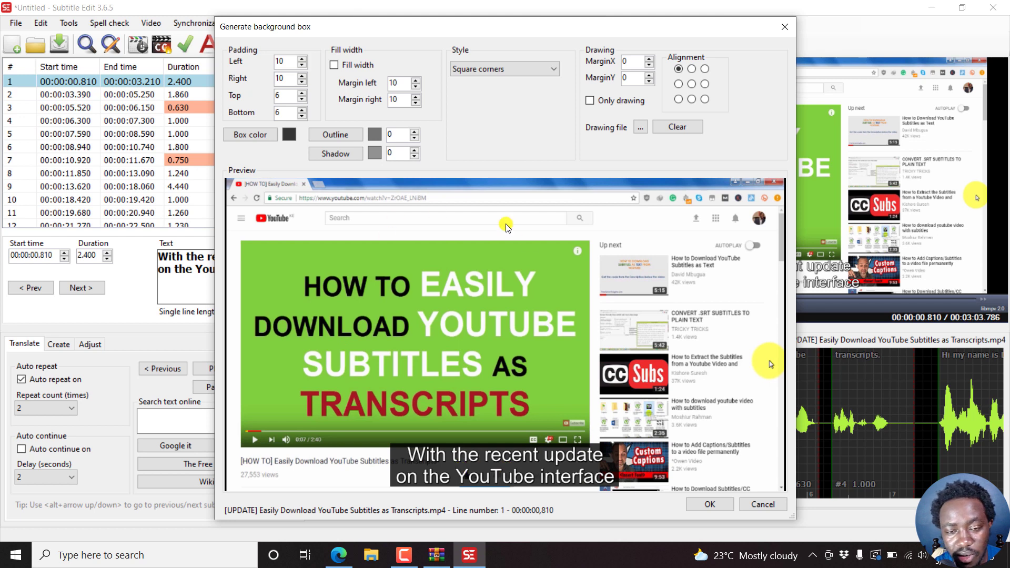
{"action": "left_click", "coordinate": [511, 68]}
{"action": "left_click", "coordinate": [495, 92]}
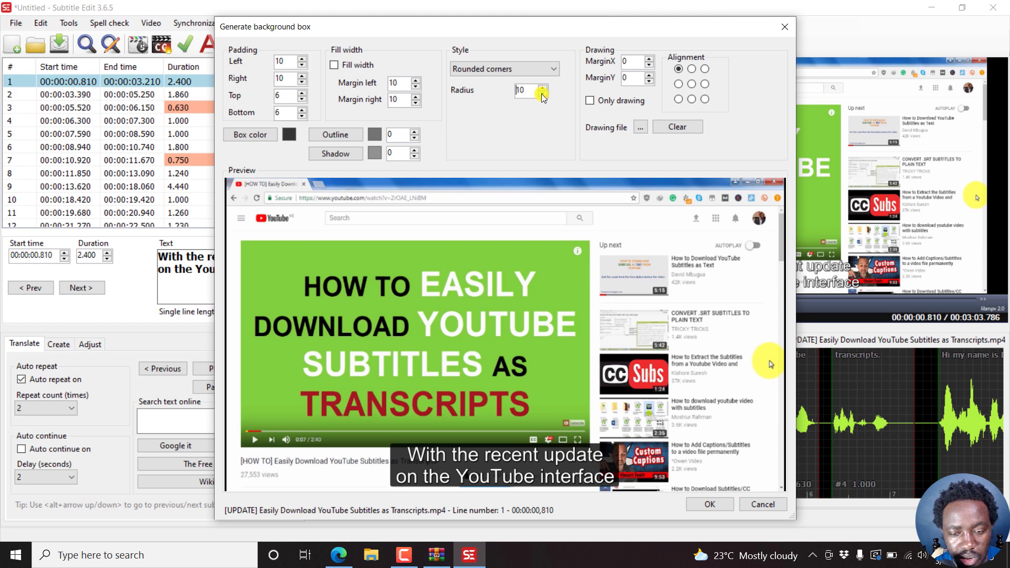
{"action": "left_click_drag", "start_coordinate": [531, 90], "coordinate": [498, 93]}
{"action": "type", "text": "30"}
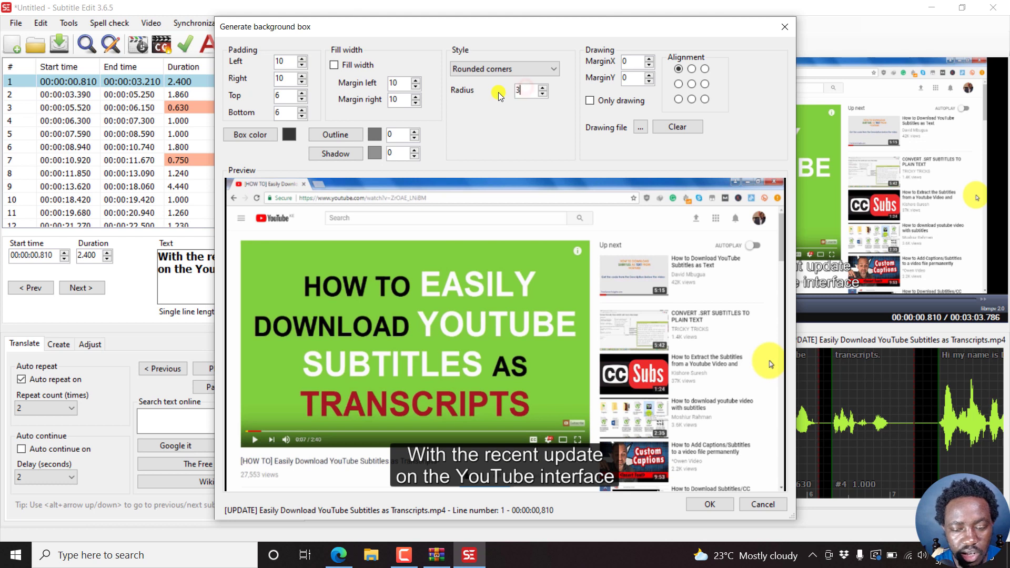
Preview the Circle and Spikes styles, and try a red box colour
{"action": "left_click", "coordinate": [538, 65]}
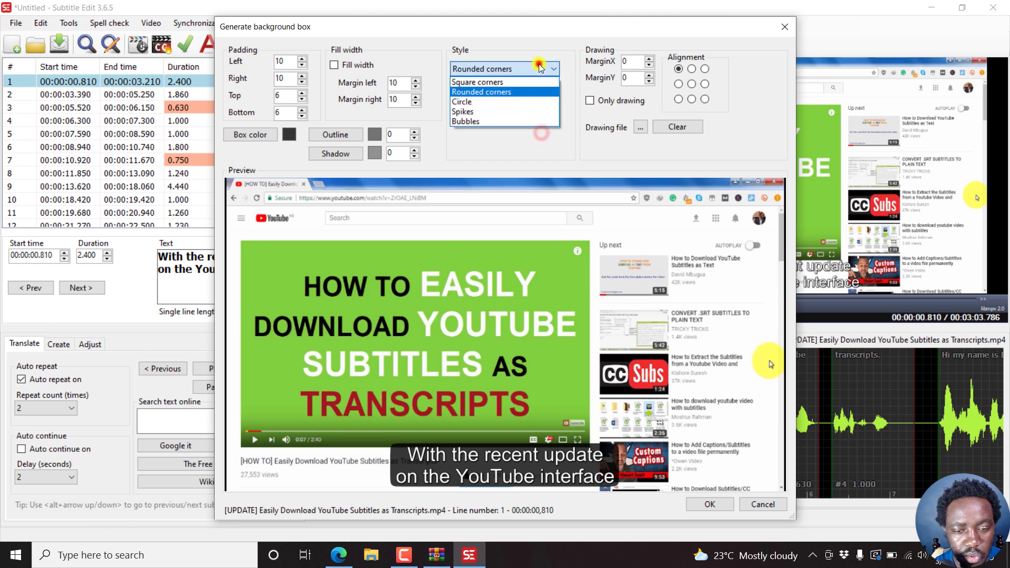
{"action": "left_click", "coordinate": [476, 102]}
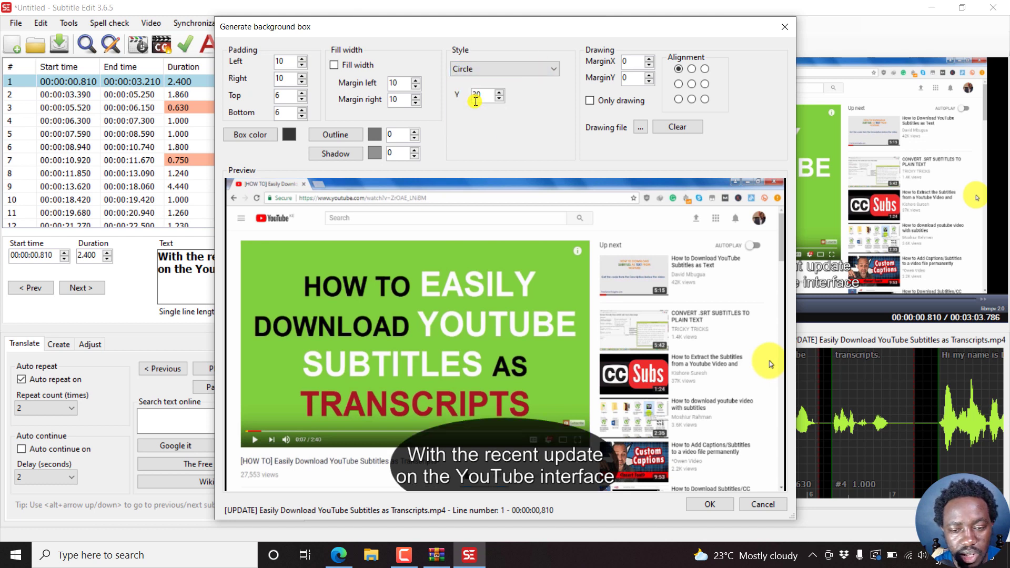
{"action": "left_click", "coordinate": [502, 68]}
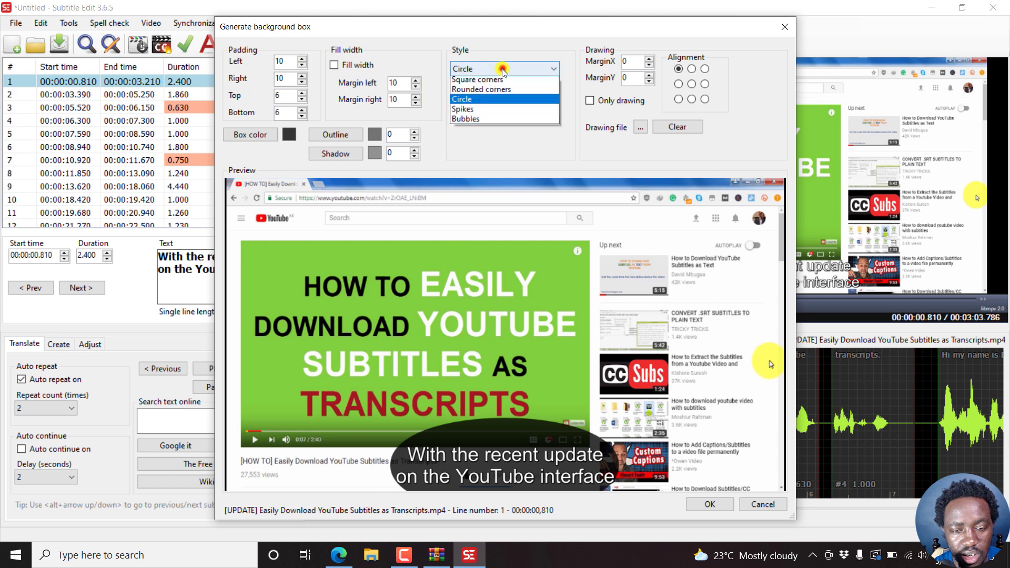
{"action": "left_click", "coordinate": [473, 111]}
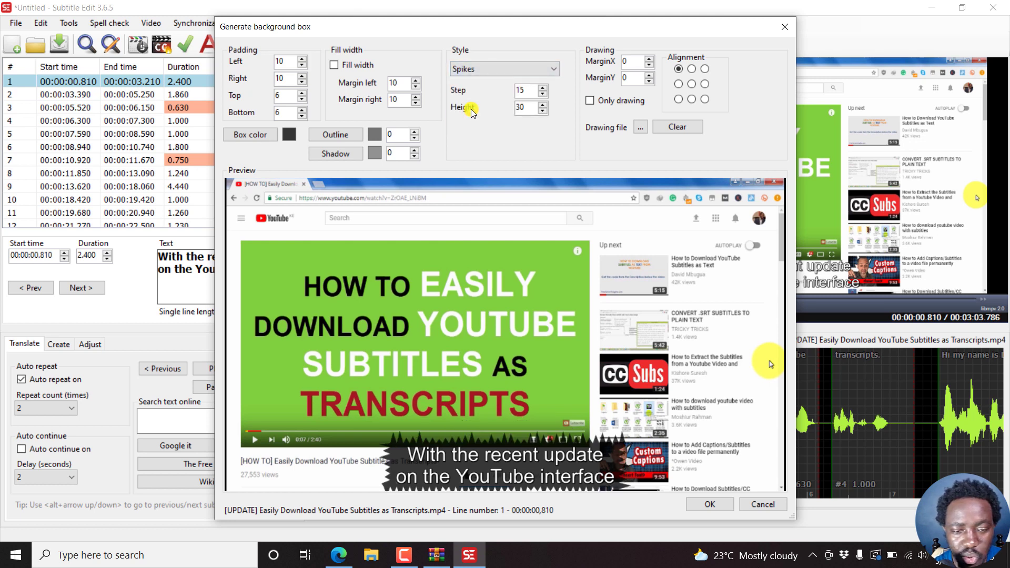
{"action": "left_click", "coordinate": [290, 135]}
{"action": "left_click", "coordinate": [498, 201]}
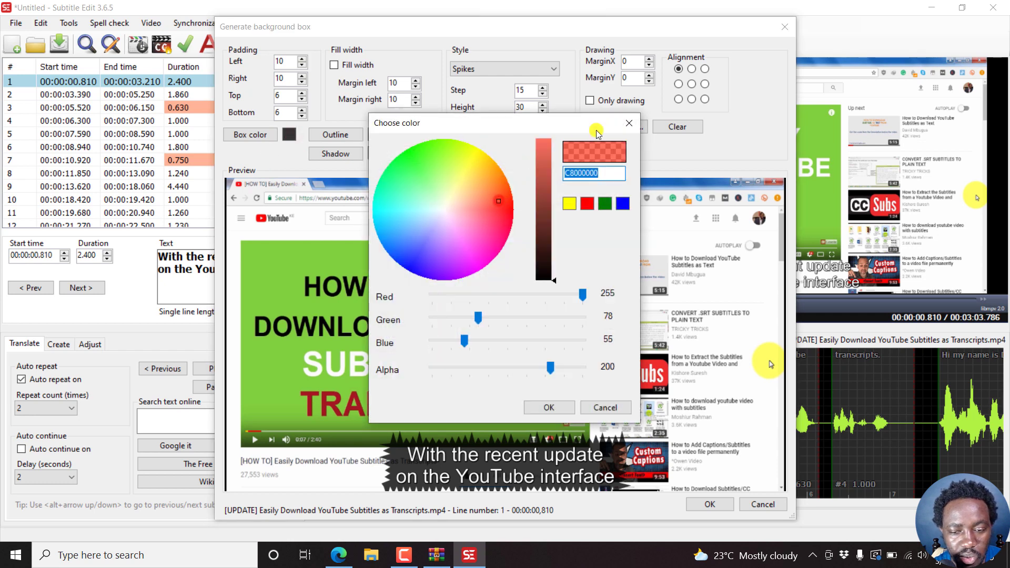
{"action": "left_click", "coordinate": [550, 408]}
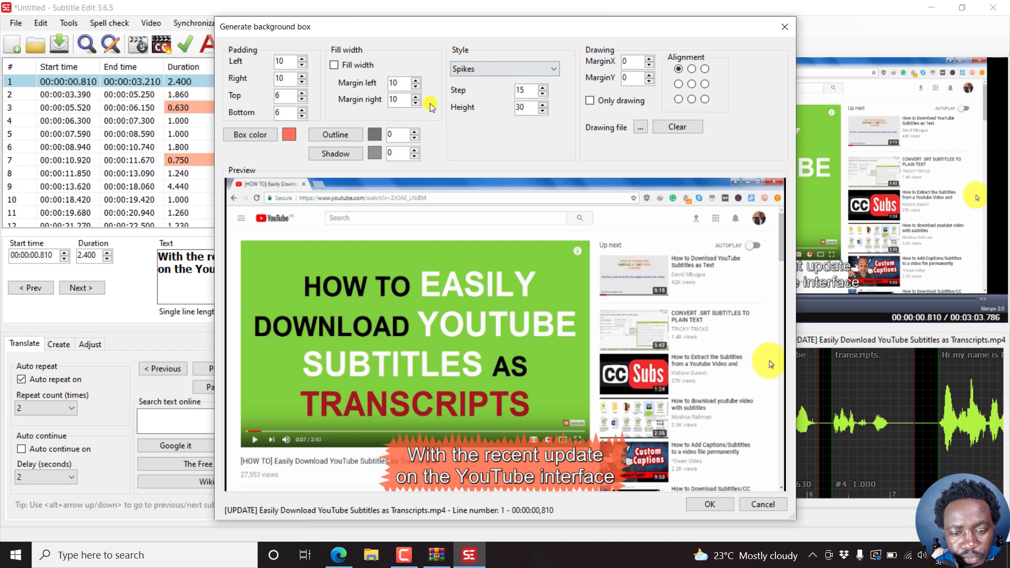
Choose the Bubbles style with a green box colour
{"action": "left_click", "coordinate": [496, 67]}
{"action": "left_click", "coordinate": [465, 121]}
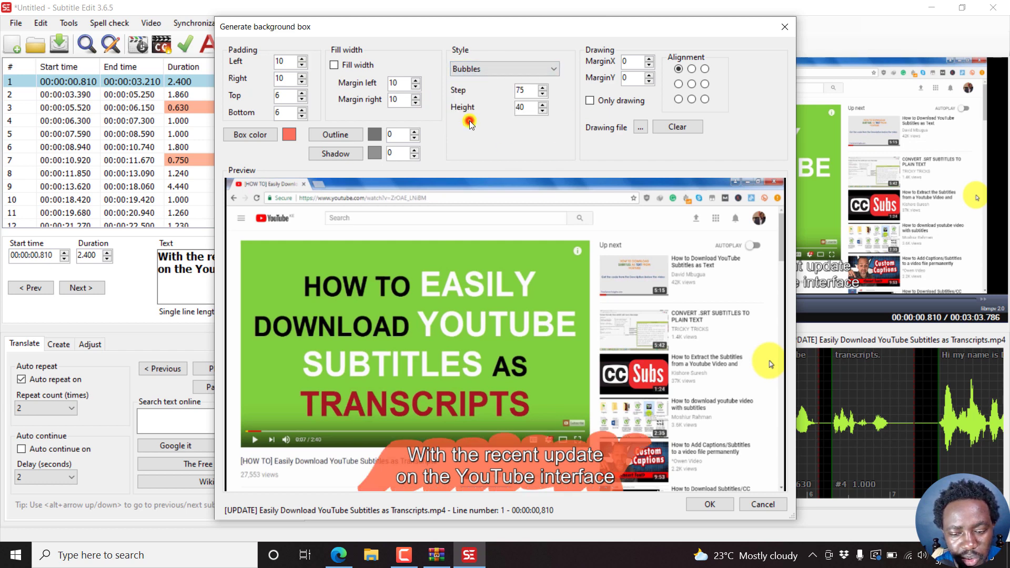
{"action": "left_click", "coordinate": [288, 134]}
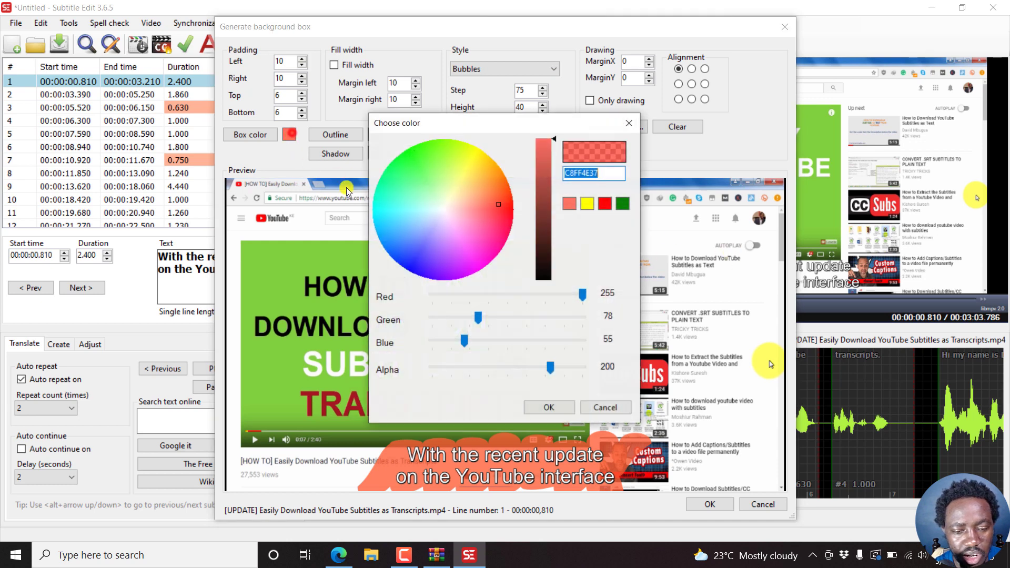
{"action": "left_click", "coordinate": [412, 165]}
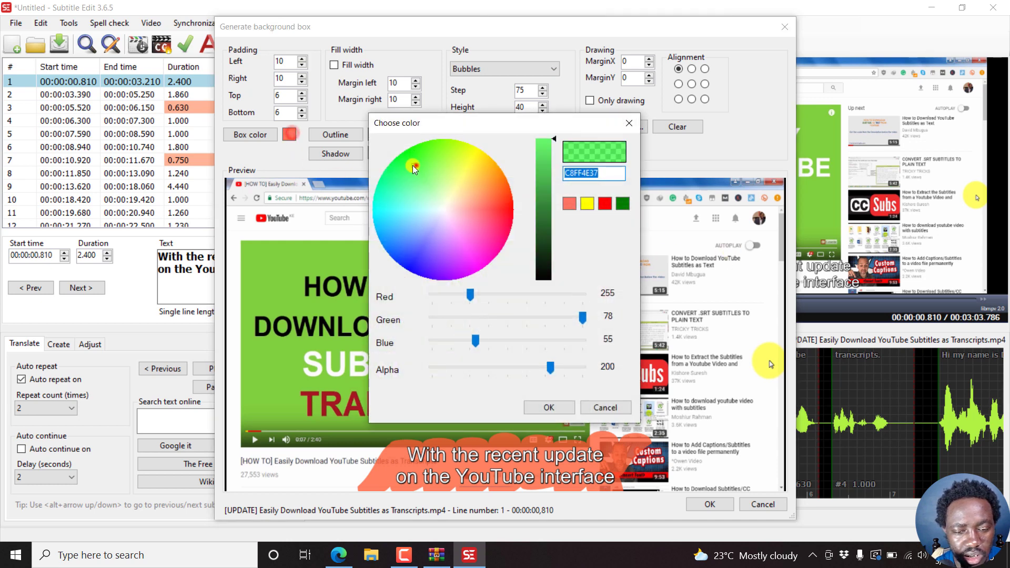
{"action": "left_click", "coordinate": [549, 407]}
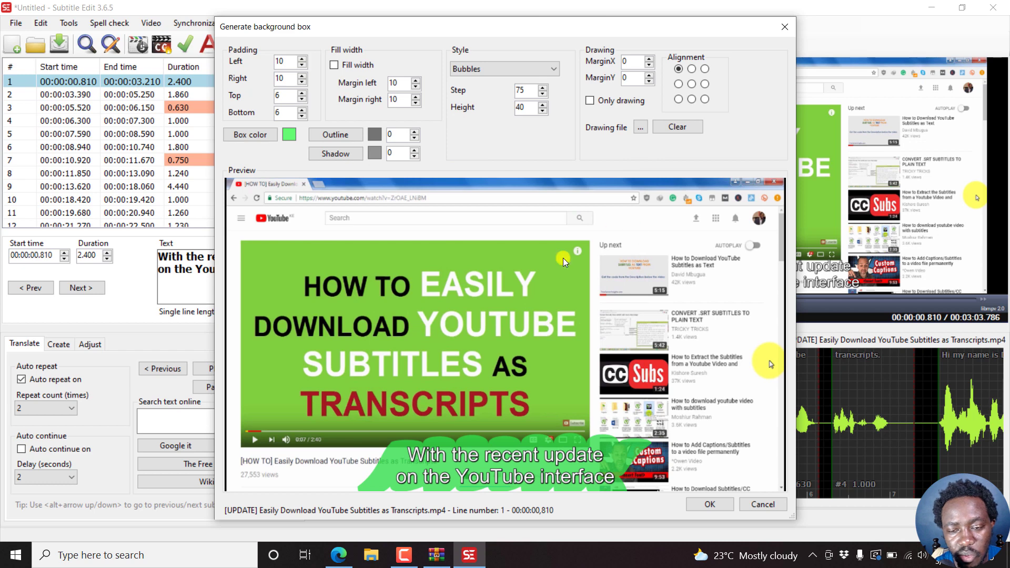
Create the SE-box-bg line, browse lines 1–3, and move playback to about 1.2 seconds
{"action": "left_click", "coordinate": [710, 505]}
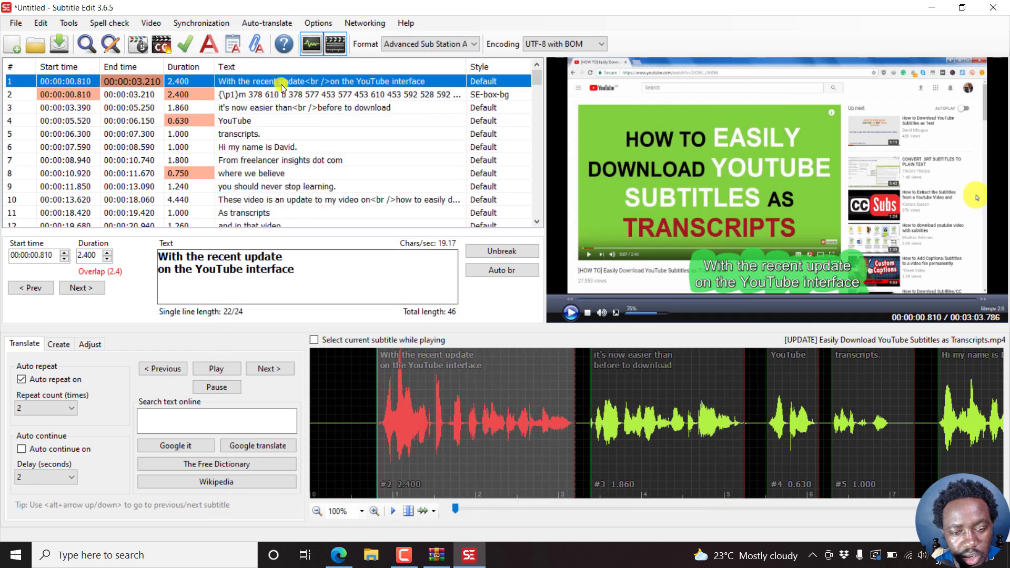
{"action": "left_click", "coordinate": [267, 95]}
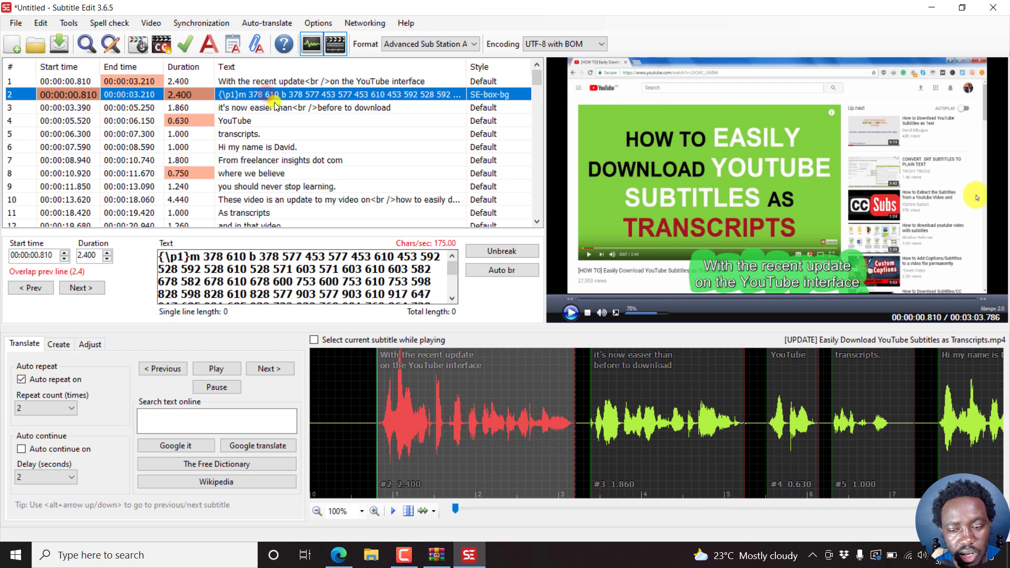
{"action": "left_click", "coordinate": [269, 107]}
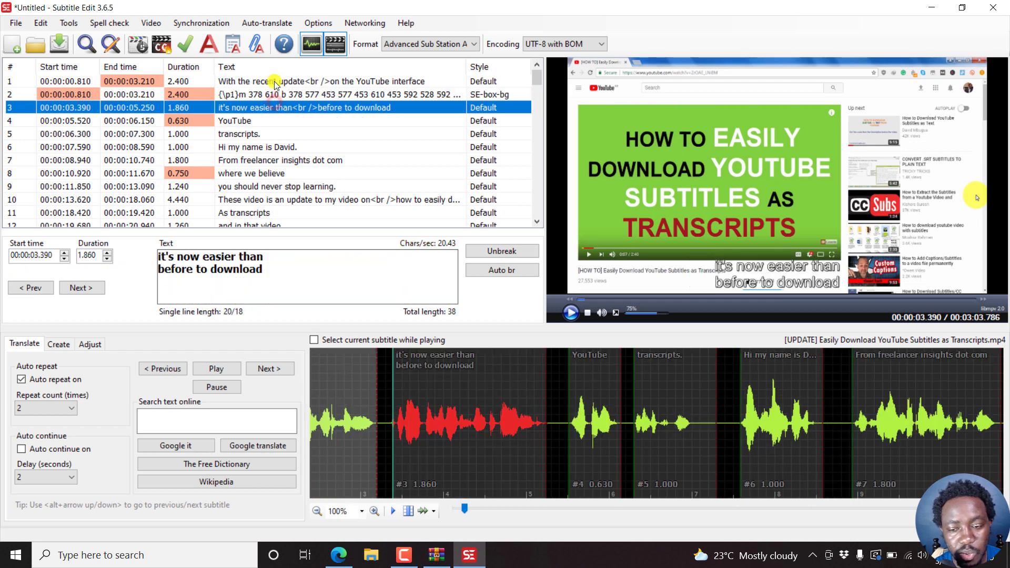
{"action": "left_click", "coordinate": [274, 82]}
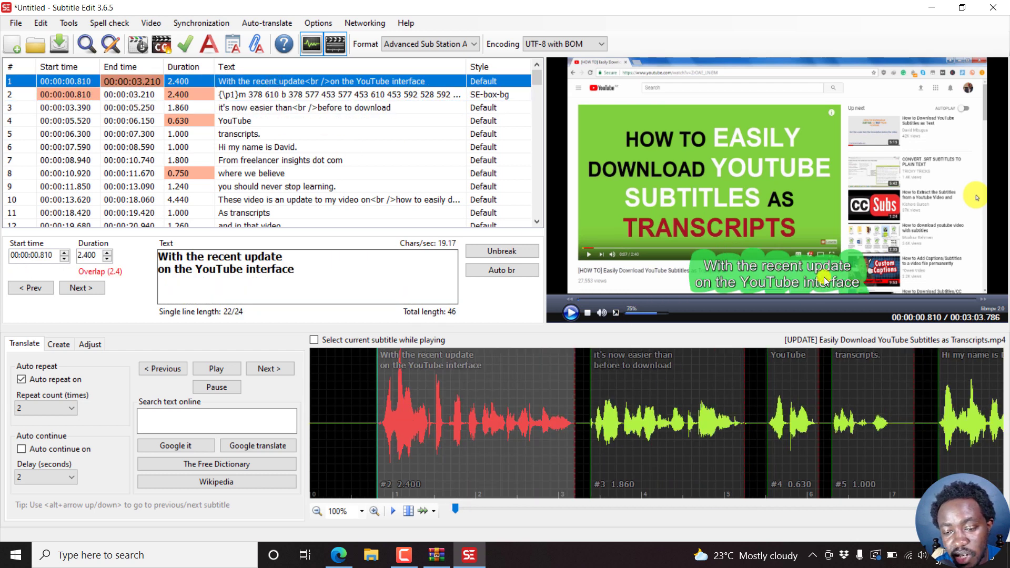
{"action": "left_click", "coordinate": [409, 390]}
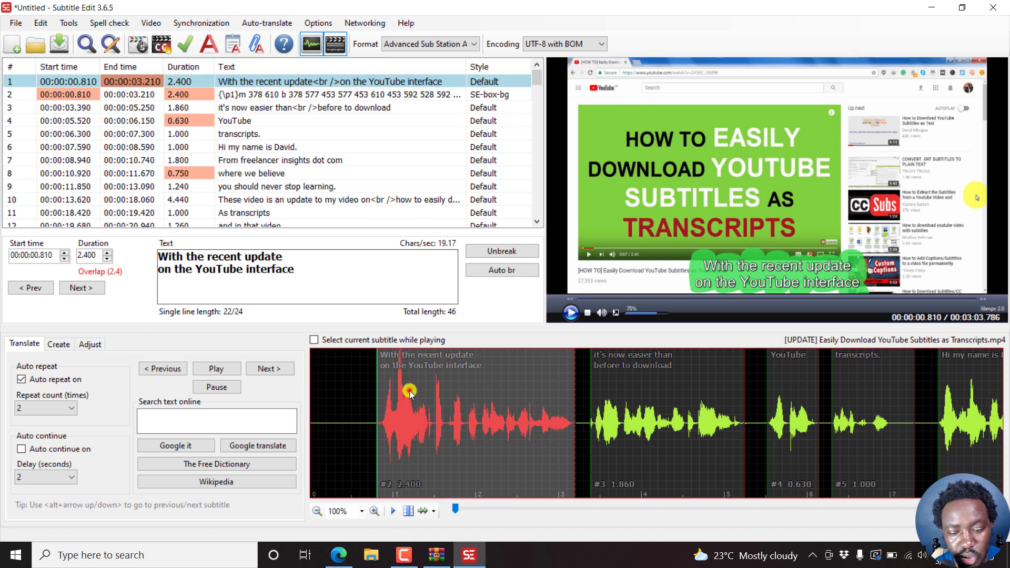
Select the SE-box-bg line in row 2 and delete all its box drawing code
{"action": "left_click", "coordinate": [357, 135]}
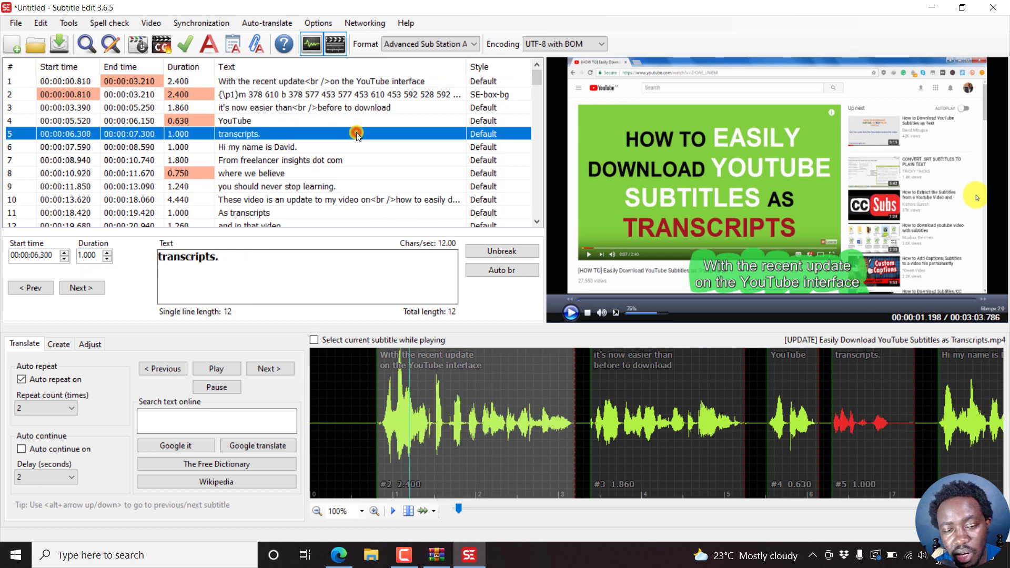
{"action": "key", "text": "ctrl+a"}
{"action": "left_click", "coordinate": [357, 134]}
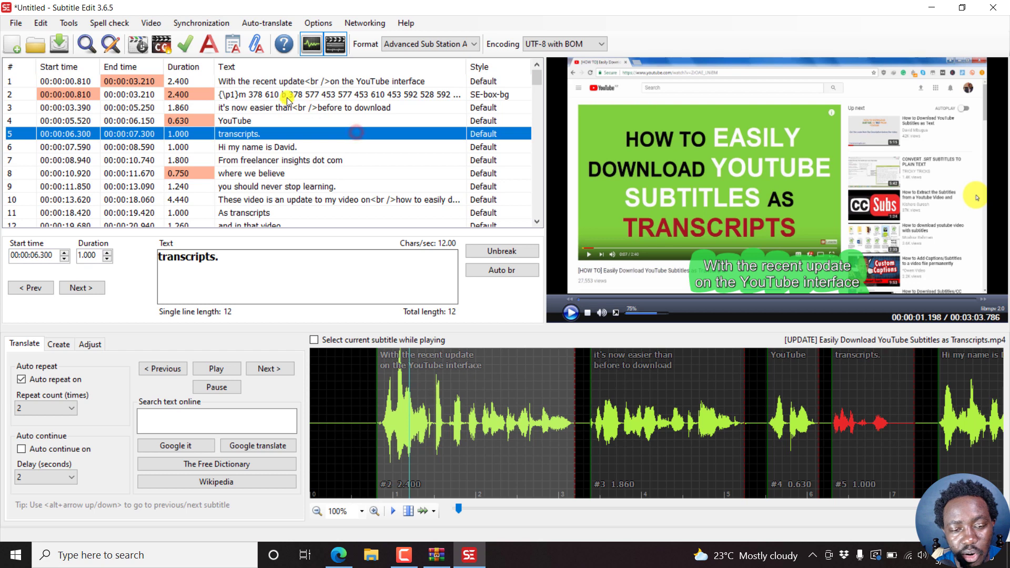
{"action": "key", "text": "ctrl+a"}
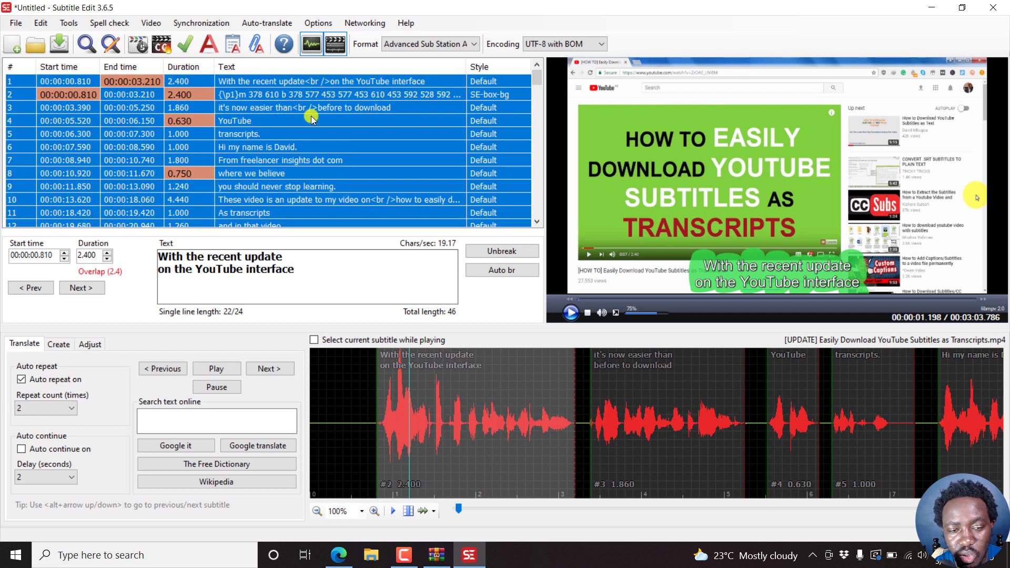
{"action": "left_click", "coordinate": [226, 99]}
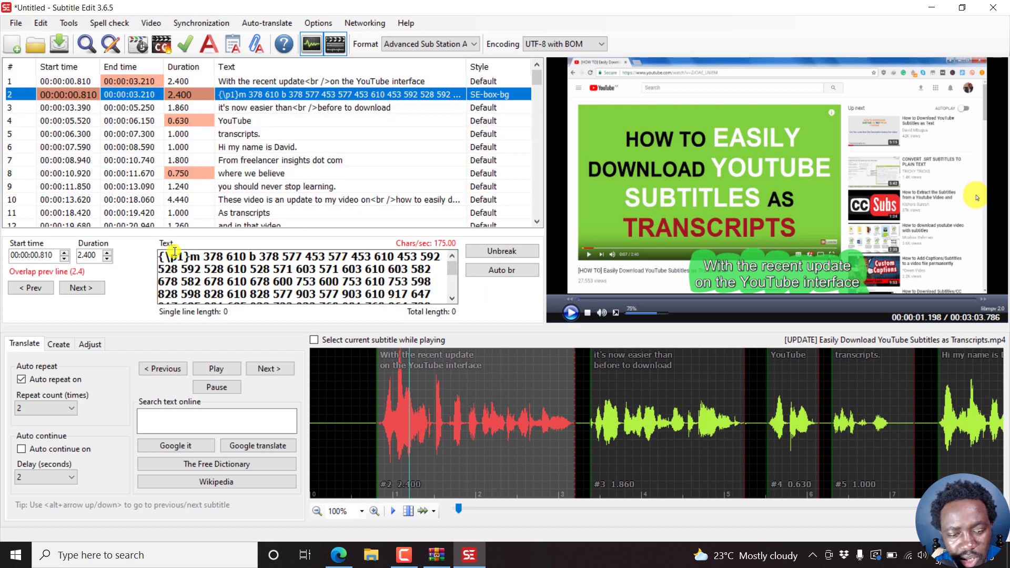
{"action": "mouse_move", "coordinate": [161, 256]}
{"action": "left_mouse_down"}
{"action": "mouse_move", "coordinate": [267, 258]}
{"action": "mouse_move", "coordinate": [475, 338]}
{"action": "left_mouse_up"}
{"action": "key", "text": "Delete"}
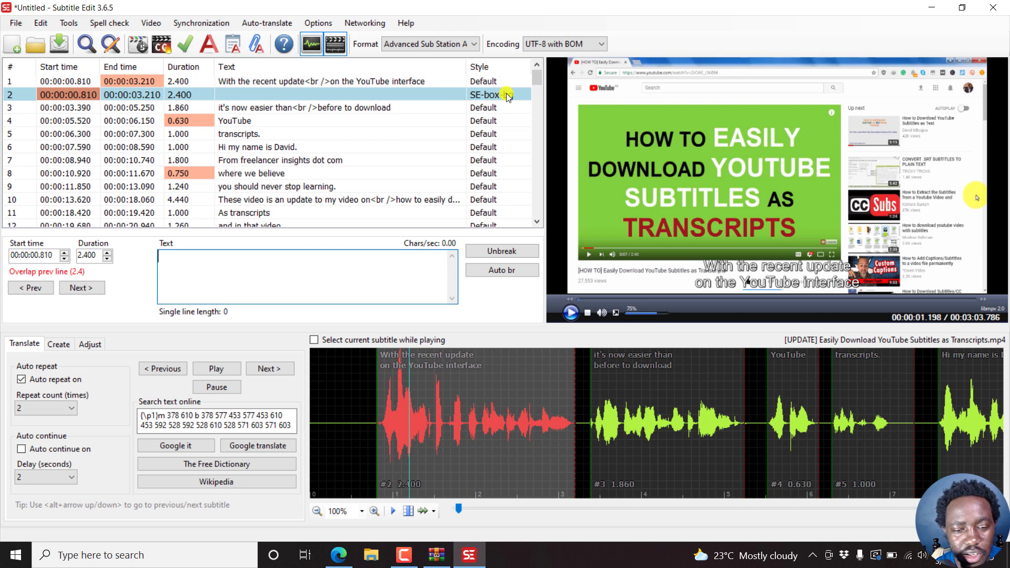
Delete the now-empty SE-box-bg line and confirm the removal
{"action": "left_click", "coordinate": [227, 98]}
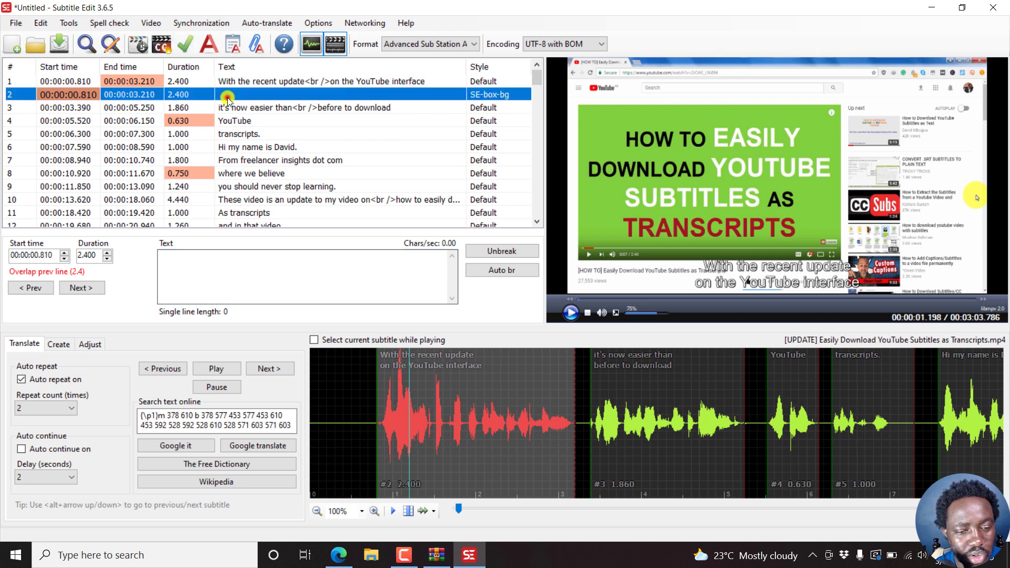
{"action": "key", "text": "Delete"}
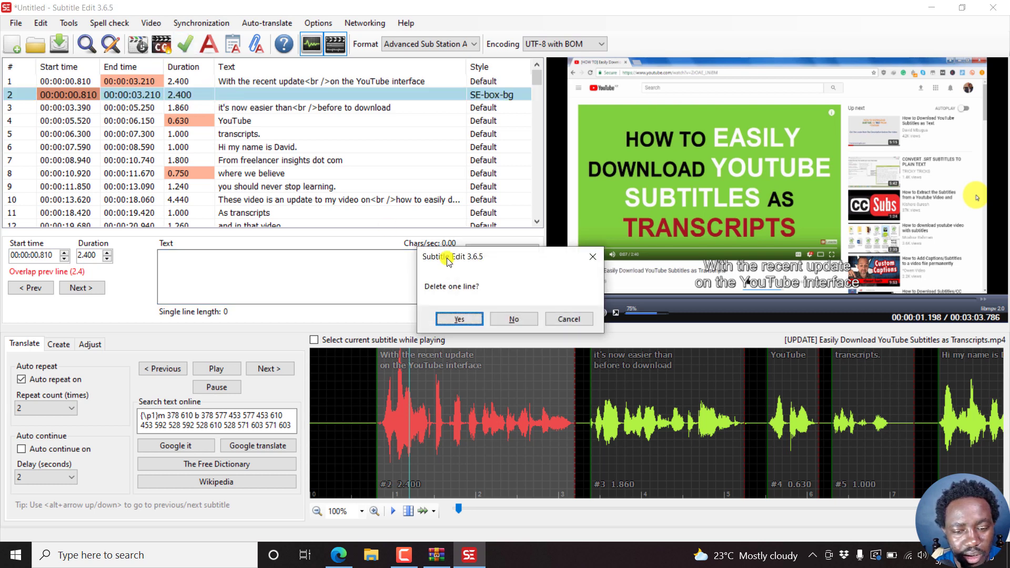
{"action": "left_click", "coordinate": [460, 319]}
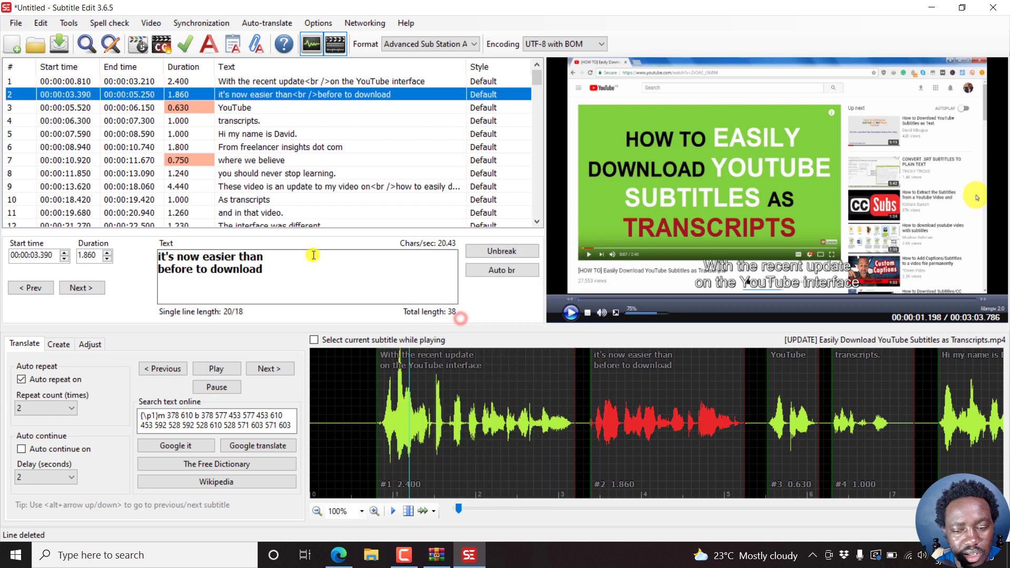
Select all subtitle lines and bring up their context menu
{"action": "left_click", "coordinate": [255, 82]}
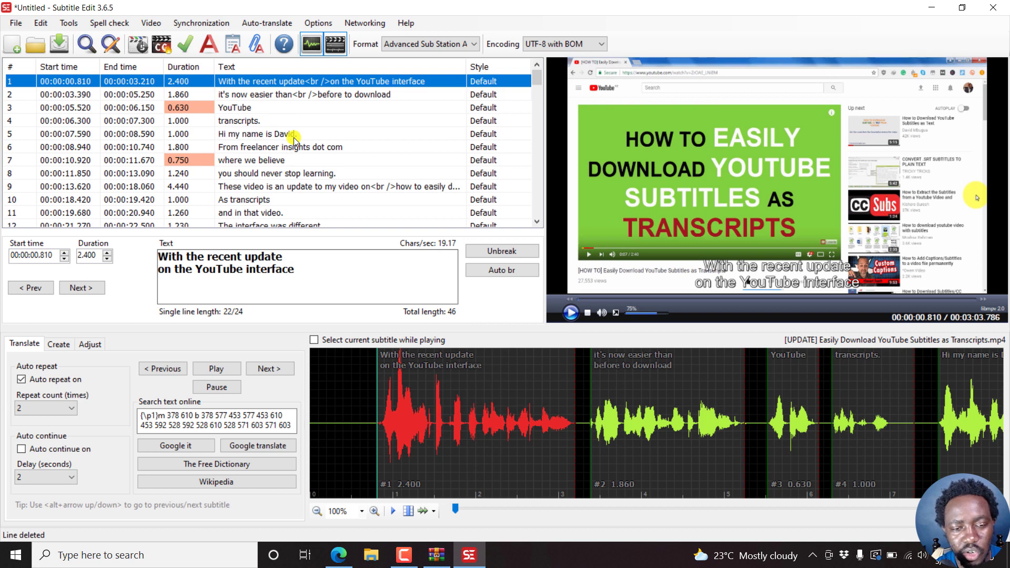
{"action": "key", "text": "ctrl+a"}
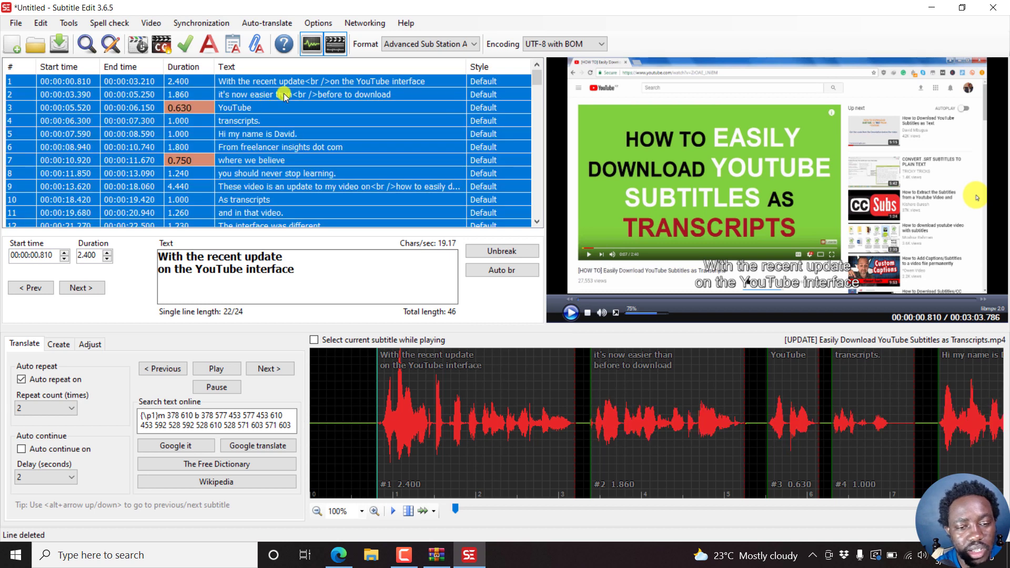
{"action": "right_click", "coordinate": [266, 84]}
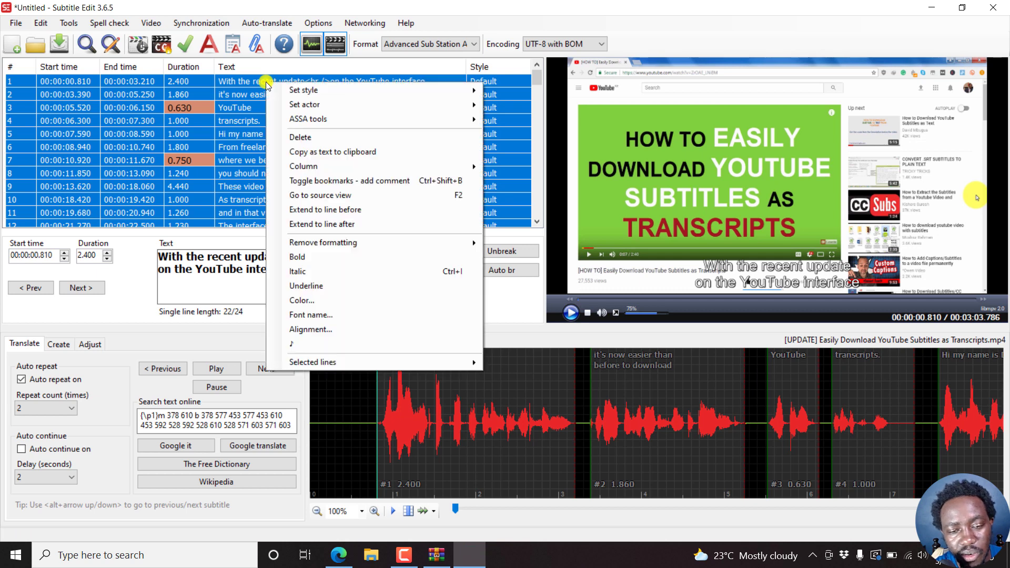
Generate near-black, rounded-corner (radius 30) background boxes for all selected lines
{"action": "mouse_move", "coordinate": [353, 121]}
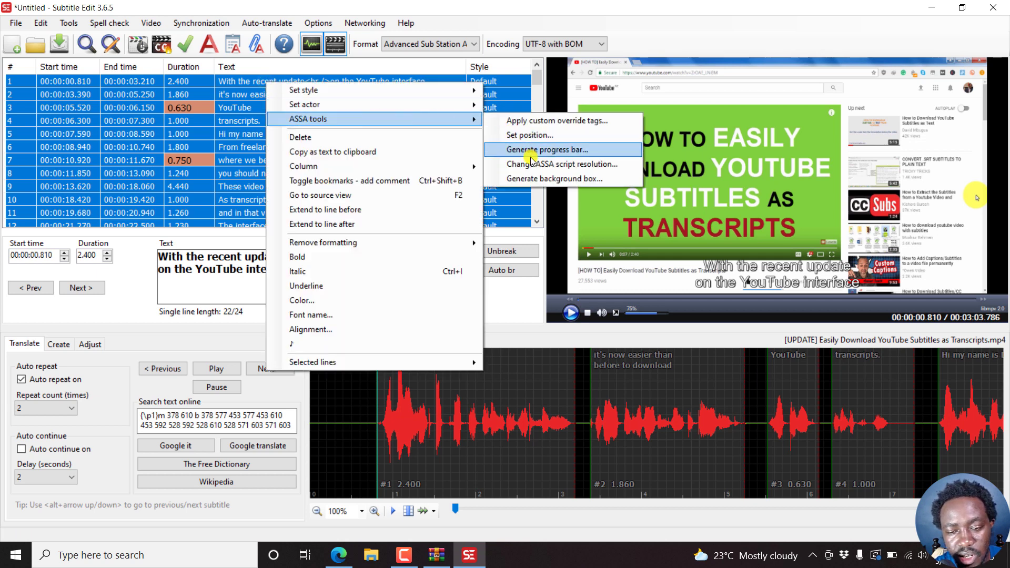
{"action": "left_click", "coordinate": [534, 178]}
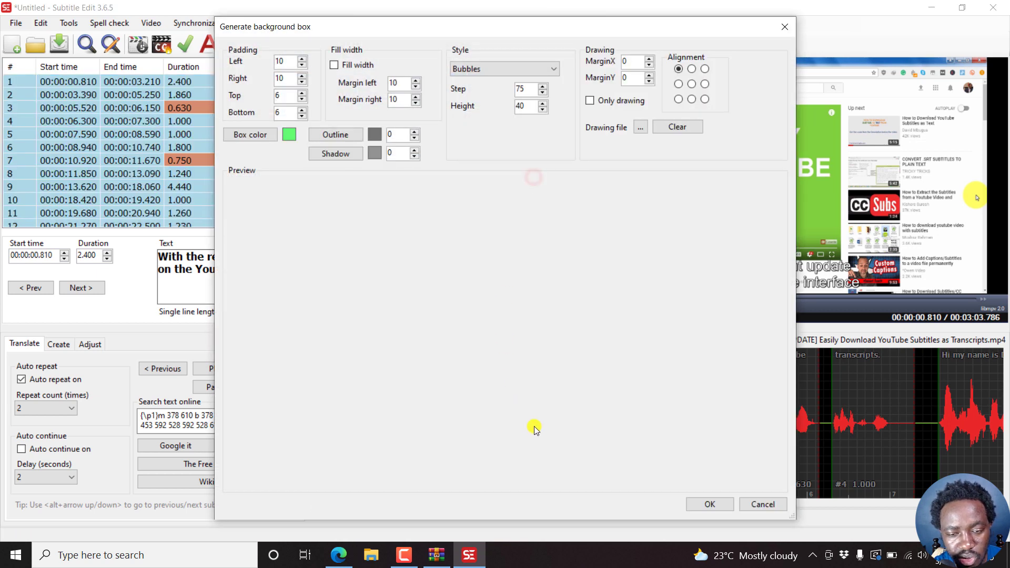
{"action": "left_click", "coordinate": [468, 70]}
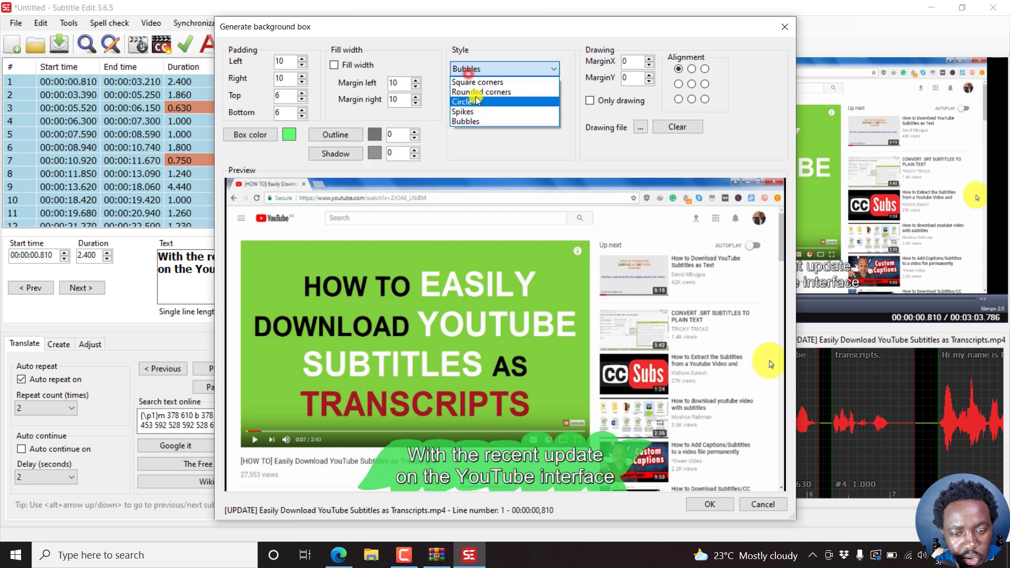
{"action": "left_click", "coordinate": [477, 84]}
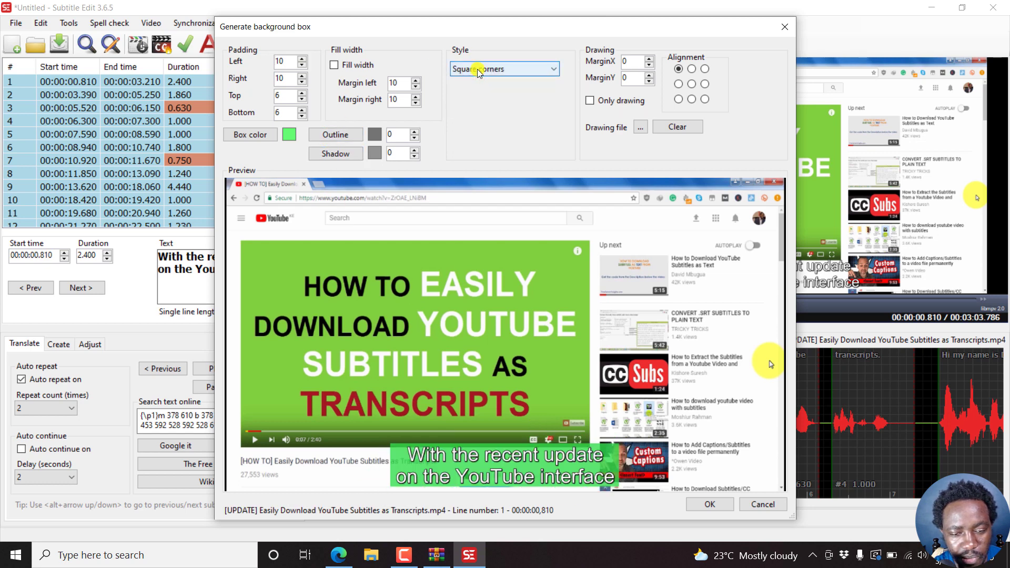
{"action": "left_click", "coordinate": [289, 134]}
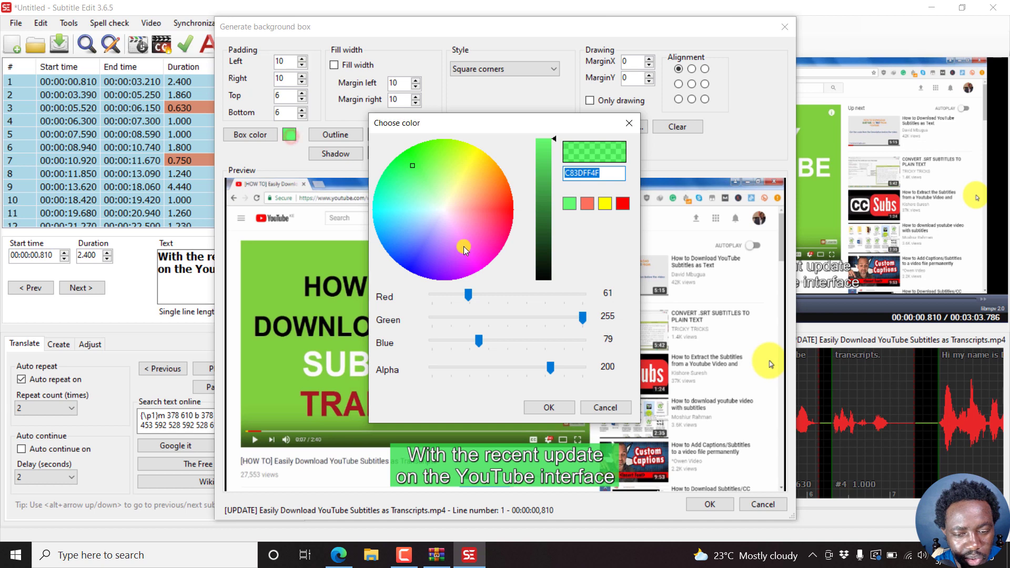
{"action": "left_click_drag", "start_coordinate": [545, 272], "coordinate": [545, 279]}
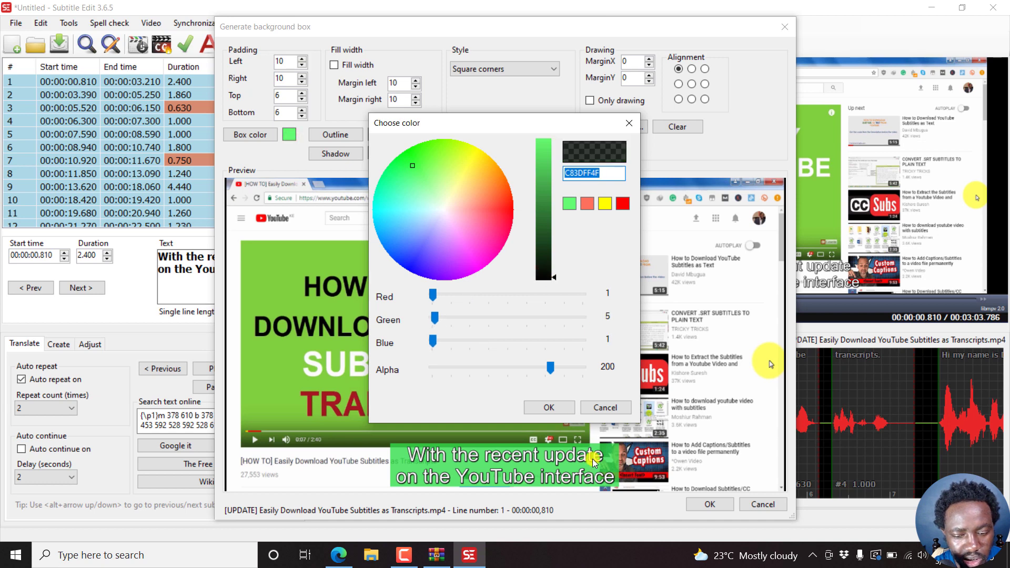
{"action": "left_click", "coordinate": [551, 406]}
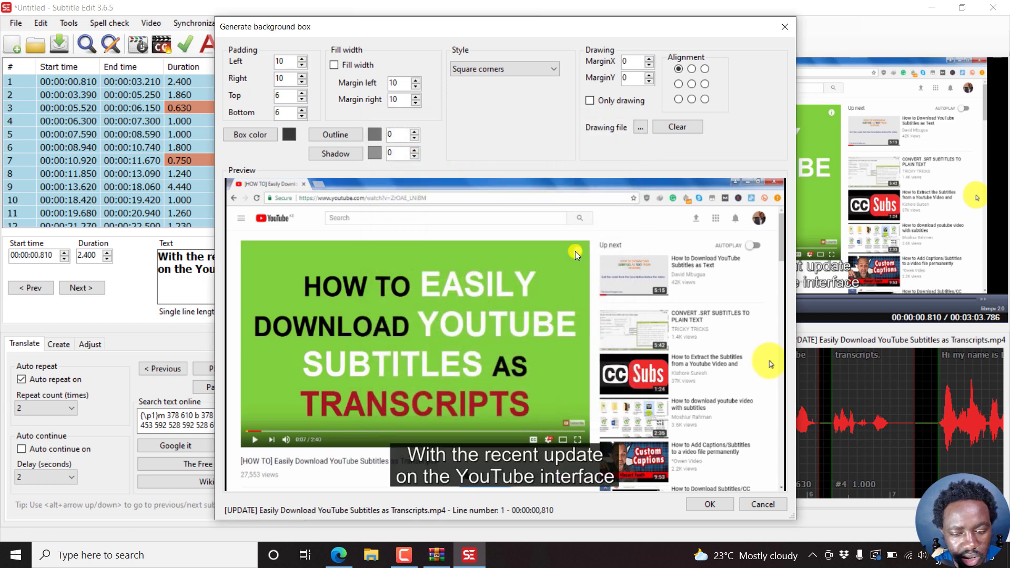
{"action": "left_click", "coordinate": [506, 69]}
{"action": "left_click", "coordinate": [478, 88]}
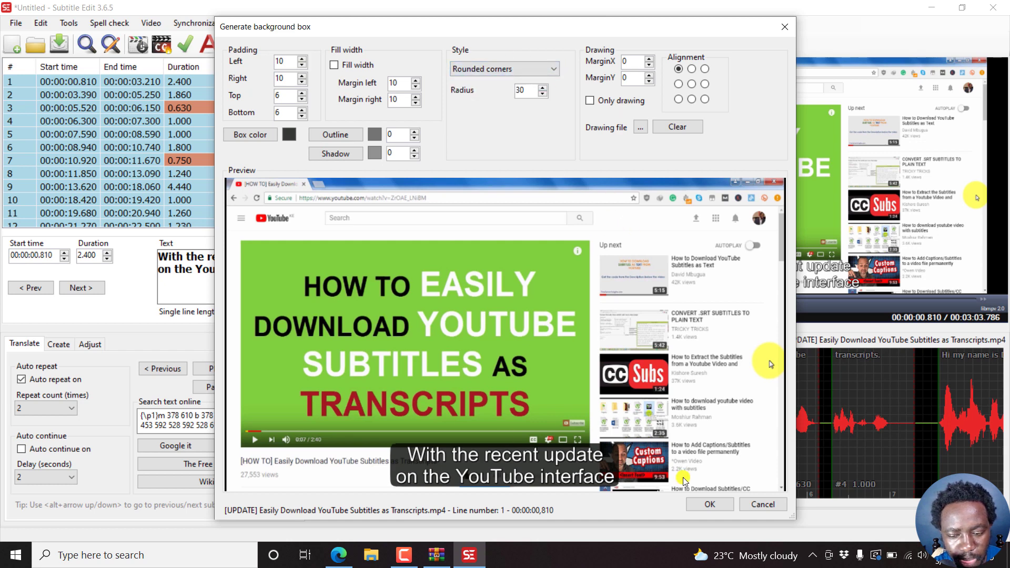
{"action": "left_click", "coordinate": [712, 509]}
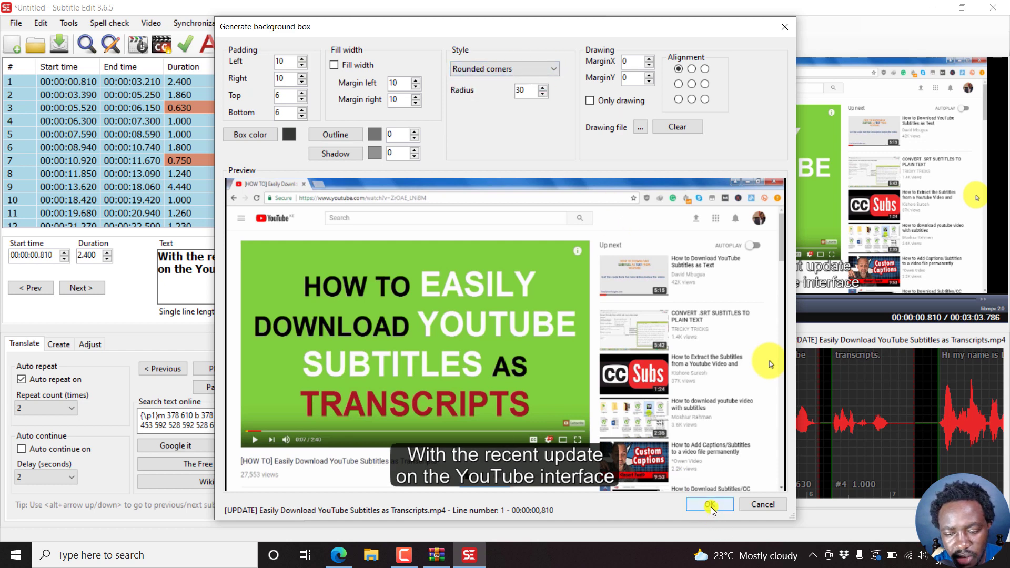
{"action": "left_click", "coordinate": [710, 506]}
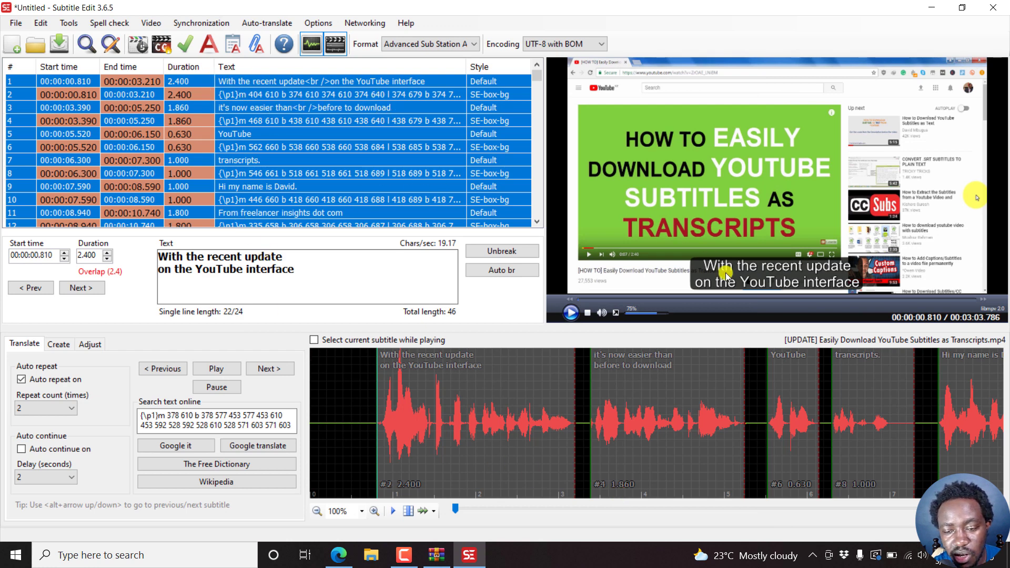
Play subtitle 3 on the video to check the dark rounded boxes
{"action": "left_click", "coordinate": [265, 107]}
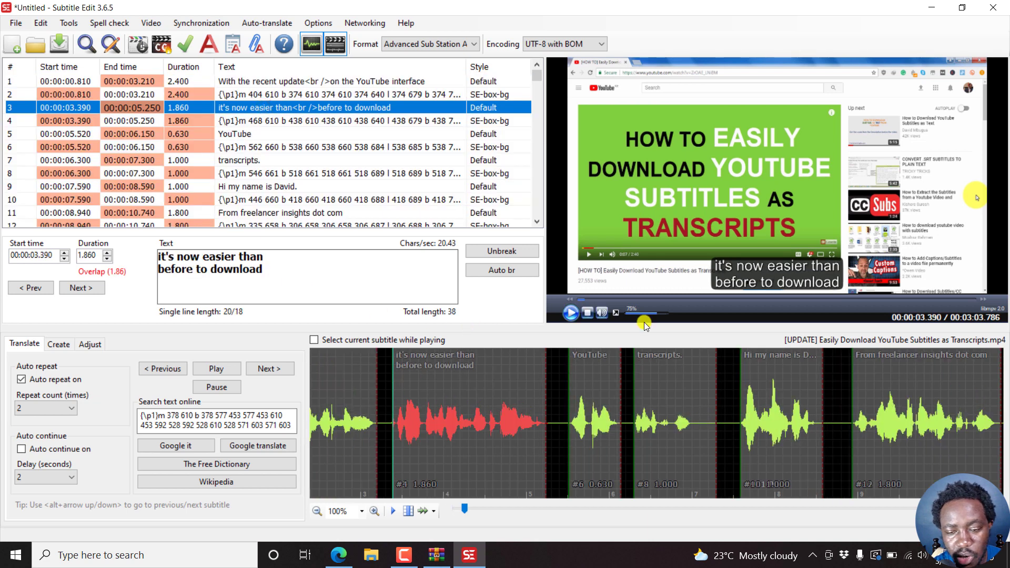
{"action": "left_click", "coordinate": [571, 313]}
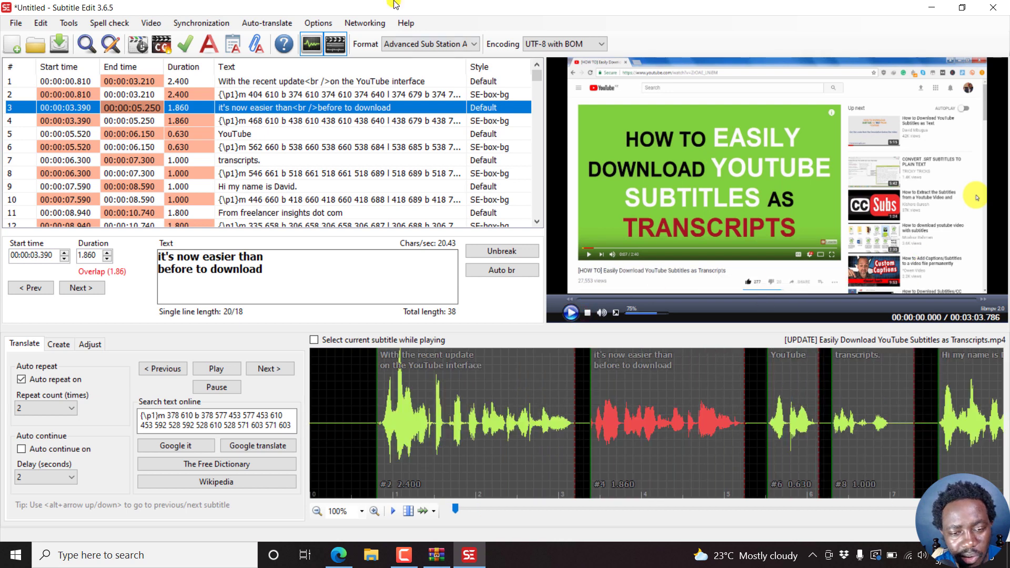
{"action": "left_click", "coordinate": [209, 50]}
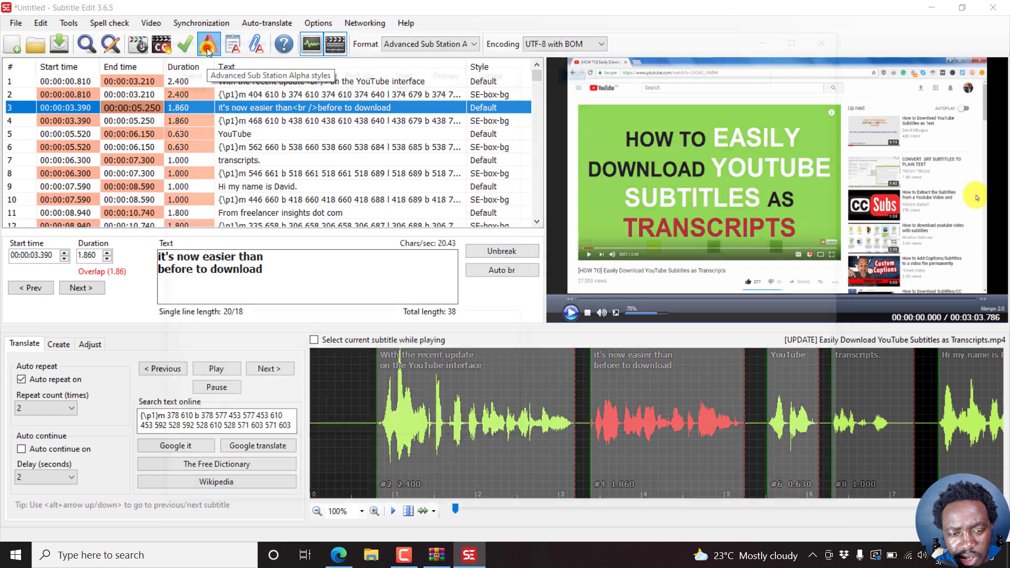
{"action": "left_click", "coordinate": [749, 214]}
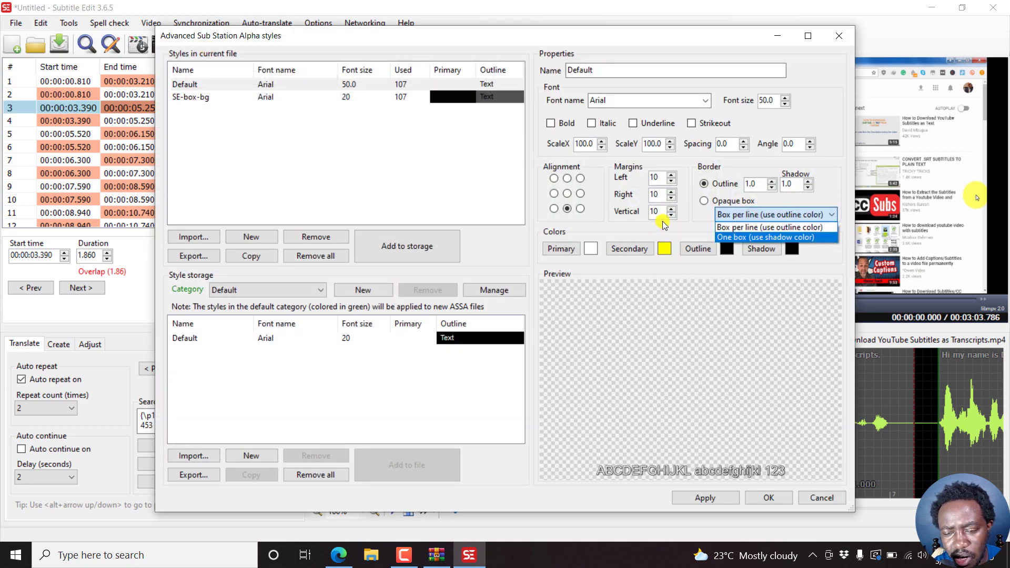
{"action": "left_click", "coordinate": [707, 227]}
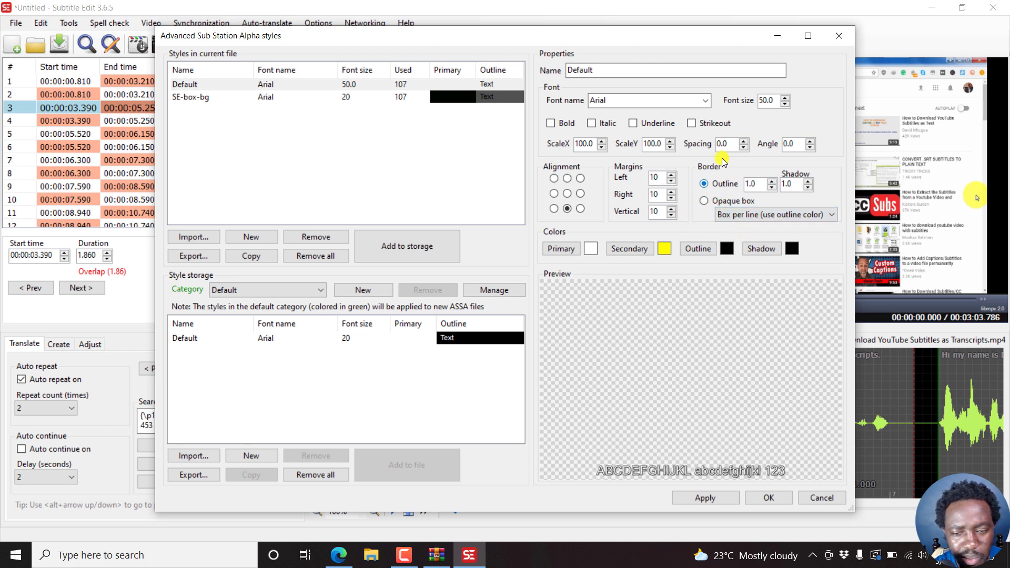
{"action": "left_click", "coordinate": [728, 201]}
{"action": "left_click", "coordinate": [729, 216]}
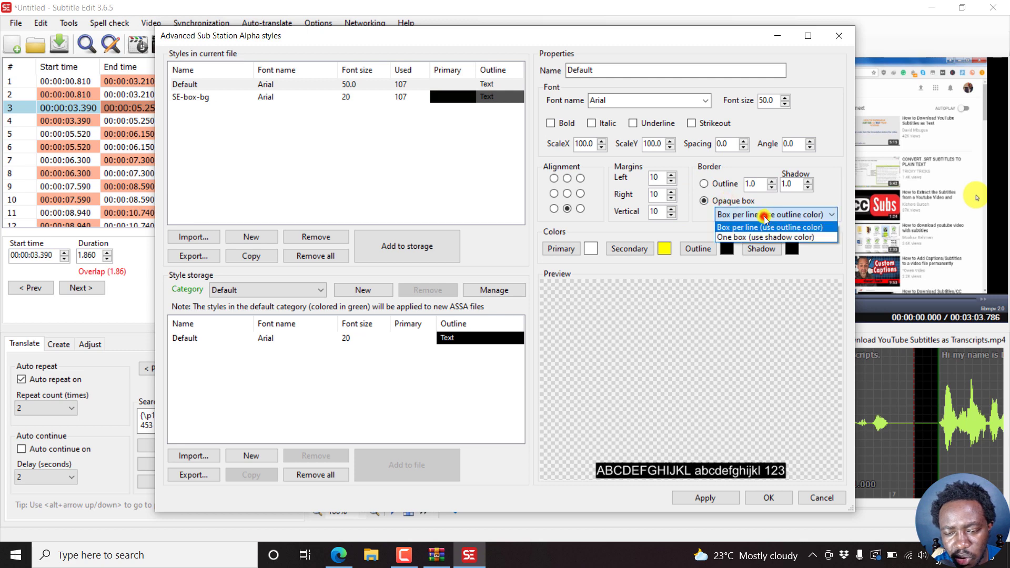
{"action": "left_click", "coordinate": [691, 215]}
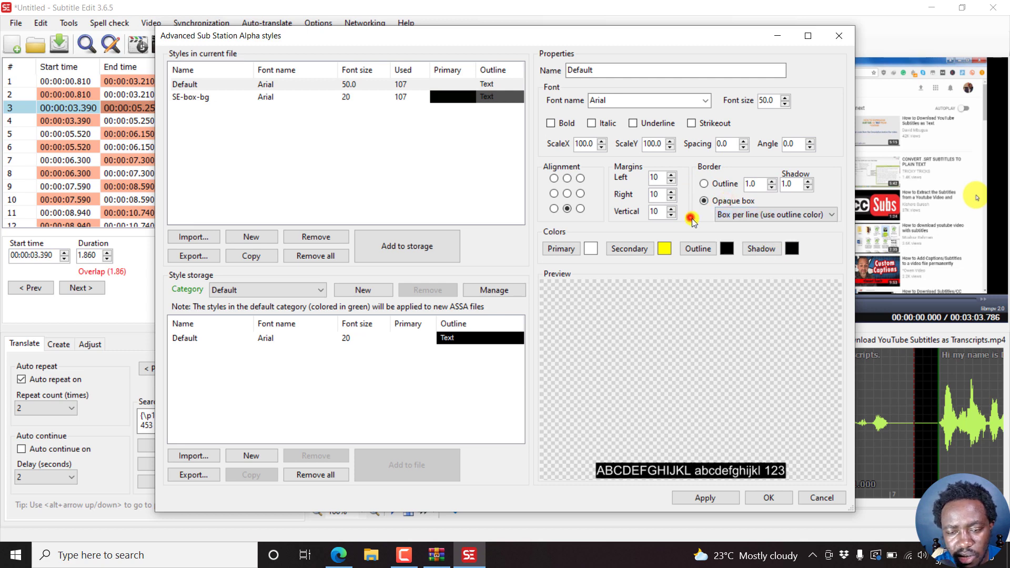
{"action": "left_click", "coordinate": [839, 36]}
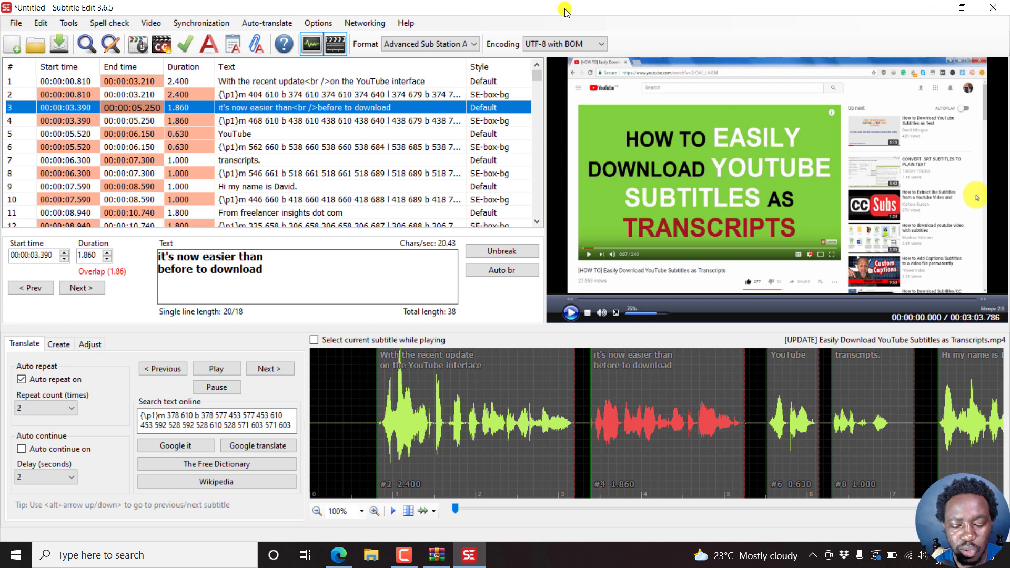
{"action": "left_click", "coordinate": [158, 50]}
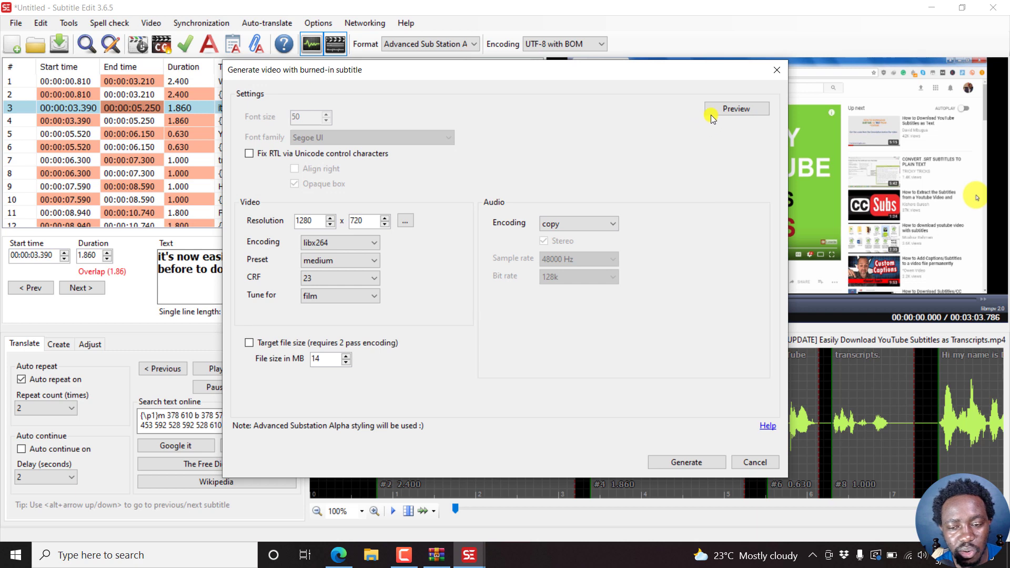
{"action": "left_click", "coordinate": [742, 109]}
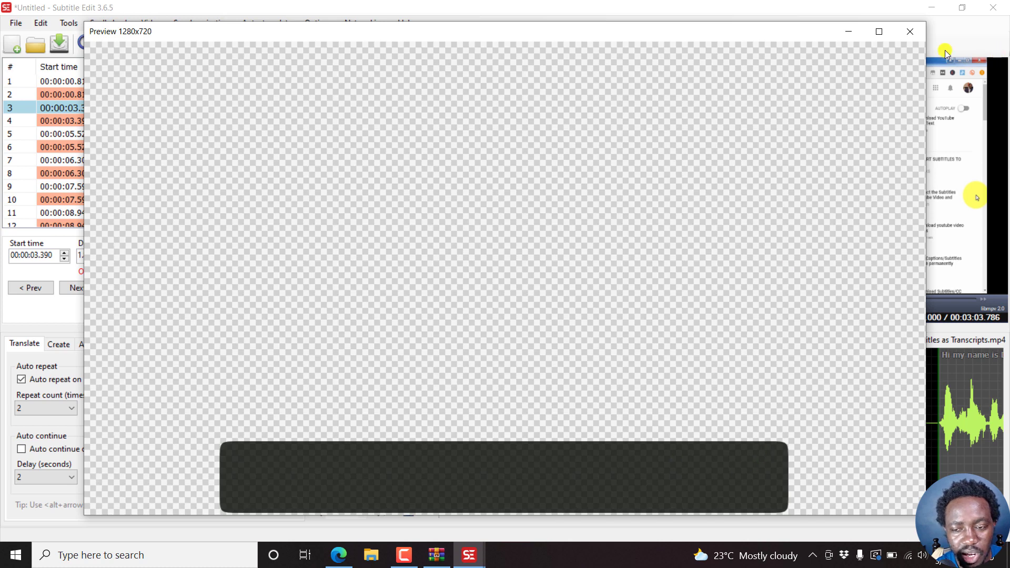
{"action": "left_click", "coordinate": [913, 33]}
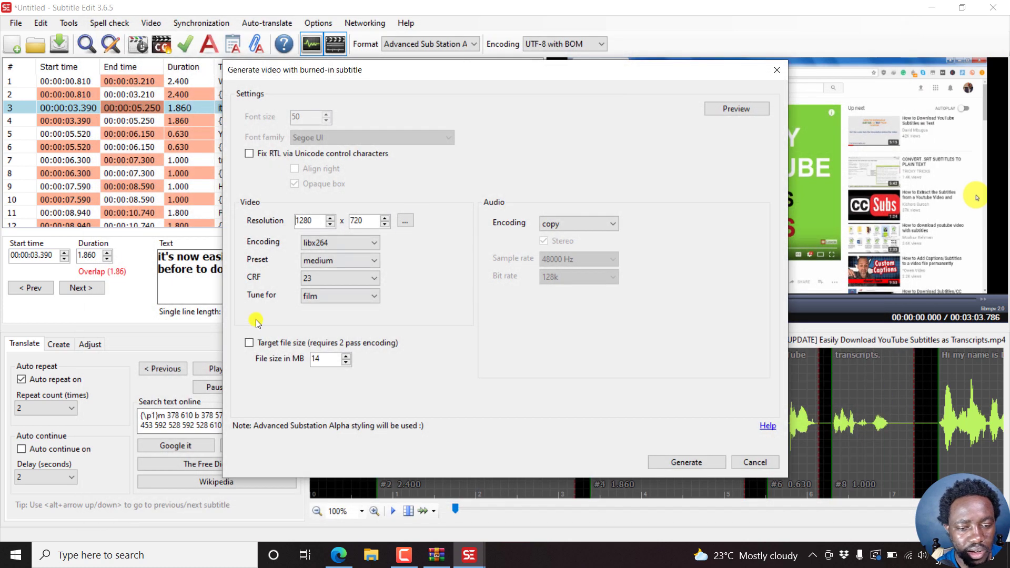
{"action": "left_click", "coordinate": [755, 463]}
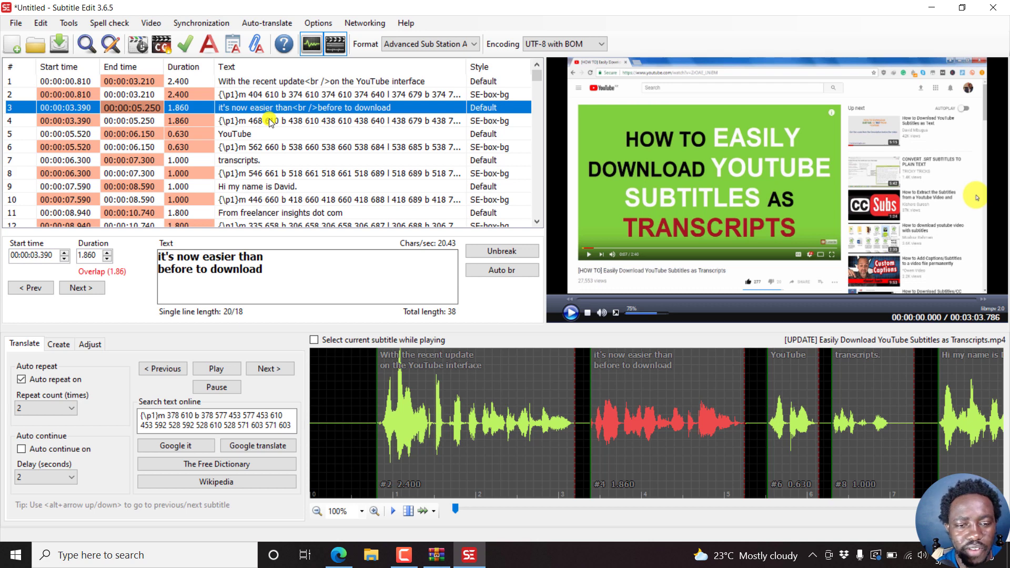
{"action": "right_click", "coordinate": [239, 96]}
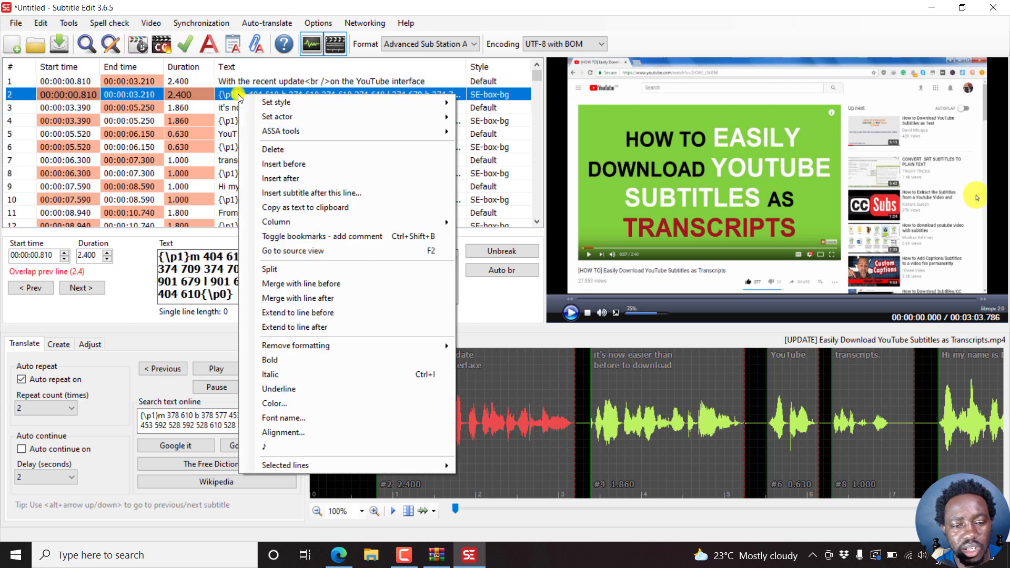
{"action": "mouse_move", "coordinate": [311, 135]}
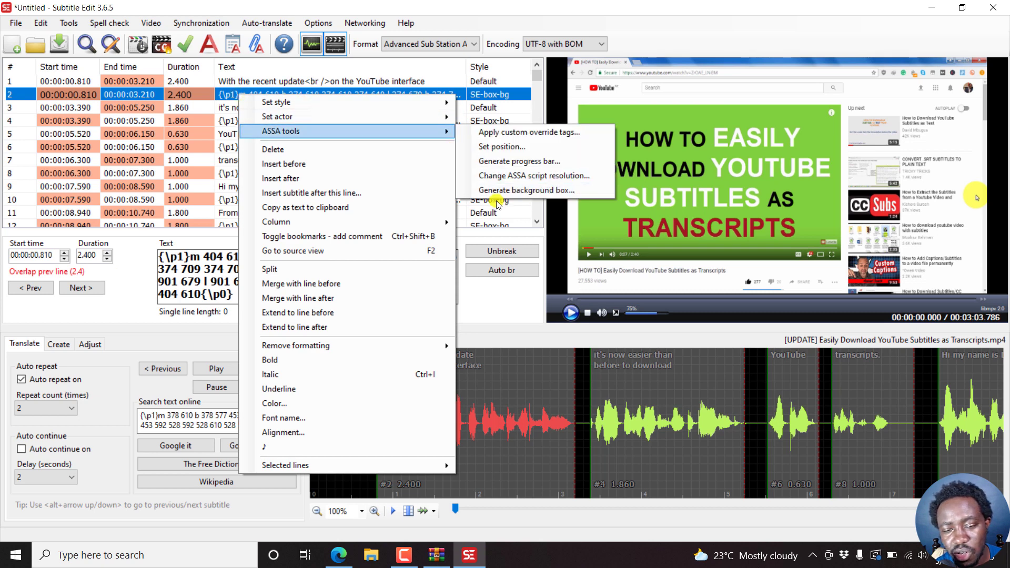
{"action": "left_click", "coordinate": [529, 4]}
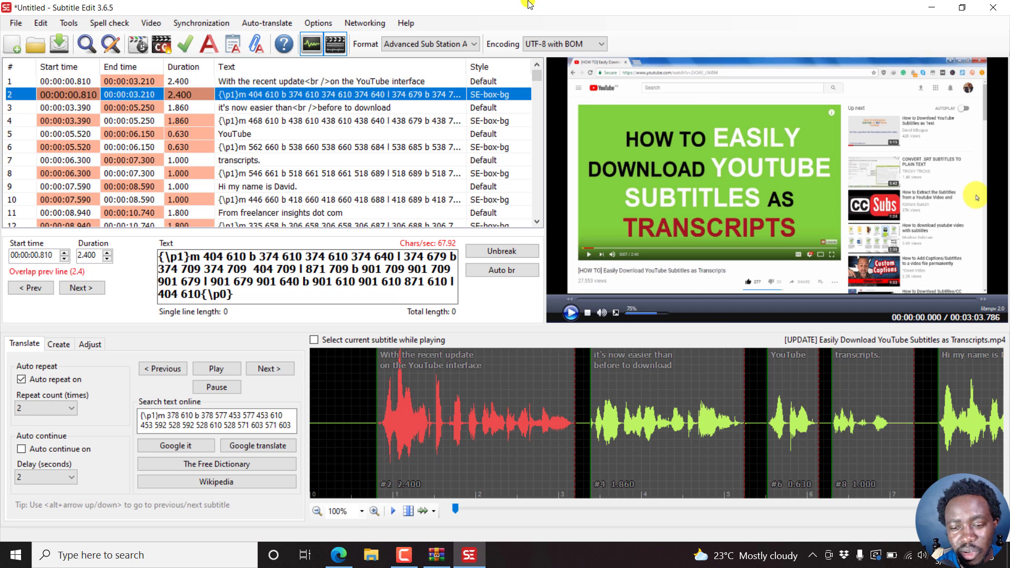
{"action": "left_click", "coordinate": [268, 80]}
{"action": "left_click", "coordinate": [678, 255]}
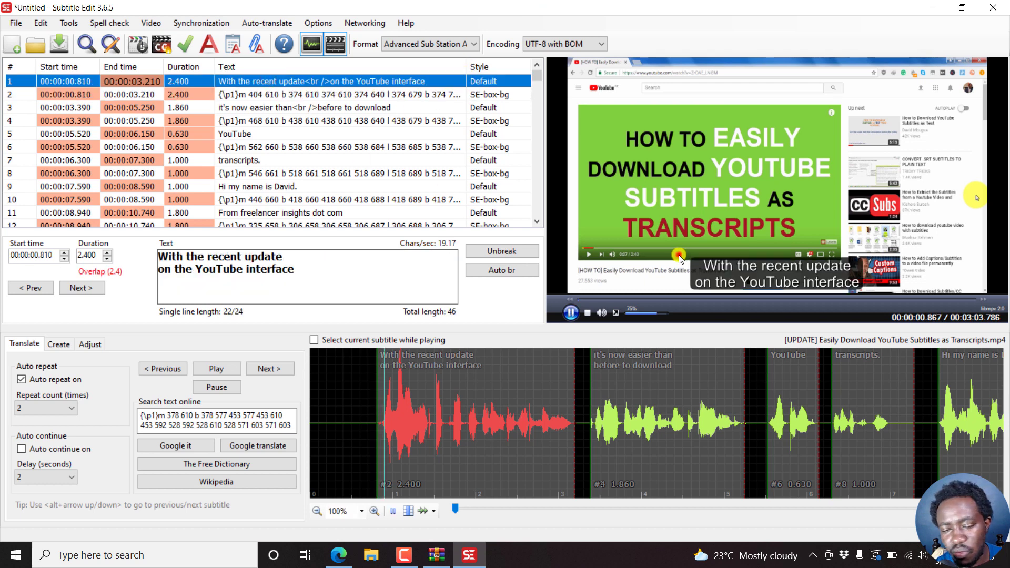
{"action": "left_click", "coordinate": [588, 313]}
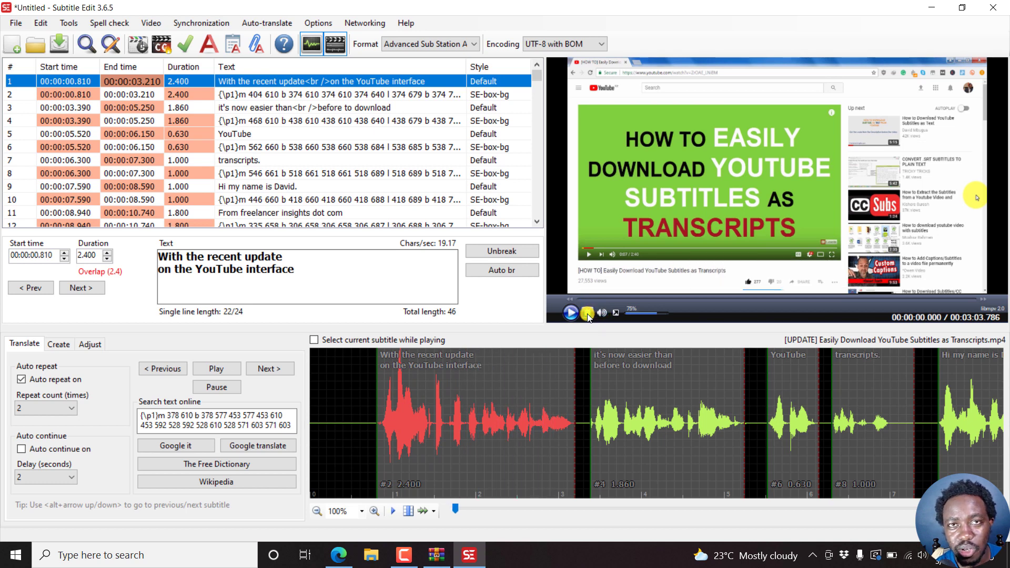